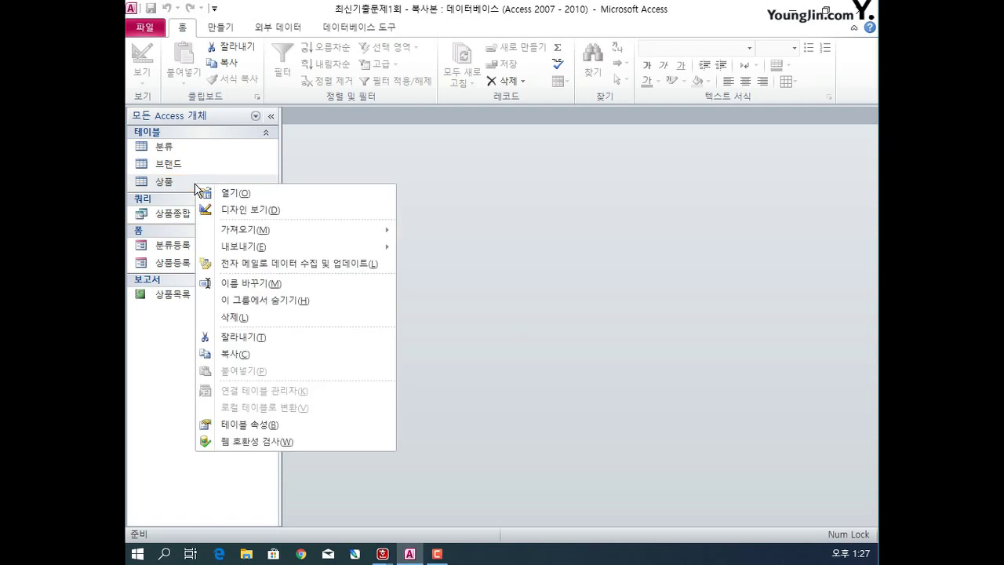
# - Open the 상품 table in design view and make the 상품코드 field its primary key
pyautogui.click(395, 210)
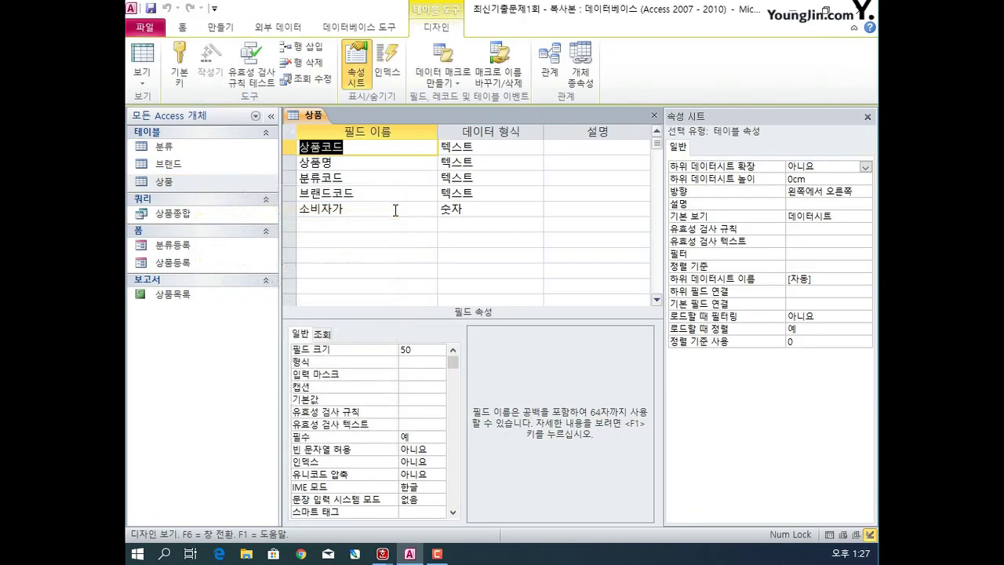
pyautogui.click(187, 79)
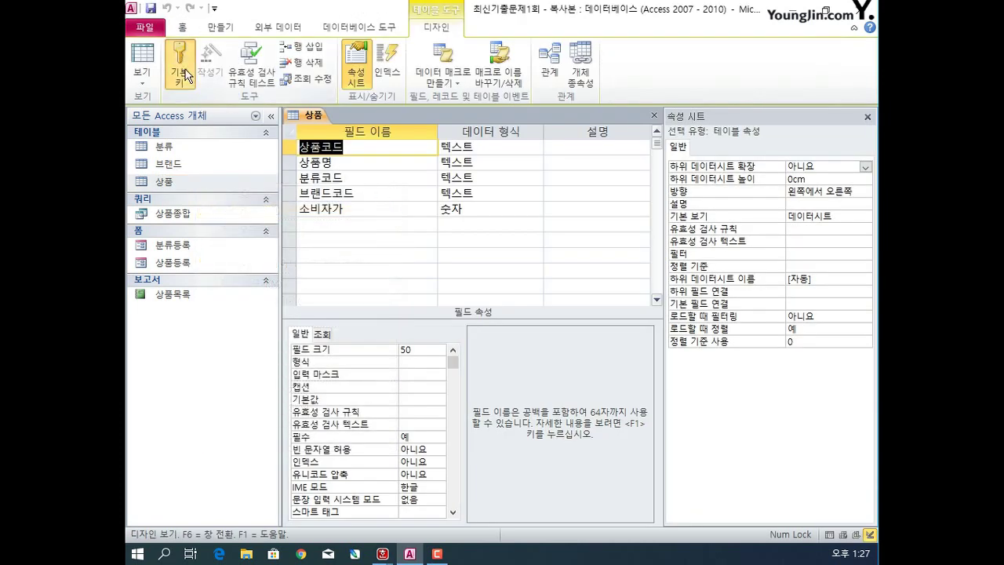
# - Set the 상품명 field's index (인덱스) to 예(중복 불가능) and its required property (필수) to 예
pyautogui.click(303, 167)
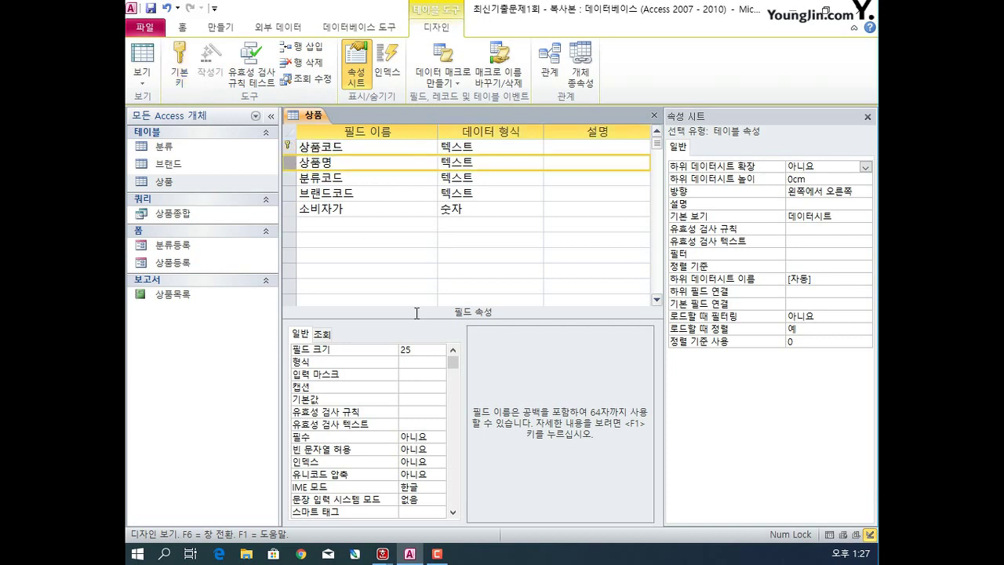
pyautogui.moveTo(665, 347); pyautogui.dragTo(752, 343)
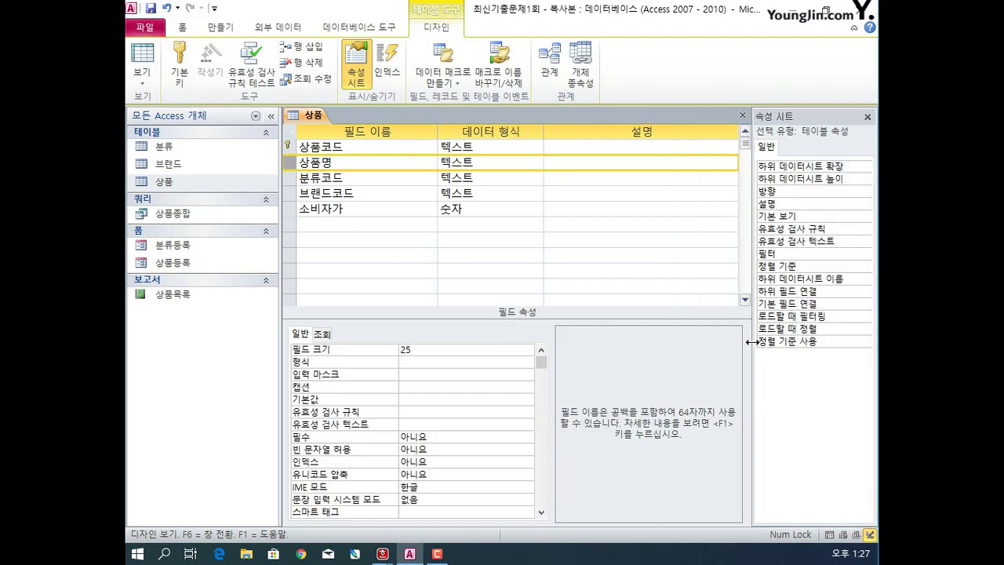
pyautogui.click(469, 461)
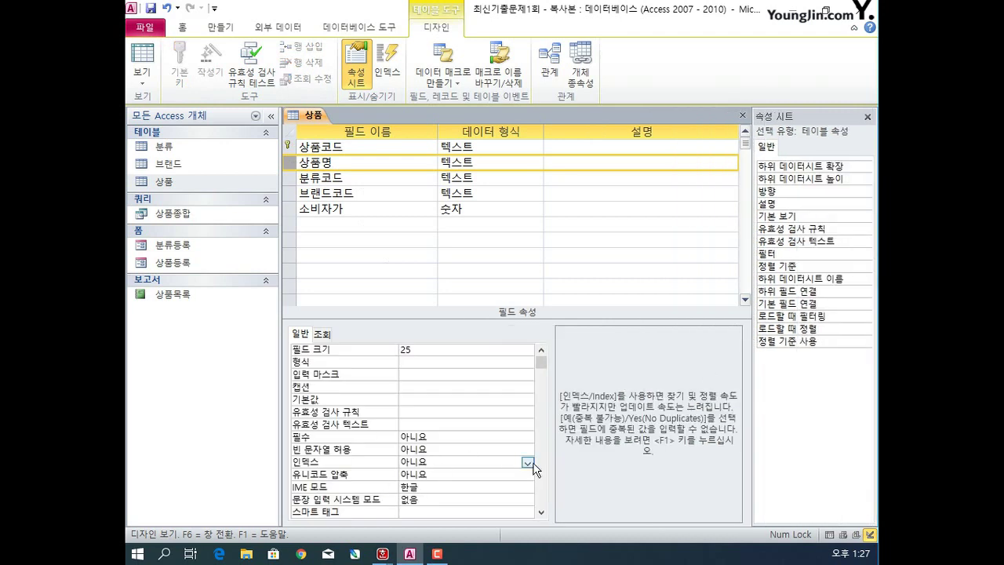
pyautogui.click(527, 463)
pyautogui.click(497, 498)
pyautogui.click(500, 437)
pyautogui.click(527, 437)
pyautogui.click(510, 451)
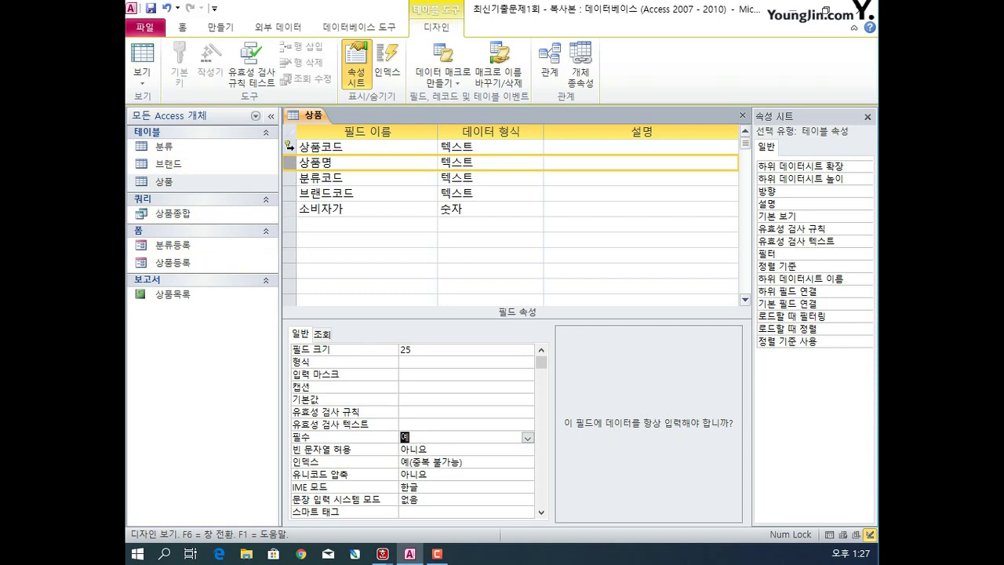
# - Enter Len([상품코드])=6 as the validation rule of the 상품코드 field
pyautogui.click(289, 147)
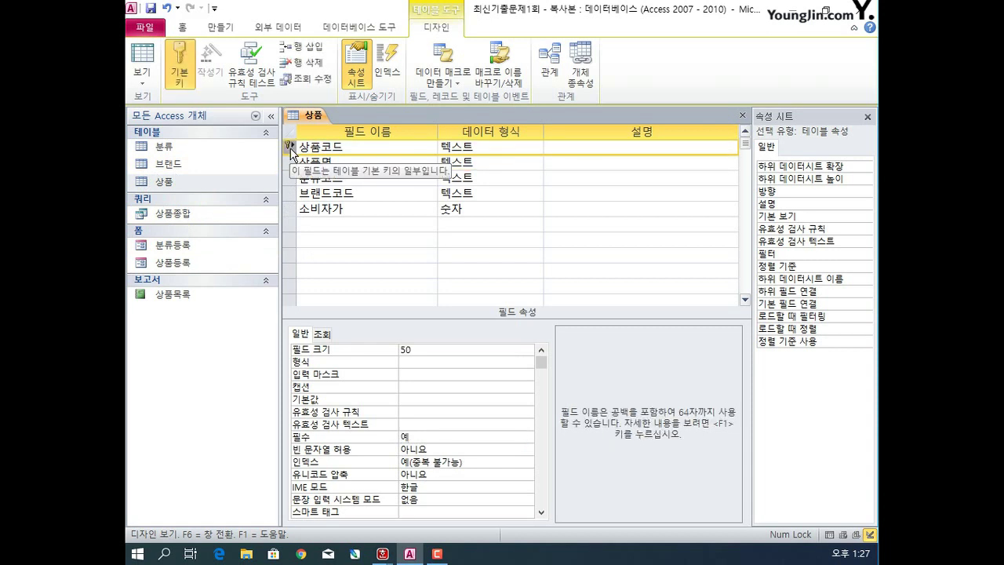
pyautogui.click(405, 413)
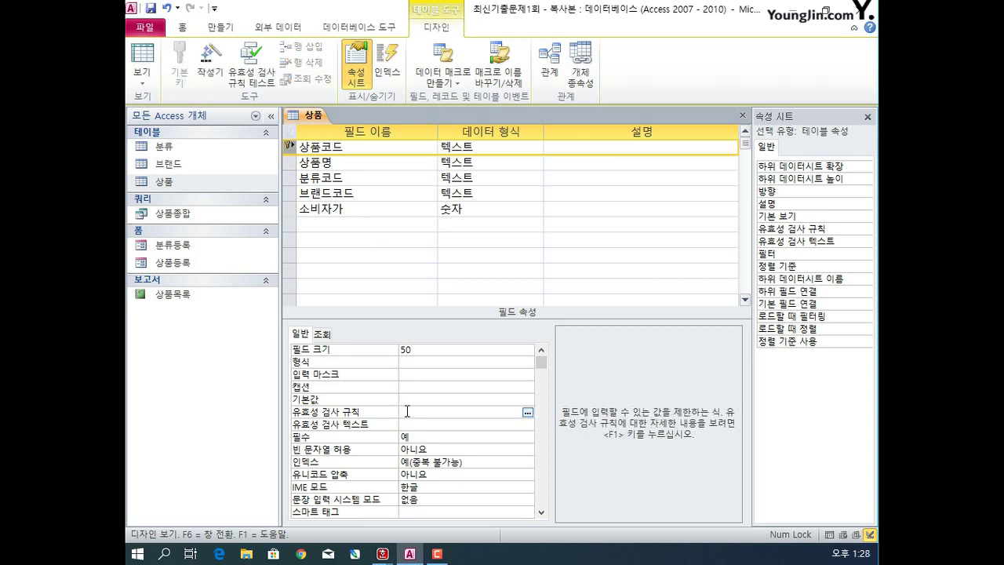
pyautogui.write('Len')
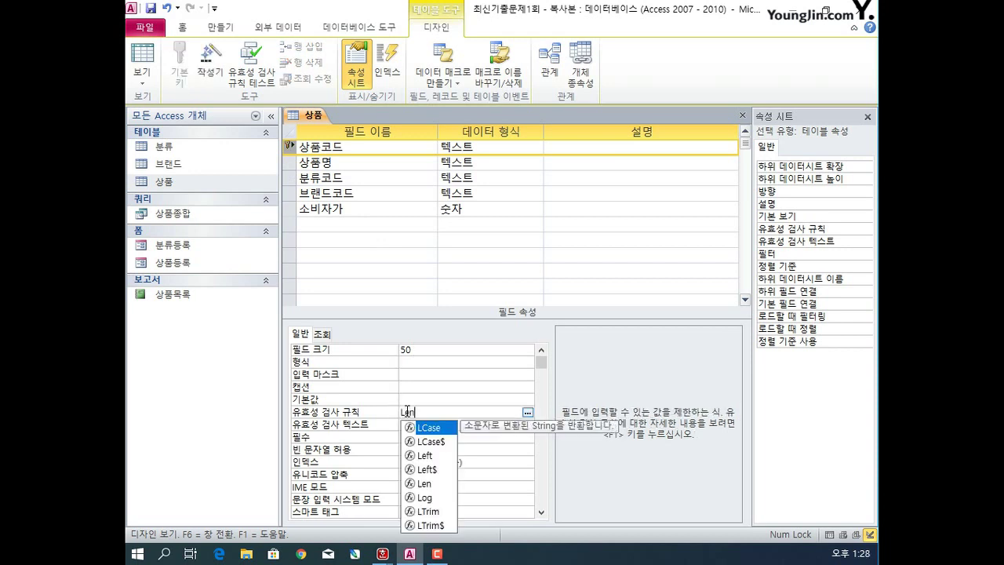
pyautogui.write('(')
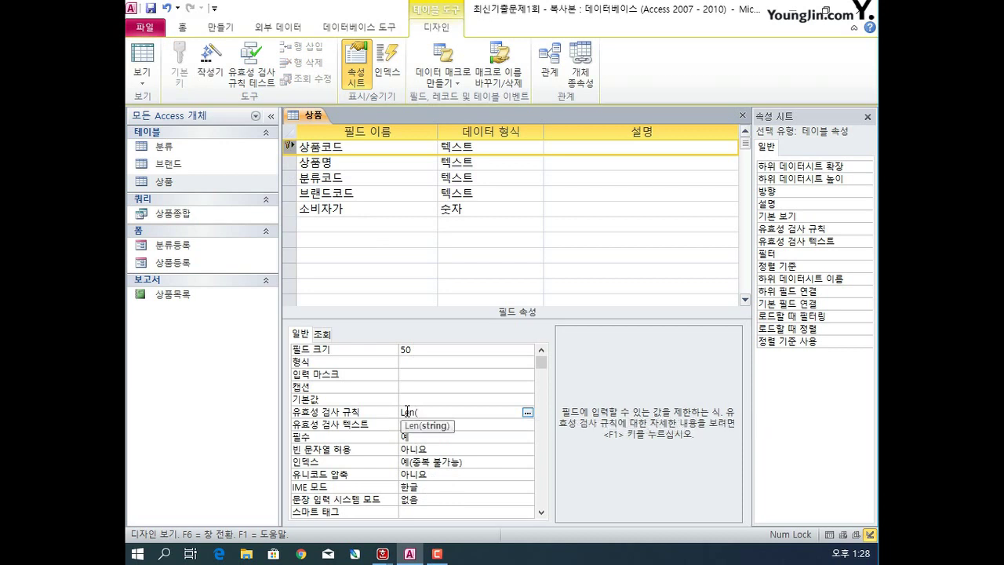
pyautogui.write('[상품코드])=6')
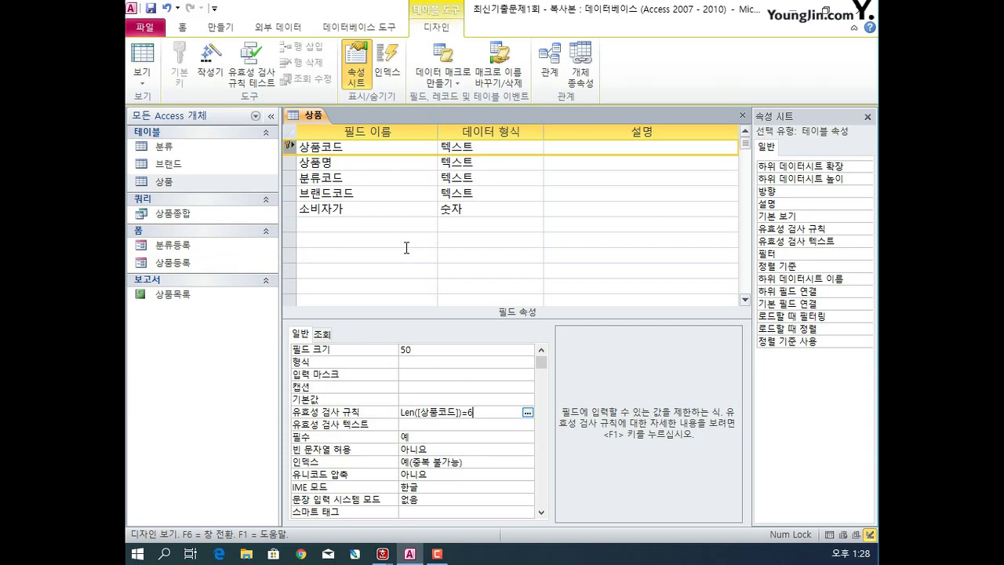
# - Set the 소비자가 field's default value to 0, then close the 상품 table and save its design changes
pyautogui.click(292, 211)
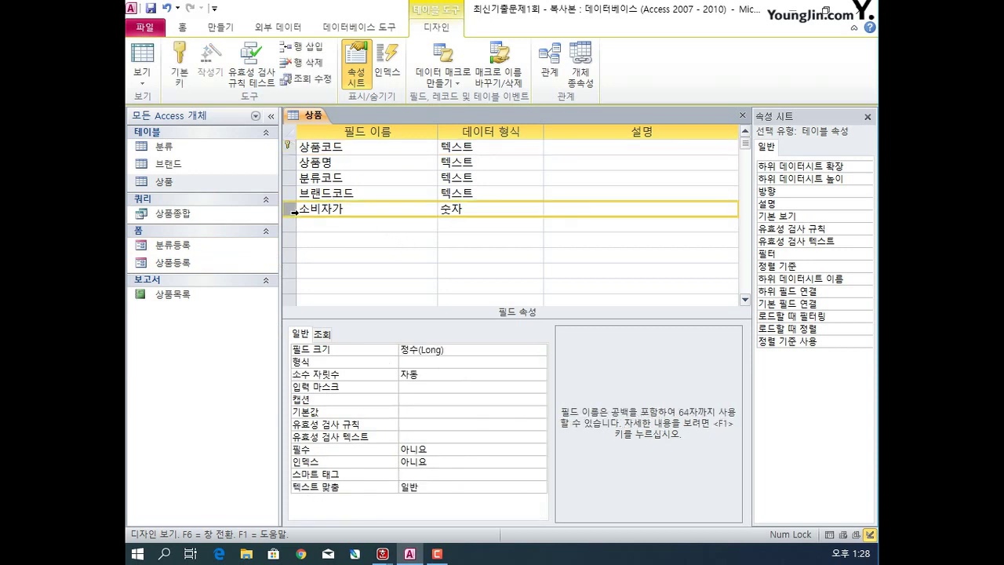
pyautogui.click(417, 410)
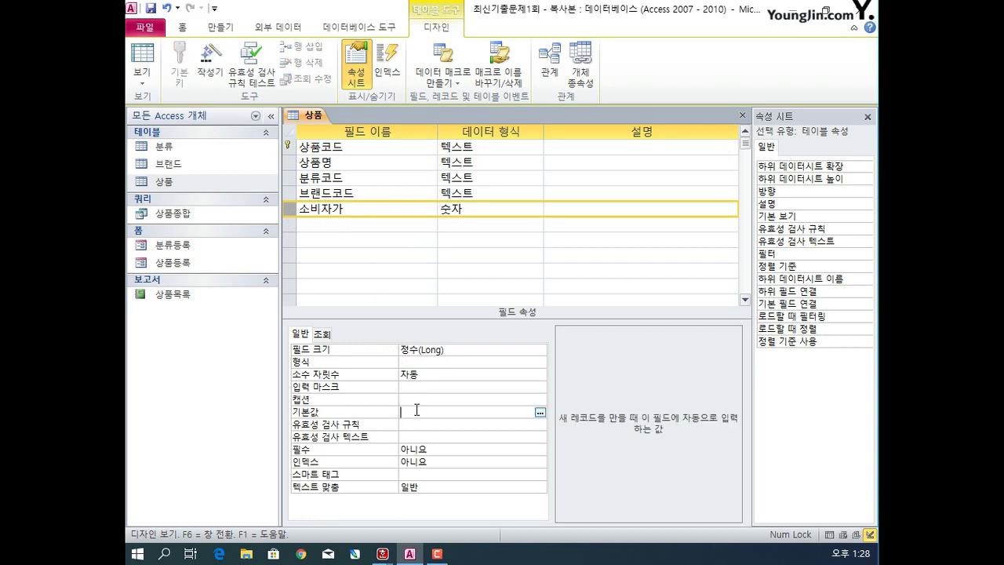
pyautogui.write('0')
pyautogui.click(742, 115)
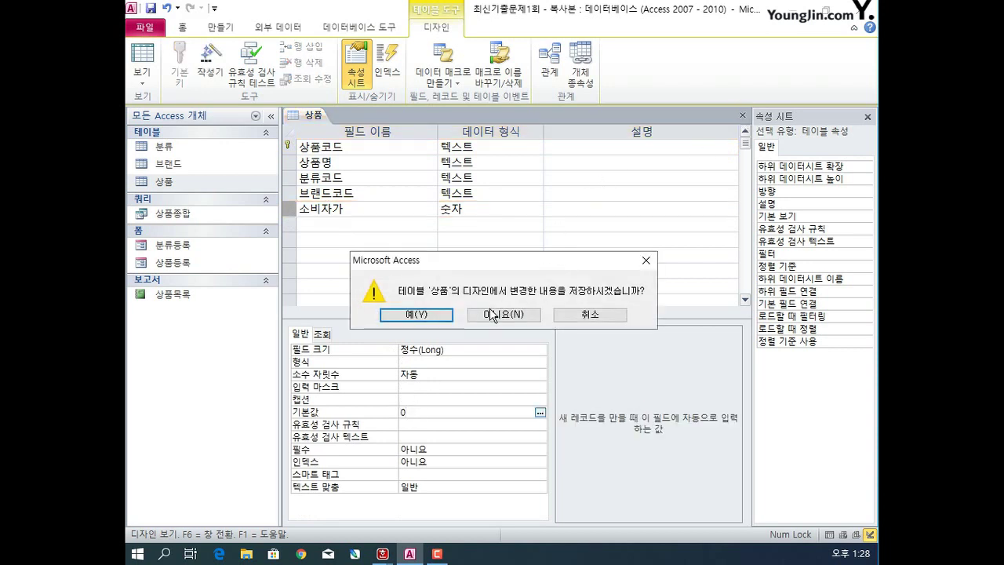
pyautogui.click(417, 315)
pyautogui.click(416, 309)
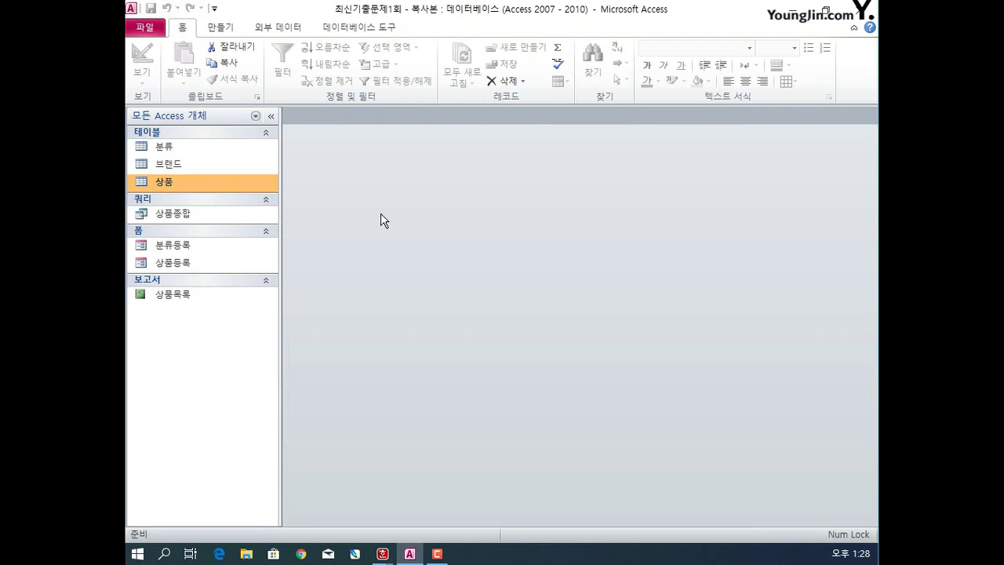
# - Reopen the 상품 table in design view and set the 브랜드코드 field's lookup display control to 콤보 상자
pyautogui.rightClick(188, 182)
pyautogui.click(243, 209)
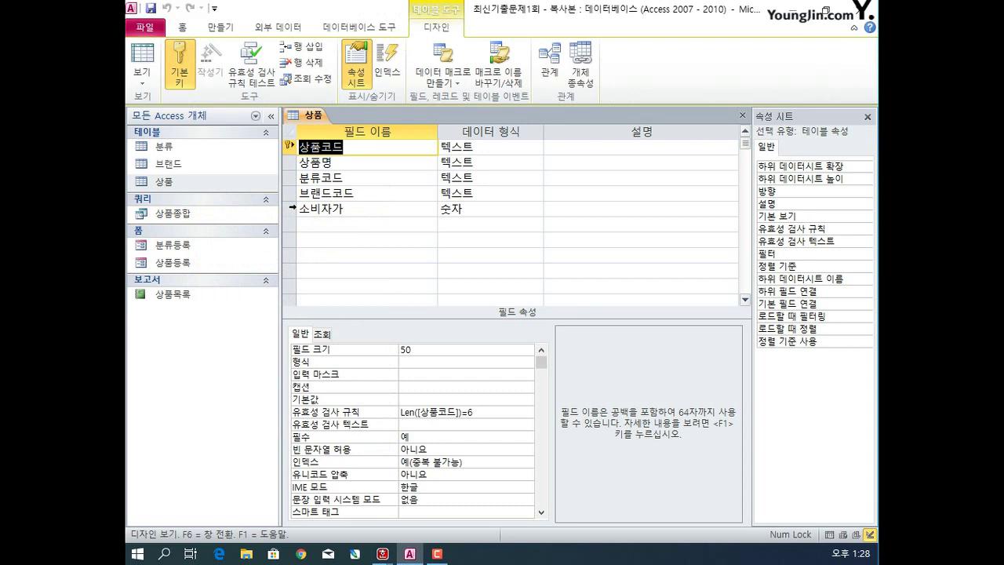
pyautogui.click(285, 191)
pyautogui.click(322, 334)
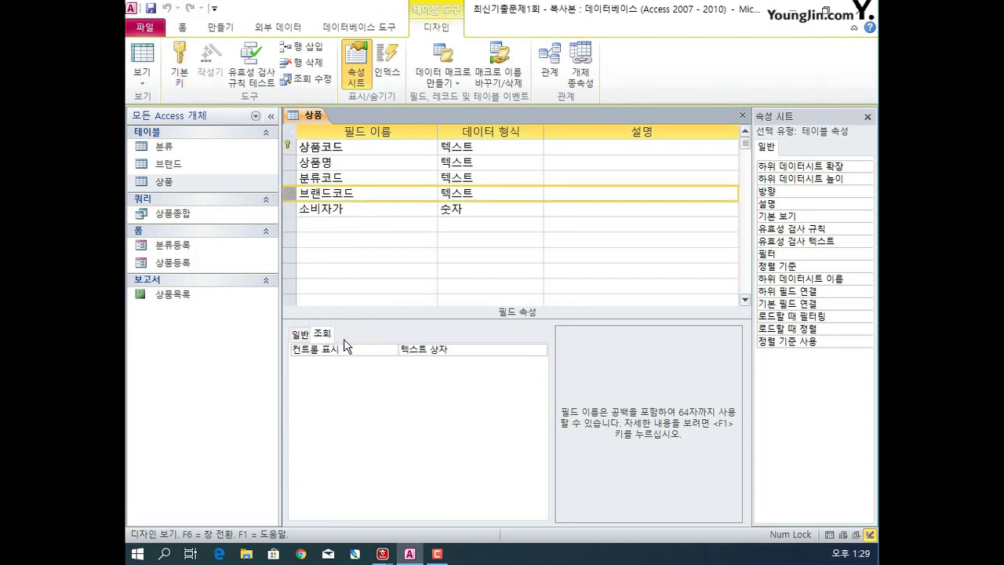
pyautogui.click(540, 349)
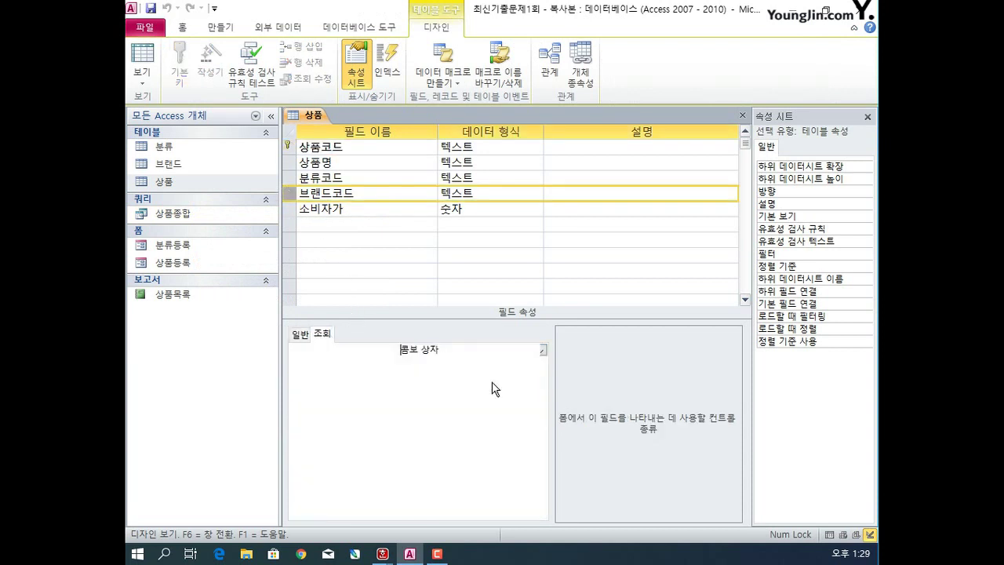
pyautogui.click(494, 385)
# - Start building the row source query for 브랜드코드 with a single copy of the 브랜드 table, removing any duplicate
pyautogui.click(474, 374)
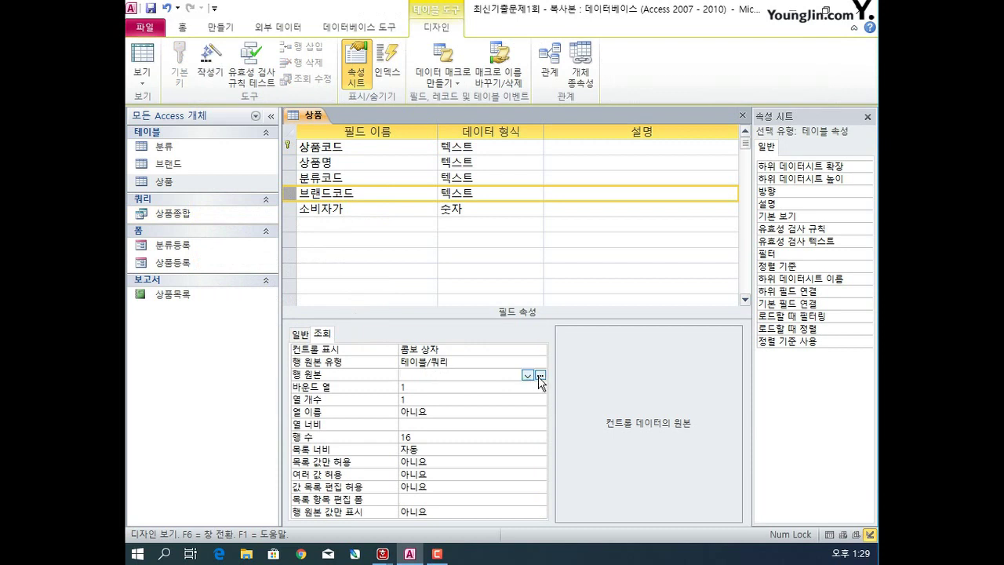
pyautogui.click(540, 375)
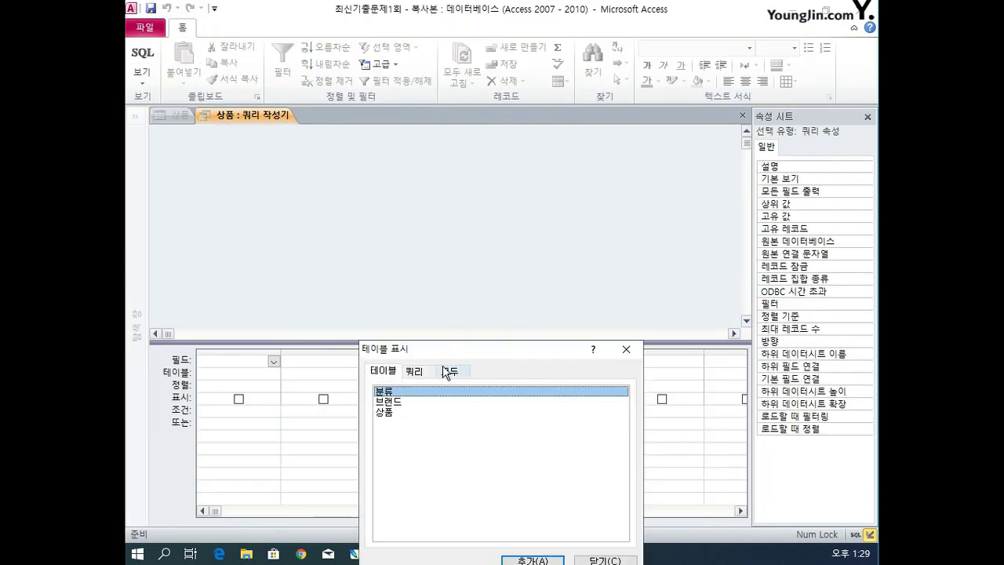
pyautogui.doubleClick(399, 401)
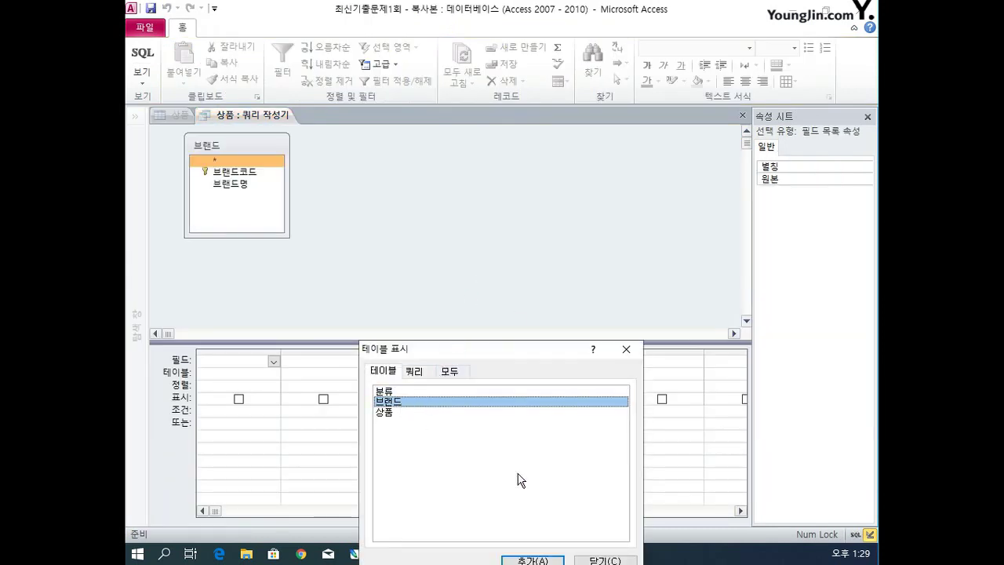
pyautogui.click(555, 558)
pyautogui.click(574, 559)
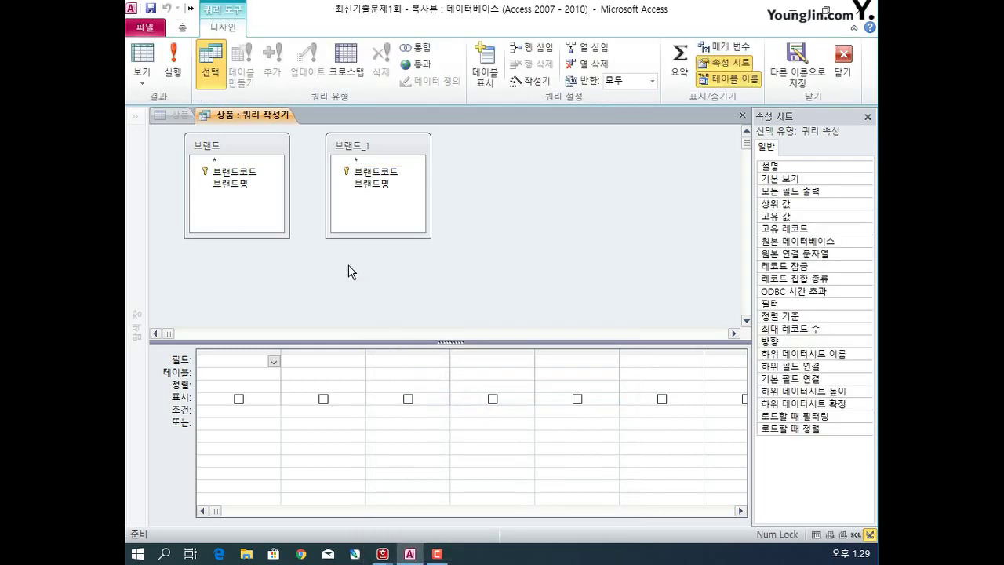
pyautogui.rightClick(387, 149)
pyautogui.click(424, 153)
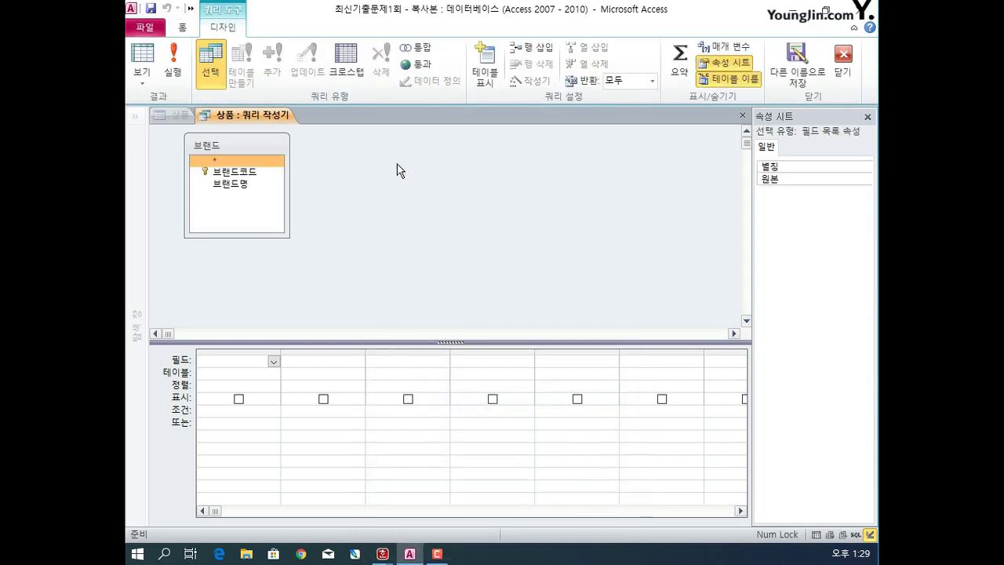
# - Add 브랜드코드 and 브랜드명 to the query grid, then close the query builder and save it as the row source
pyautogui.doubleClick(249, 172)
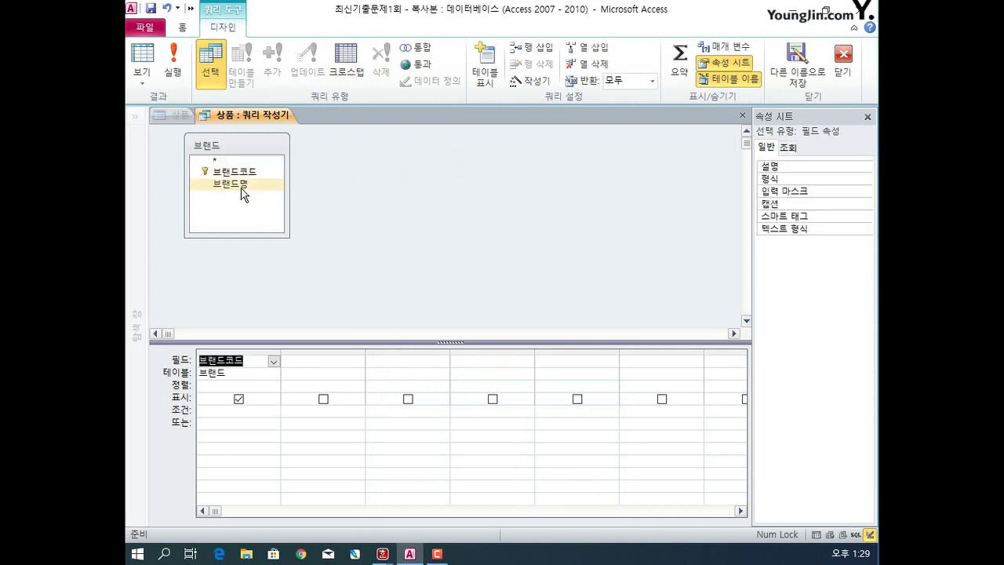
pyautogui.doubleClick(242, 185)
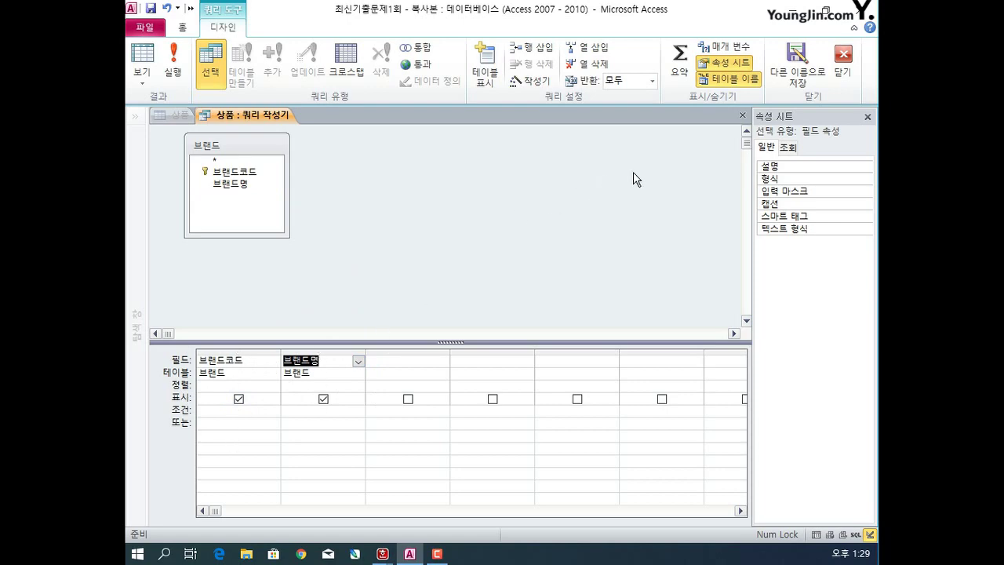
pyautogui.click(739, 117)
pyautogui.click(403, 330)
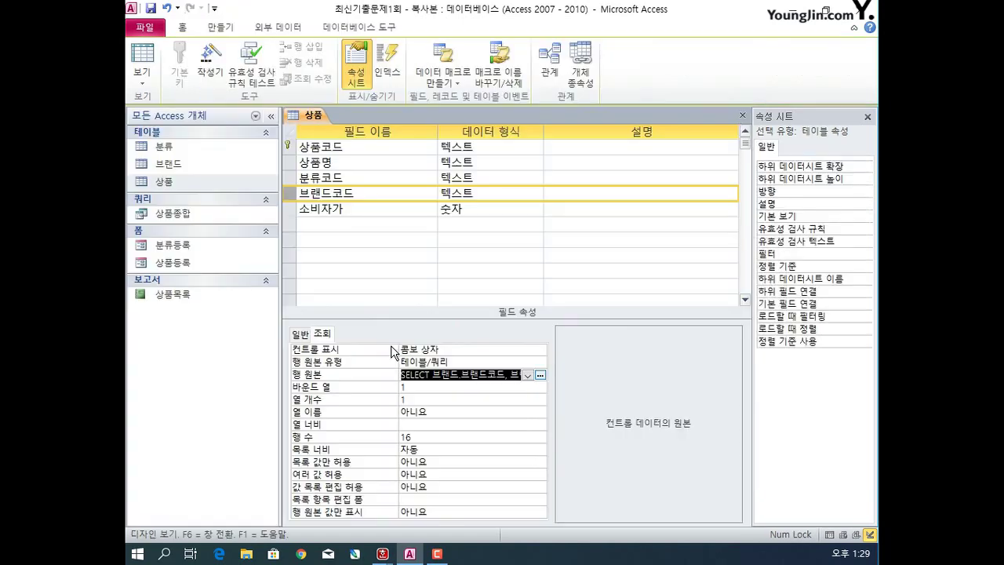
# - Set the 브랜드코드 combo box's column count (열 개수) to 2 and its column width (열 너비) to 0
pyautogui.click(424, 388)
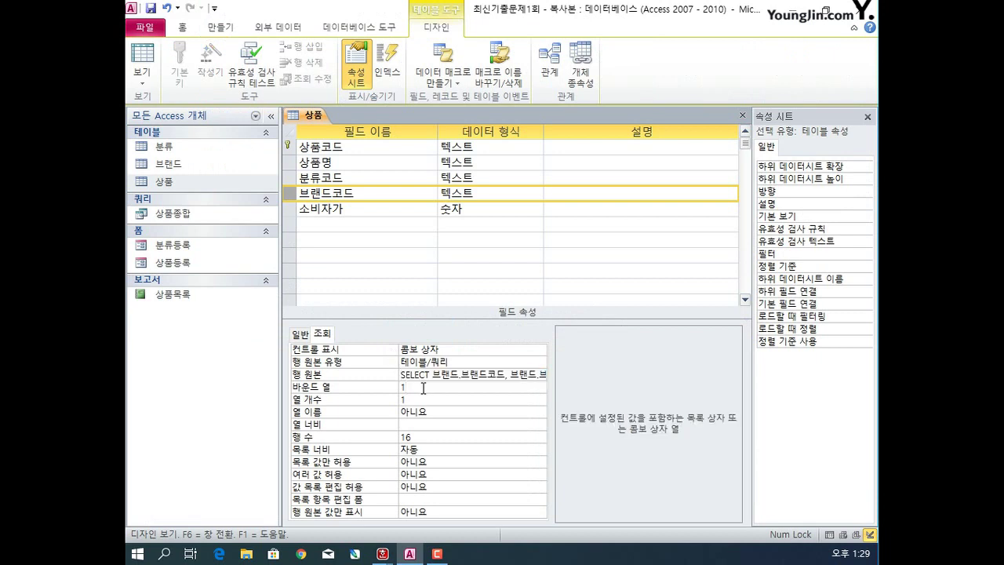
pyautogui.click(475, 375)
pyautogui.click(419, 389)
pyautogui.click(482, 377)
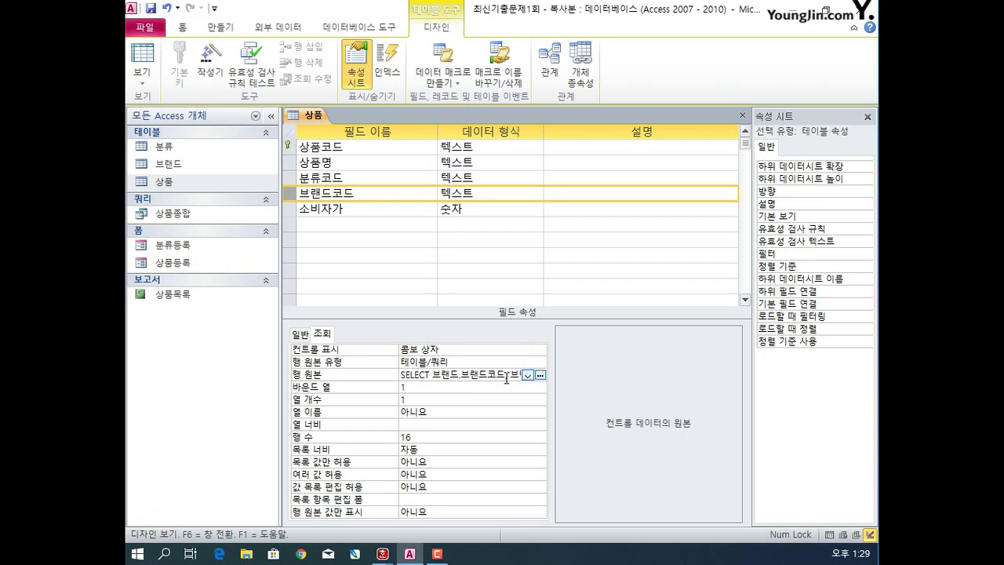
pyautogui.moveTo(438, 376); pyautogui.dragTo(562, 376)
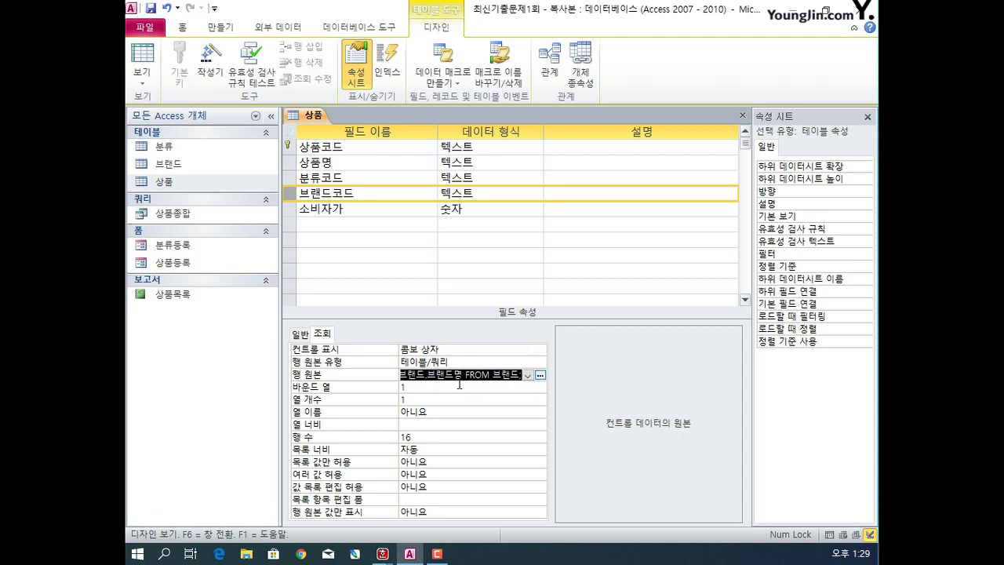
pyautogui.click(429, 399)
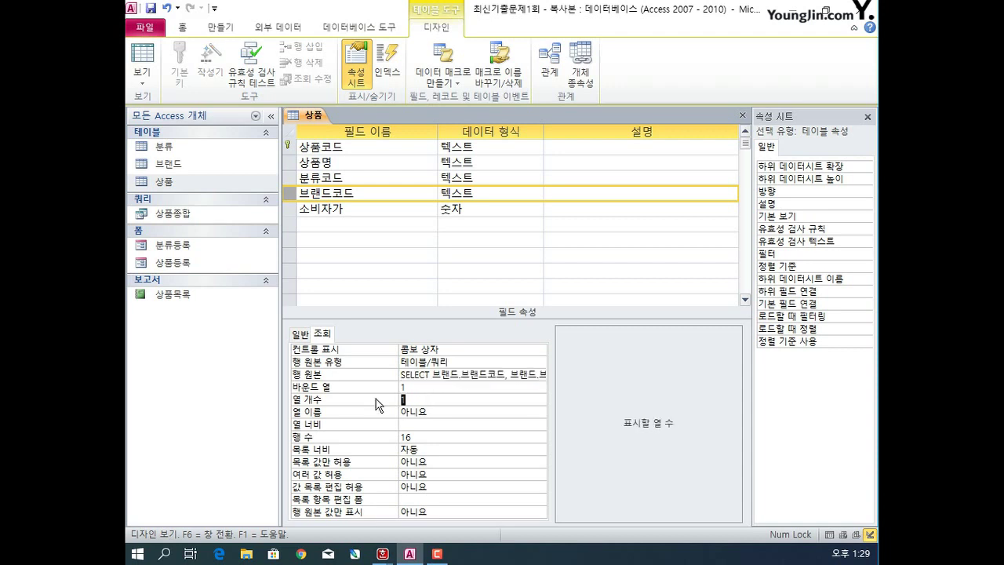
pyautogui.write('2')
pyautogui.click(402, 424)
pyautogui.write('0;')
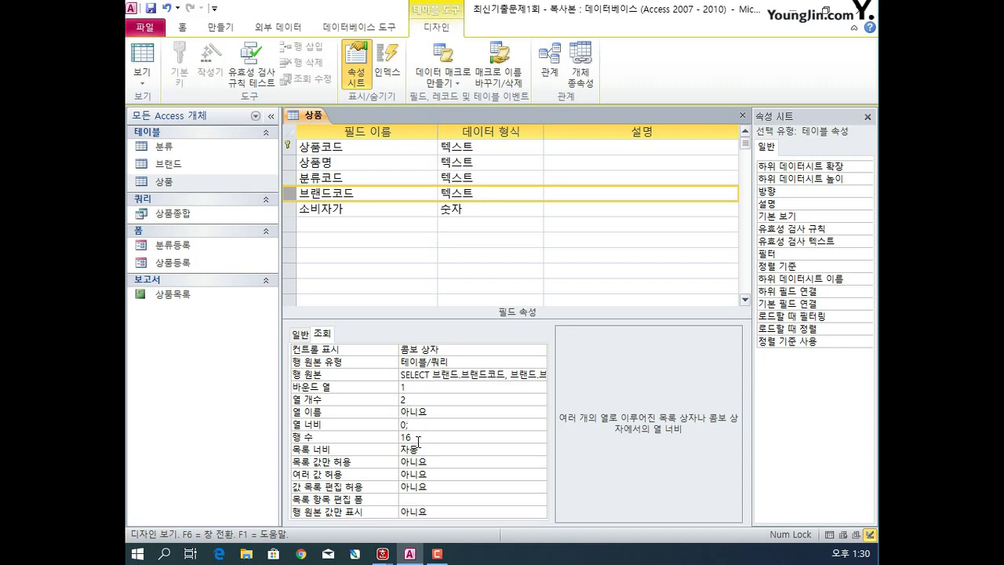
pyautogui.press('BackSpace')
pyautogui.click(406, 425)
# - Limit the 브랜드코드 combo box to list values (목록 값만 허용: 예), then close and save the 상품 table
pyautogui.doubleClick(424, 461)
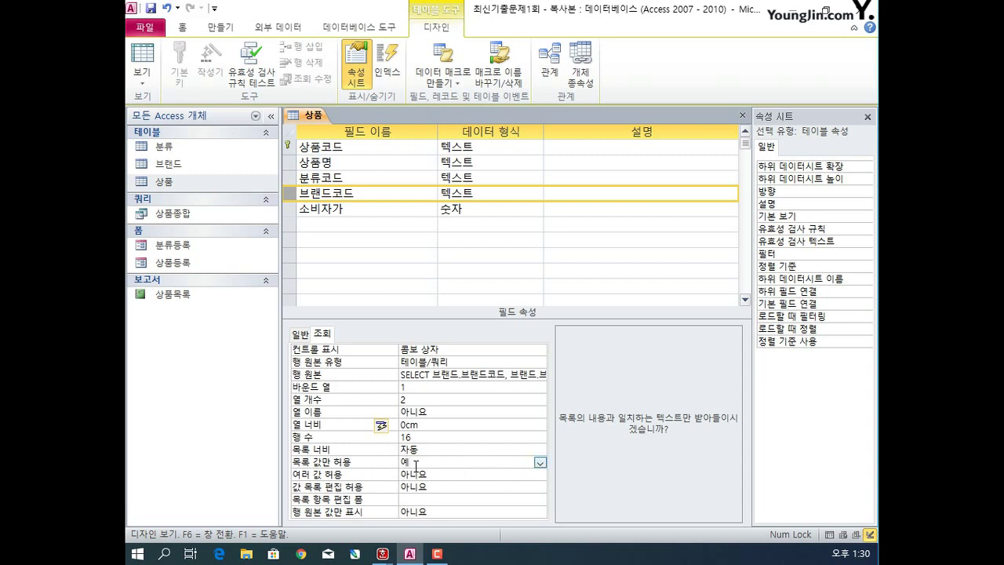
pyautogui.click(741, 116)
pyautogui.click(428, 317)
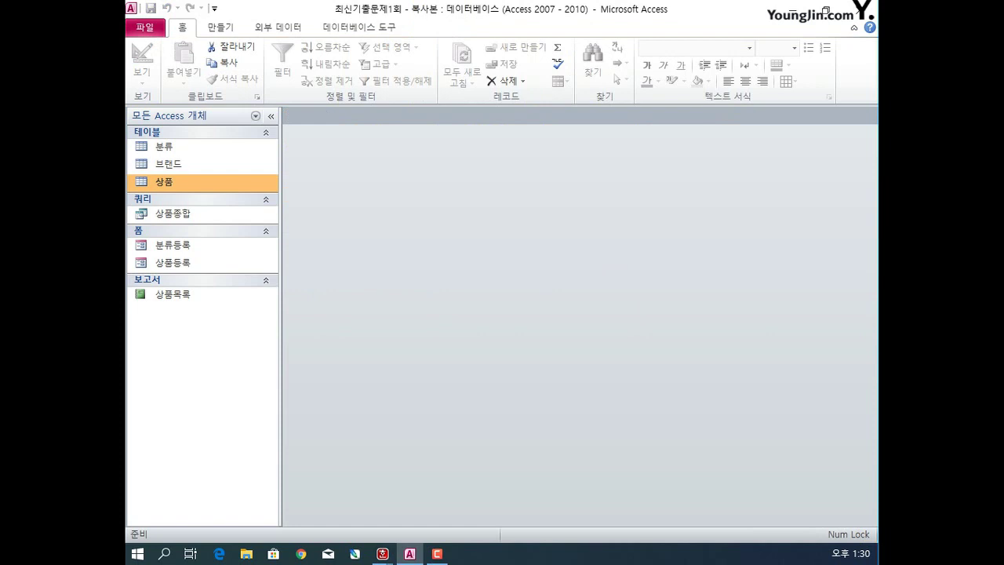
pyautogui.hotkey('alt', 'Tab')
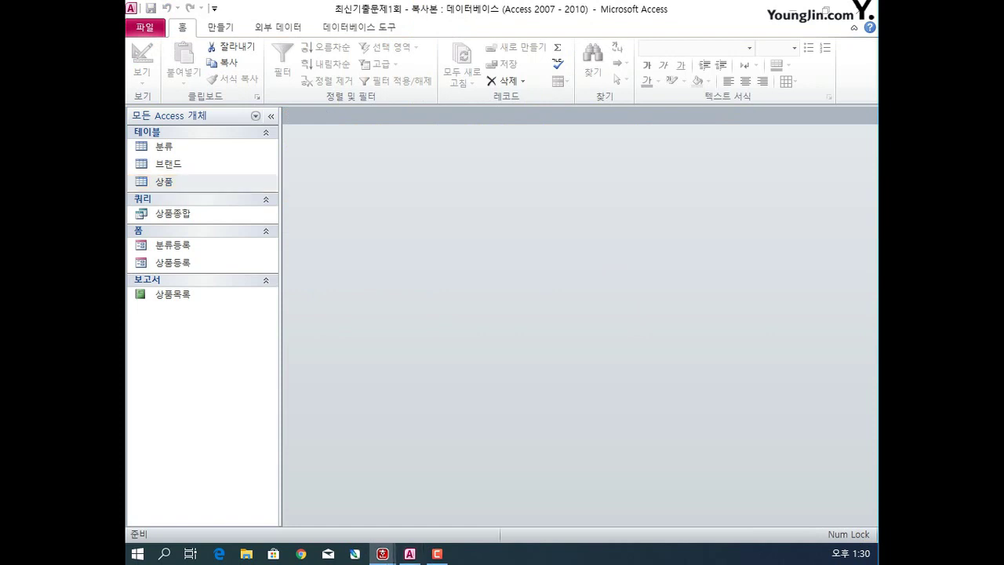
pyautogui.click(406, 299)
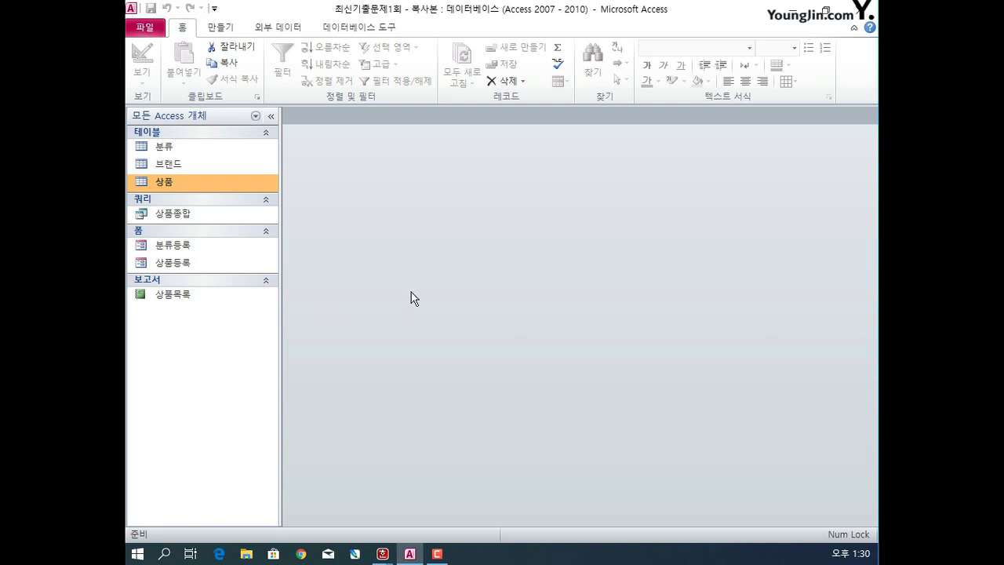
# - Open the relationships window and add the 상품 and 분류 tables to it
pyautogui.click(359, 27)
pyautogui.click(285, 61)
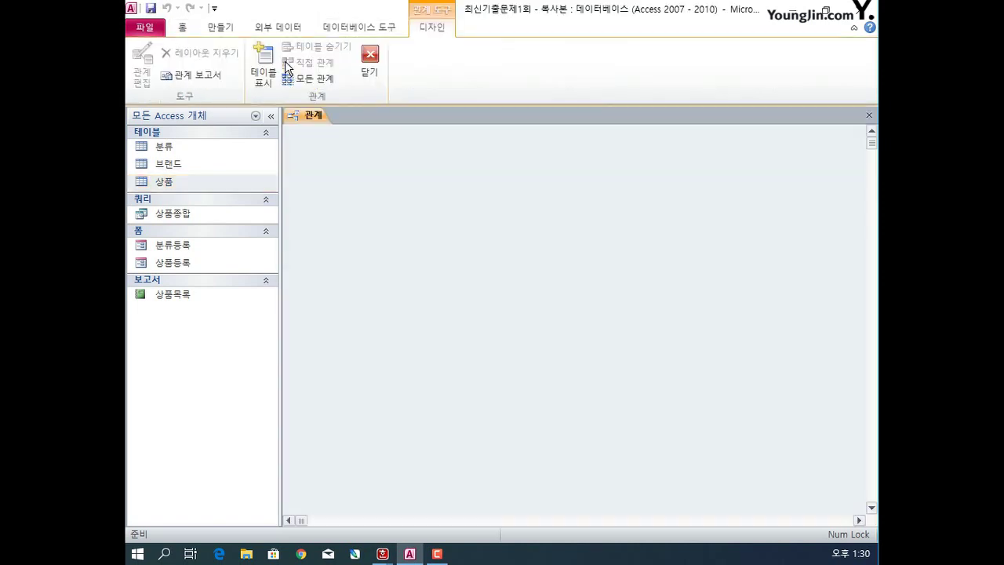
pyautogui.rightClick(407, 201)
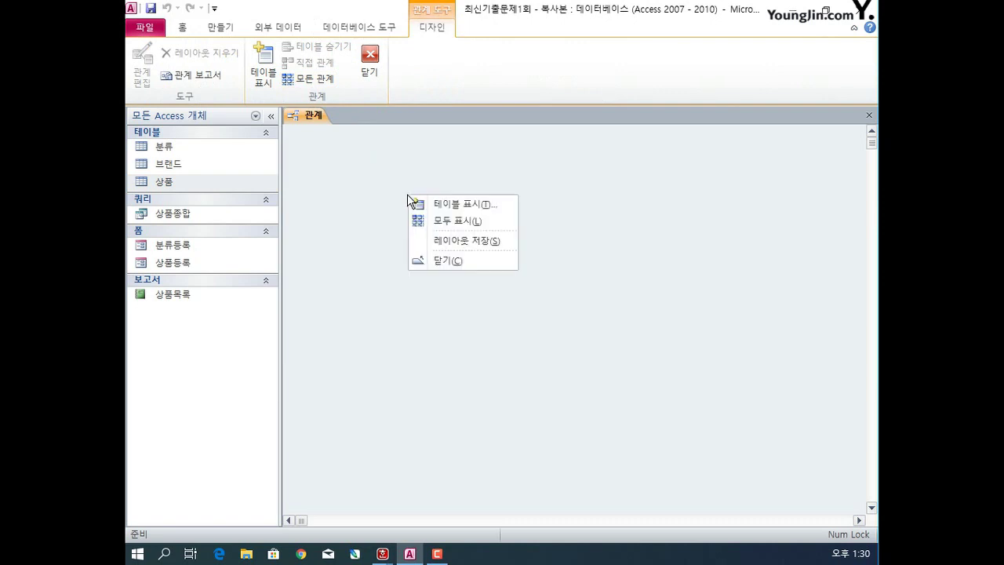
pyautogui.click(439, 203)
pyautogui.click(396, 181)
pyautogui.doubleClick(398, 180)
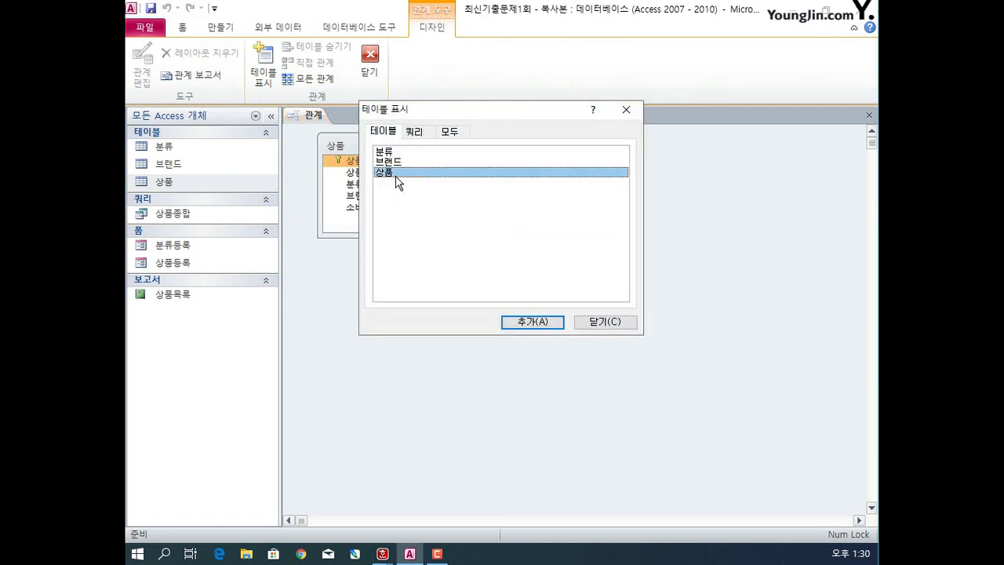
pyautogui.doubleClick(395, 152)
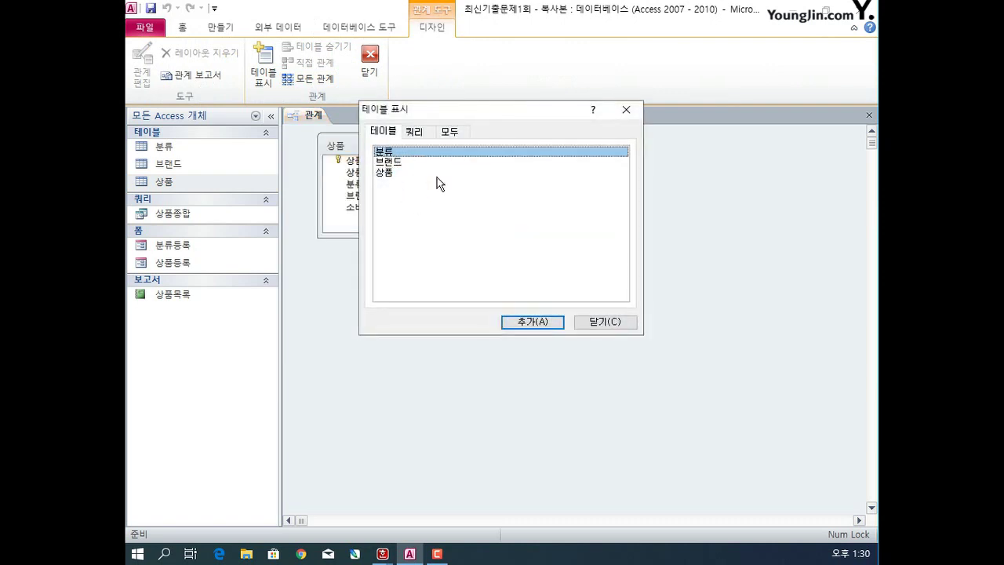
pyautogui.click(605, 322)
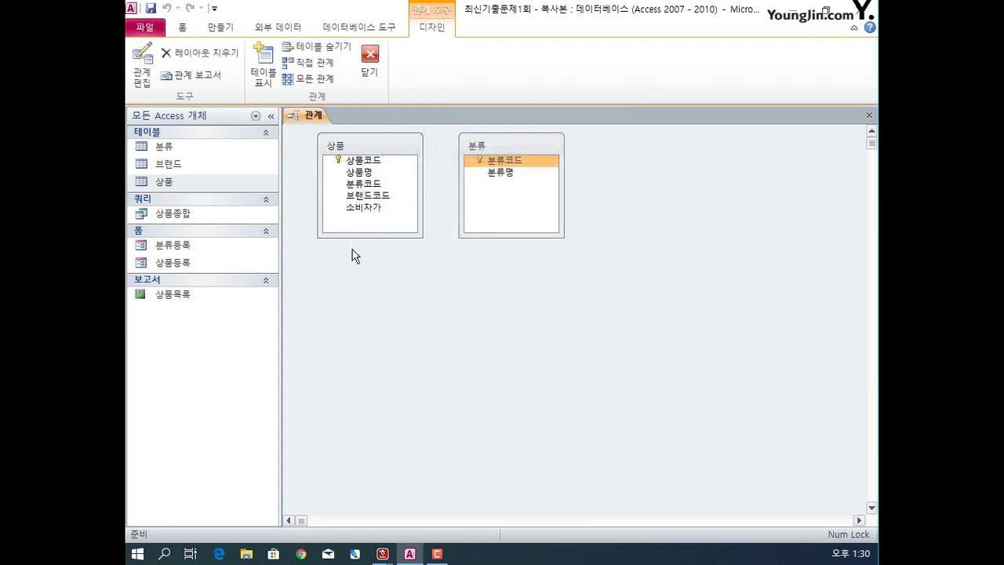
# - Relate 상품 to 분류 on 분류코드, enforcing referential integrity (항상 참조 무결성 유지) with cascading updates (관련 필드 모두 업데이트), then save and close the relationships
pyautogui.click(368, 186)
pyautogui.moveTo(369, 188)
pyautogui.mouseDown()
pyautogui.moveTo(377, 196)
pyautogui.moveTo(497, 183)
pyautogui.moveTo(517, 171)
pyautogui.moveTo(491, 164)
pyautogui.moveTo(409, 196)
pyautogui.moveTo(436, 181)
pyautogui.moveTo(381, 195)
pyautogui.moveTo(381, 184)
pyautogui.mouseUp()
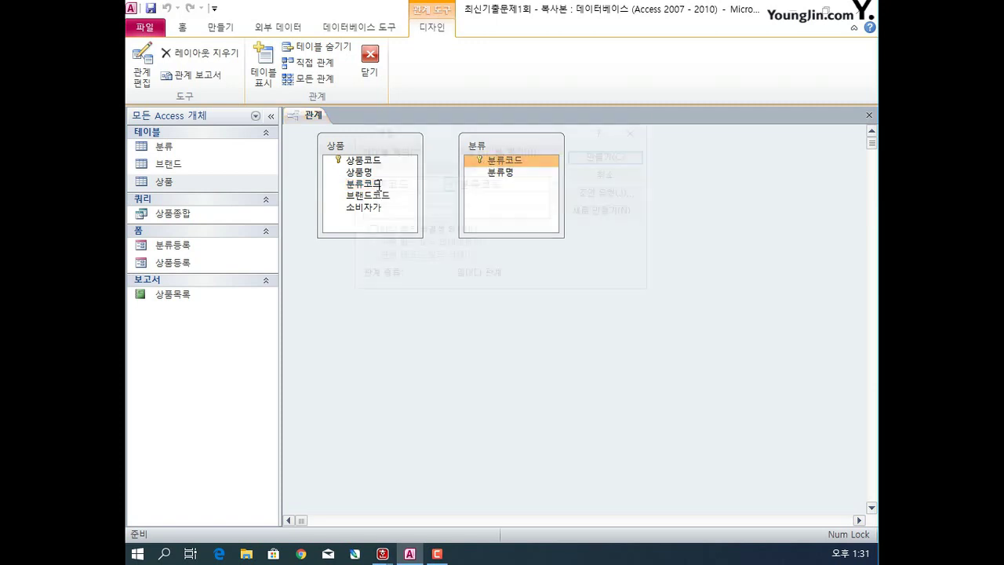
pyautogui.click(368, 231)
pyautogui.click(387, 244)
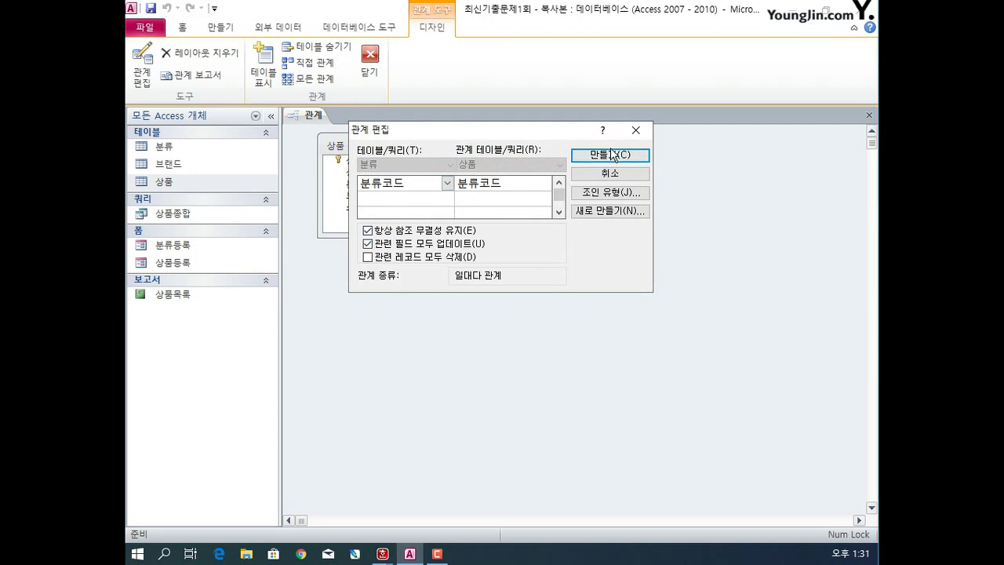
pyautogui.click(610, 154)
pyautogui.click(868, 115)
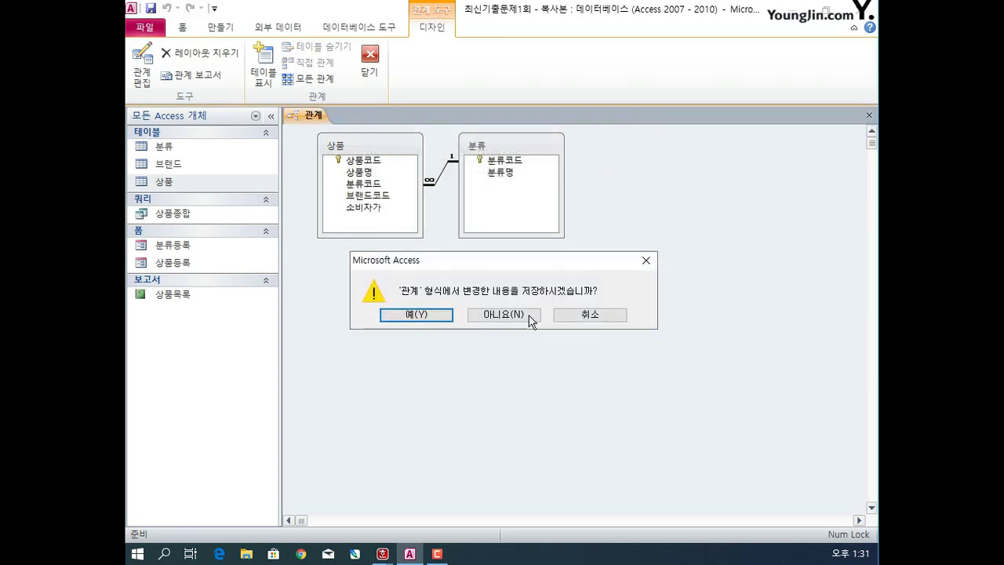
pyautogui.click(416, 317)
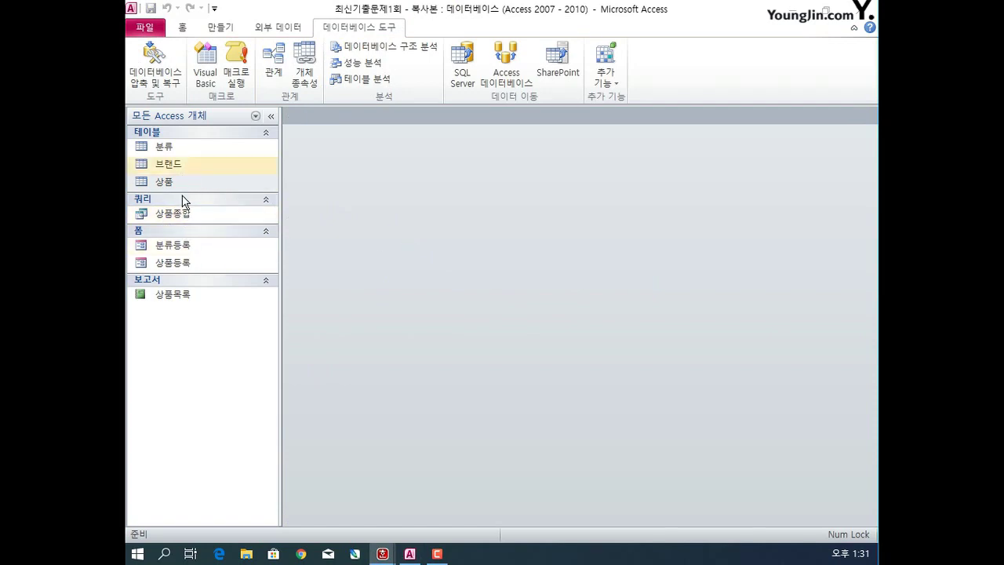
# - Open the 상품등록 form in design view, widen its property sheet and set 기본 보기 to 연속 폼
pyautogui.rightClick(182, 264)
pyautogui.click(198, 304)
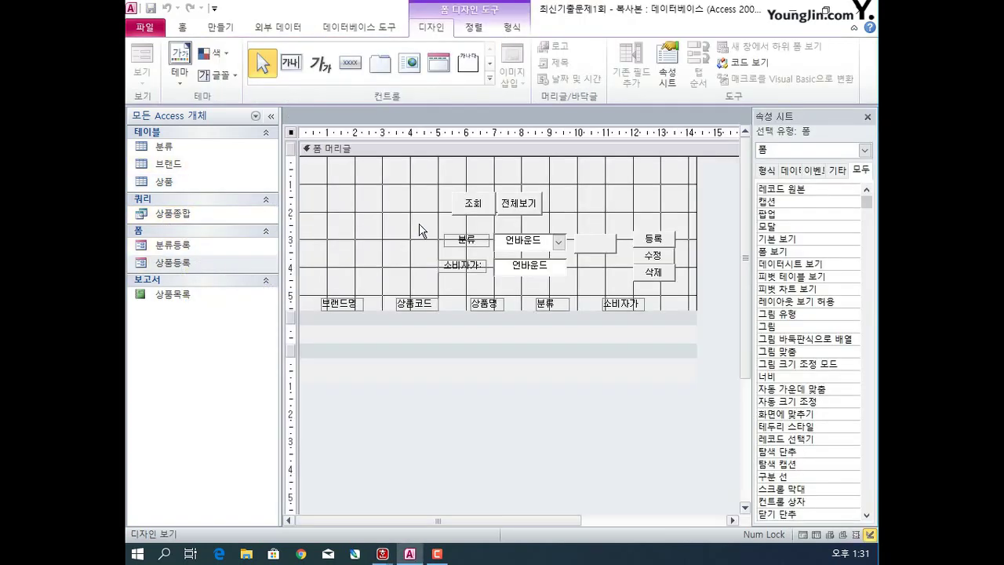
pyautogui.moveTo(747, 226); pyautogui.dragTo(463, 236)
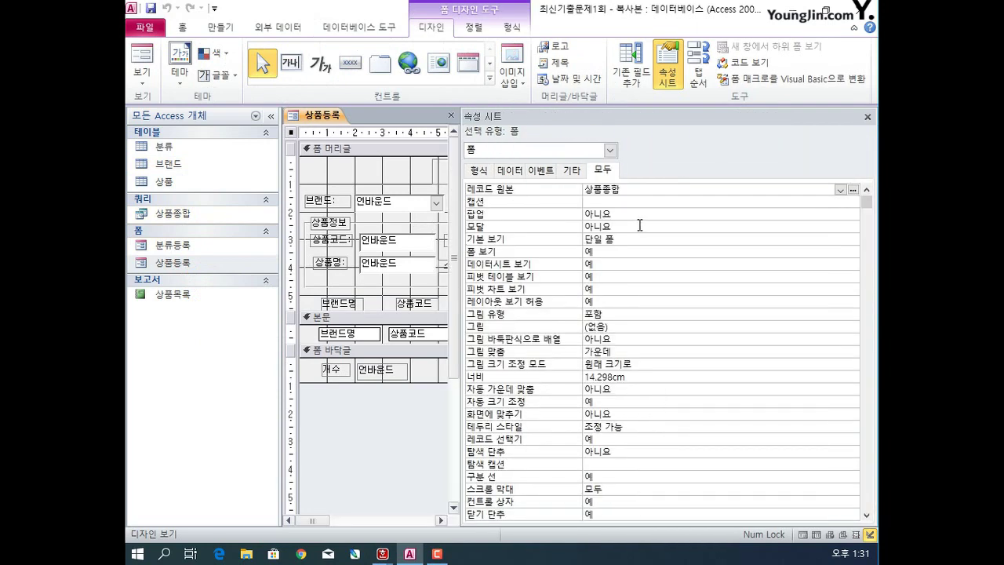
pyautogui.click(651, 238)
pyautogui.click(853, 240)
pyautogui.click(708, 266)
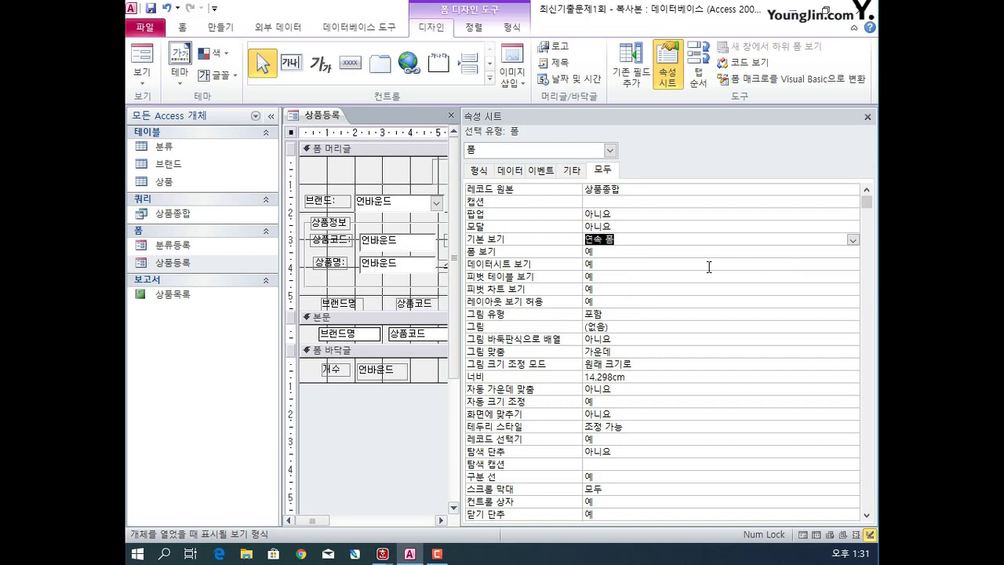
# - Prevent adding records in the 상품등록 form by setting 추가 가능 to 아니요
pyautogui.scroll(-5, 729, 360)
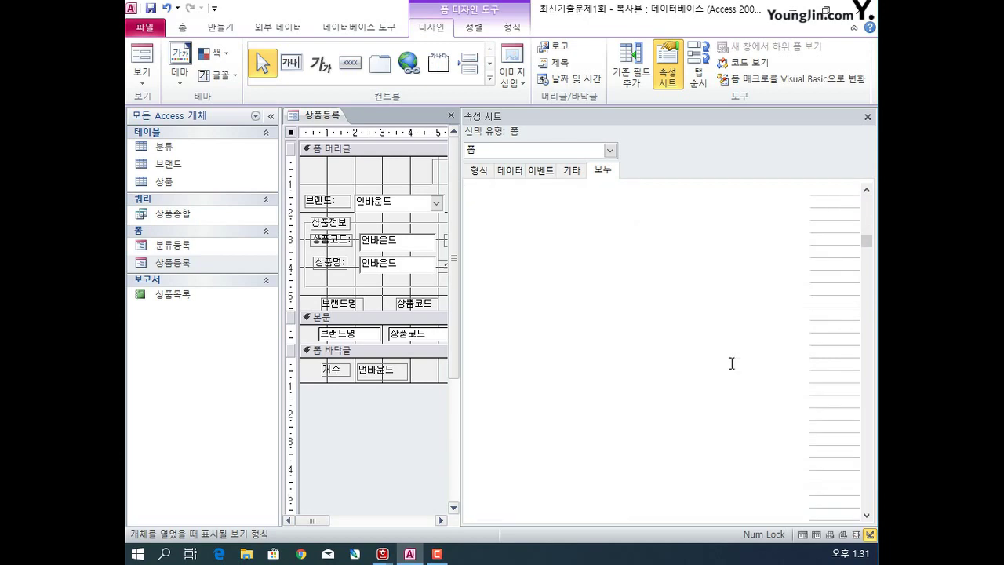
pyautogui.scroll(-4, 731, 363)
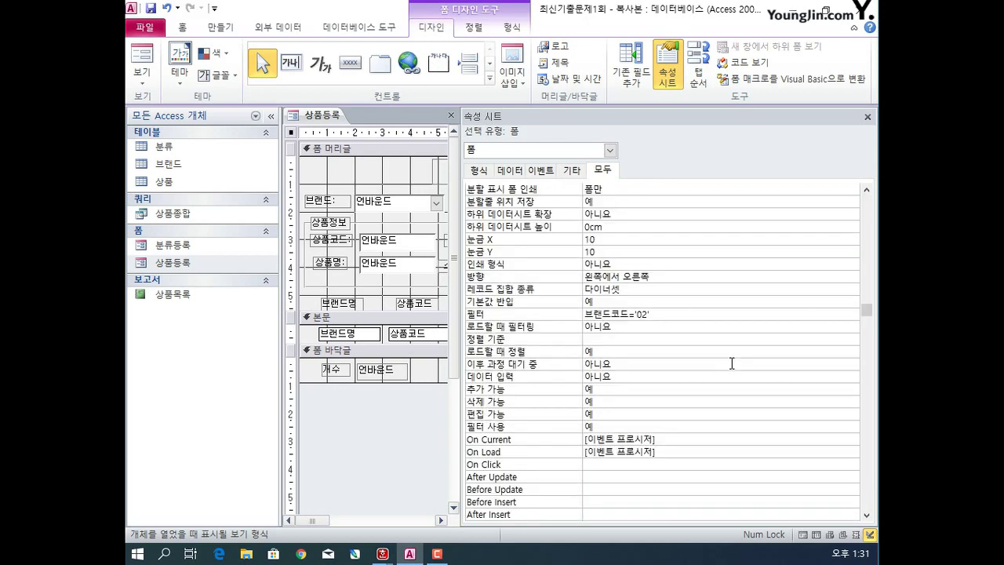
pyautogui.click(643, 389)
pyautogui.click(854, 390)
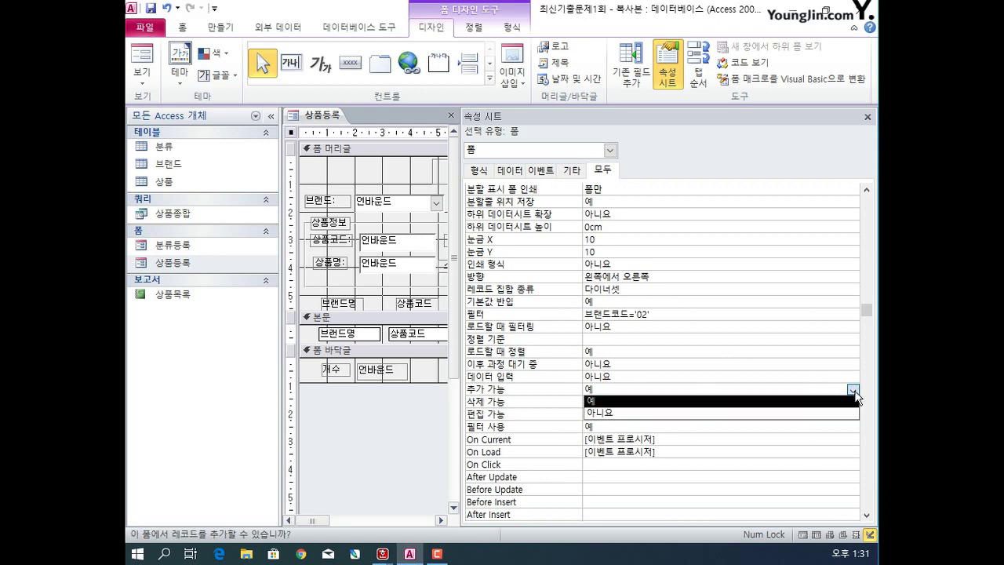
pyautogui.click(820, 413)
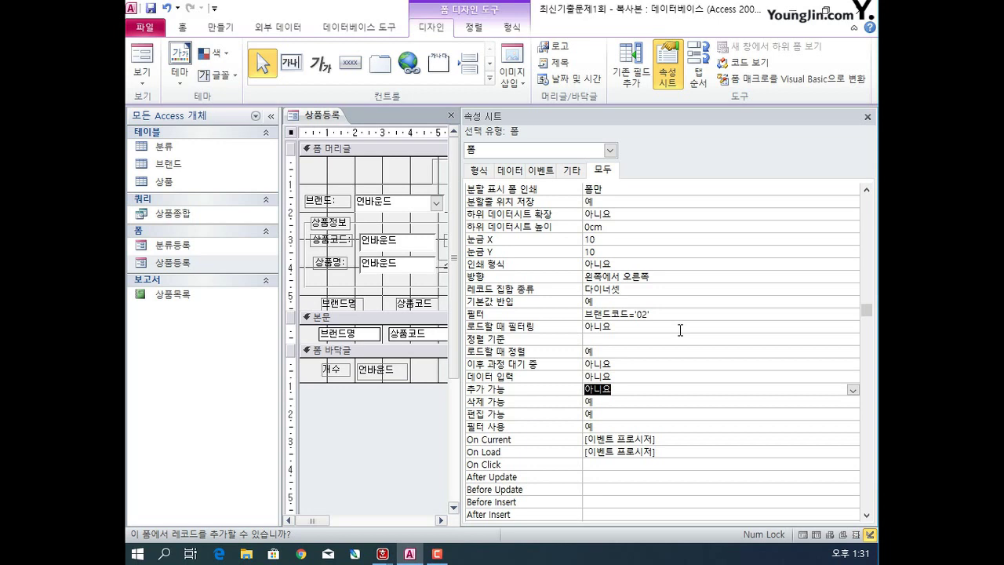
# - Select all controls in the 본문 section and set both their 배경 스타일 and 테두리 스타일 to 투명
pyautogui.click(290, 330)
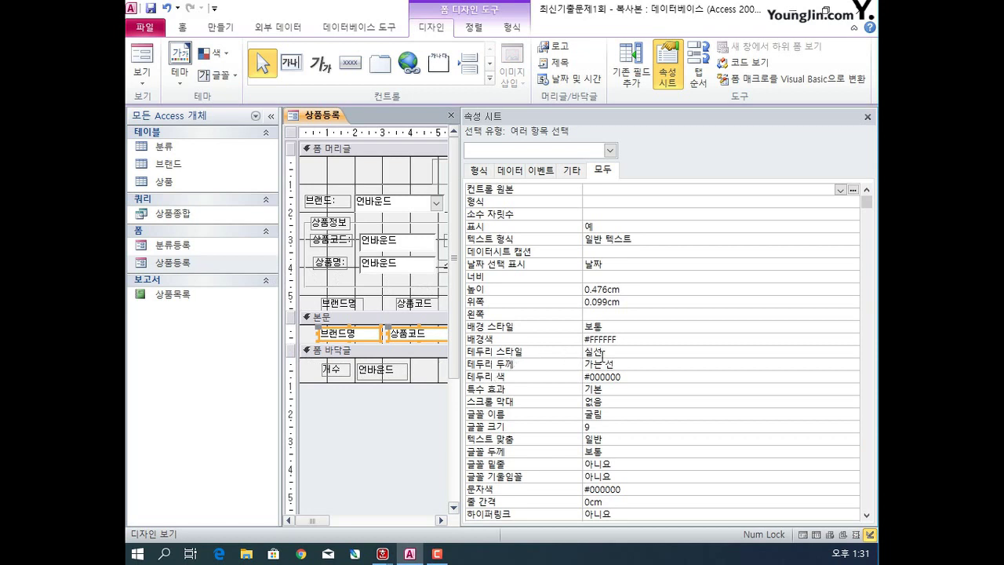
pyautogui.click(823, 330)
pyautogui.click(852, 328)
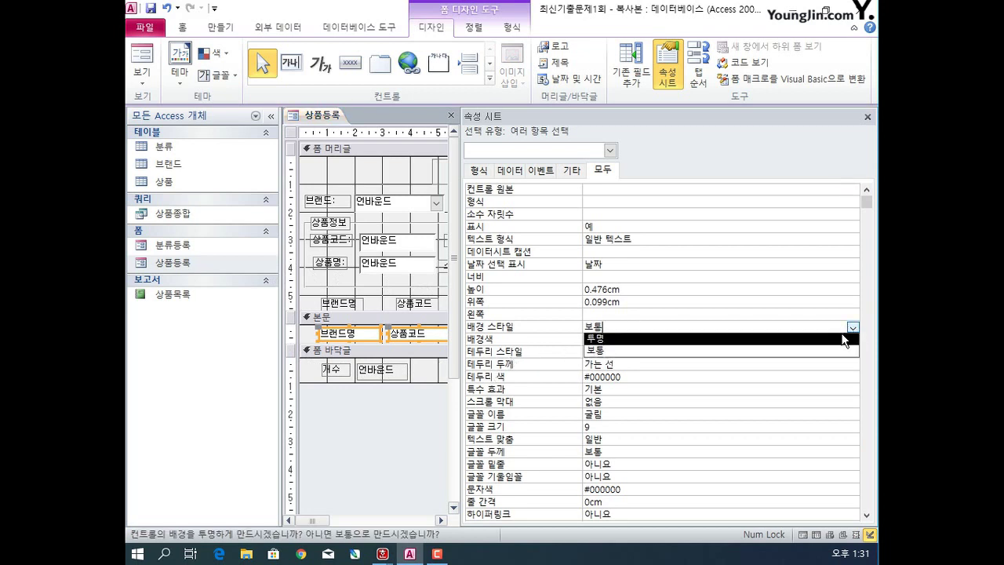
pyautogui.click(802, 340)
pyautogui.click(677, 353)
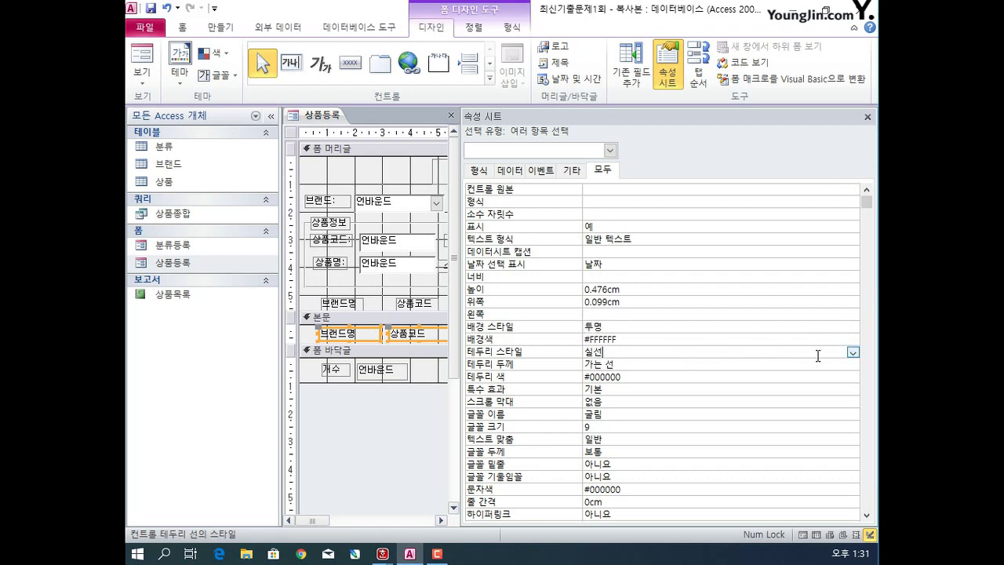
pyautogui.click(852, 352)
pyautogui.click(817, 364)
# - Set the control source (컨트롤 원본) of the txt개수 text box to =count(*)
pyautogui.click(610, 150)
pyautogui.scroll(-3, 580, 260)
pyautogui.scroll(-3, 578, 259)
pyautogui.click(554, 259)
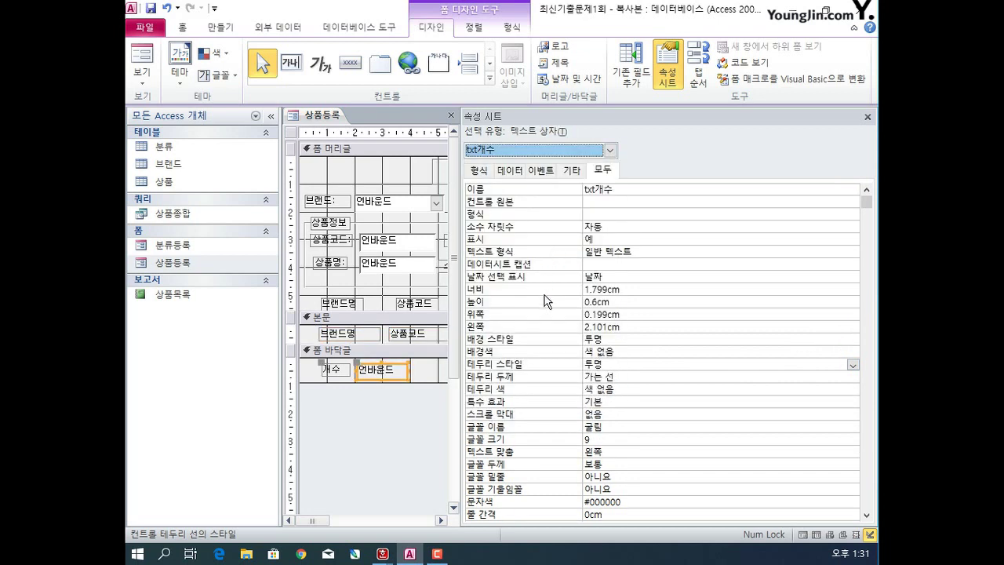
pyautogui.click(607, 203)
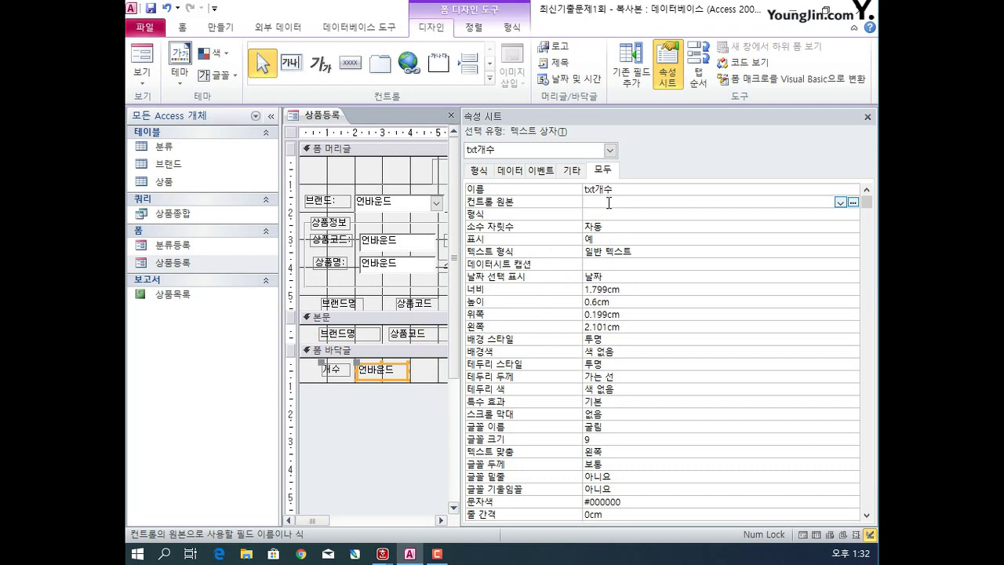
pyautogui.write('=count(*)')
# - Set the 본문 tab order to 브랜드명, 상품코드, 상품명, 분류명, 소비자가, then save and close the 상품등록 form
pyautogui.click(292, 134)
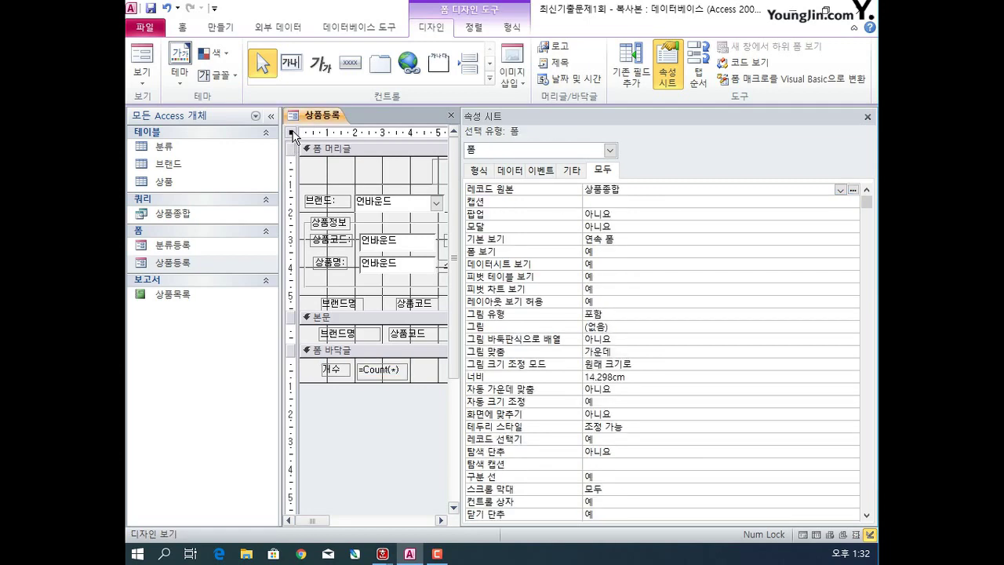
pyautogui.rightClick(295, 137)
pyautogui.click(352, 259)
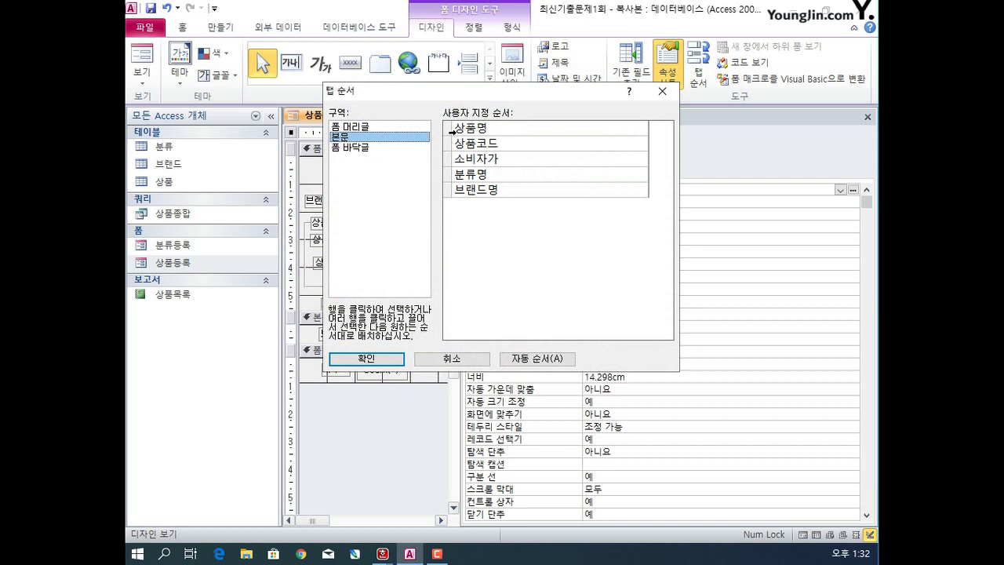
pyautogui.click(447, 191)
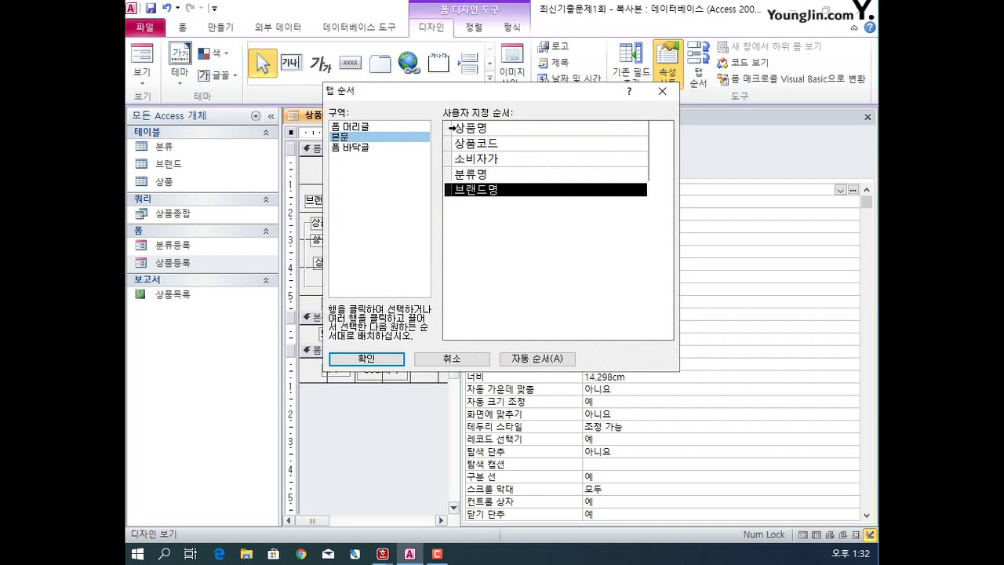
pyautogui.moveTo(448, 193); pyautogui.dragTo(455, 141)
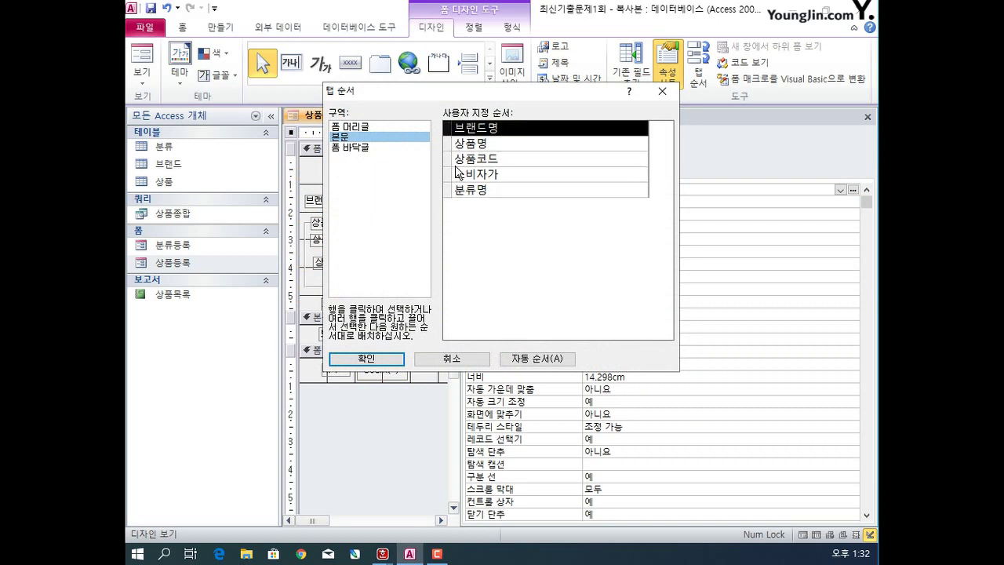
pyautogui.click(447, 160)
pyautogui.moveTo(448, 161); pyautogui.dragTo(449, 147)
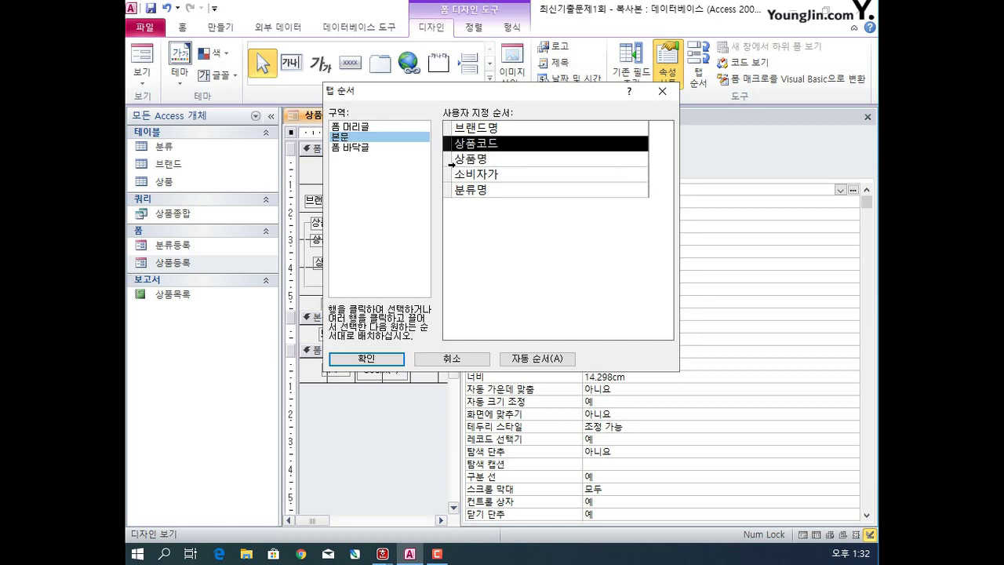
pyautogui.click(447, 191)
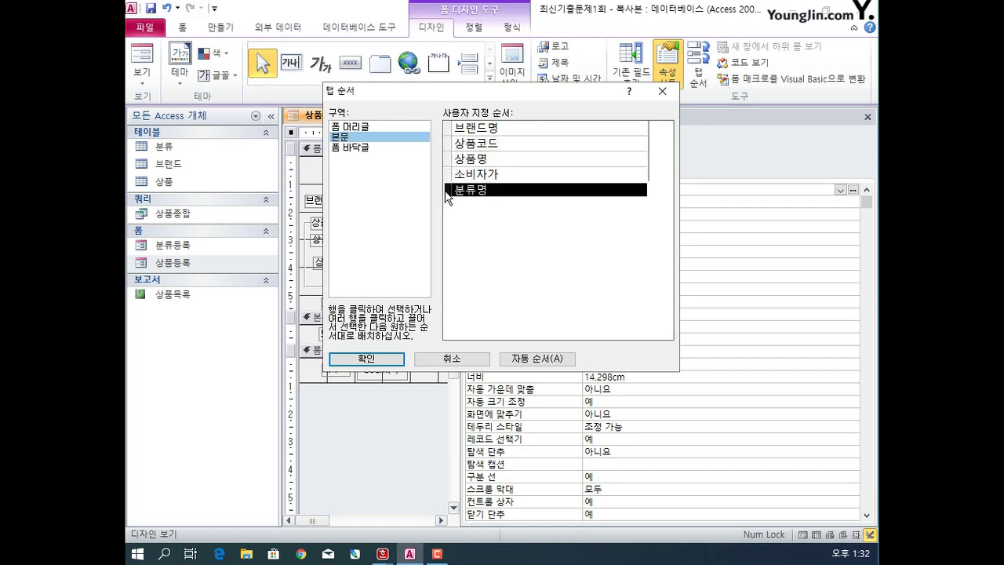
pyautogui.moveTo(448, 190); pyautogui.dragTo(448, 176)
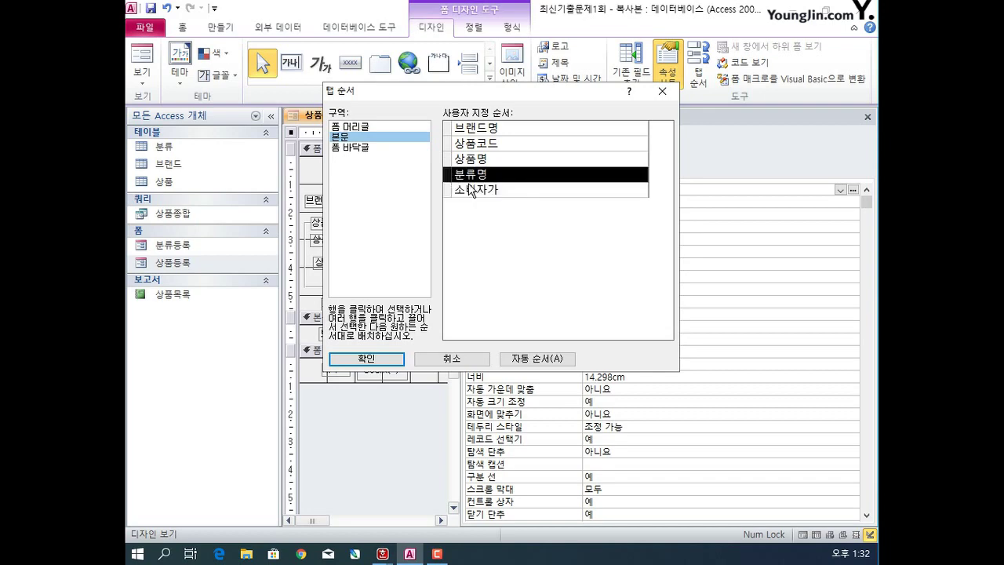
pyautogui.click(381, 360)
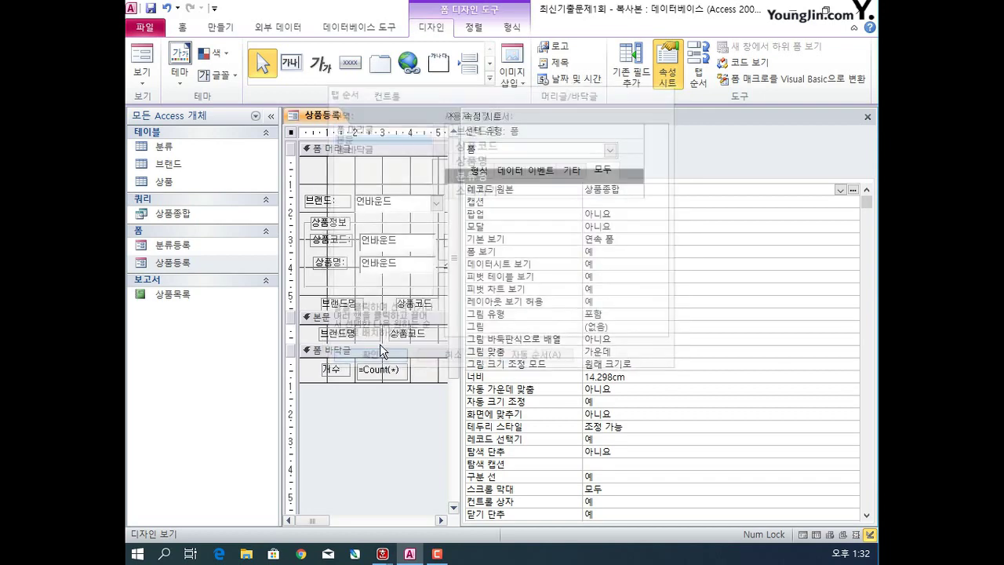
pyautogui.click(451, 115)
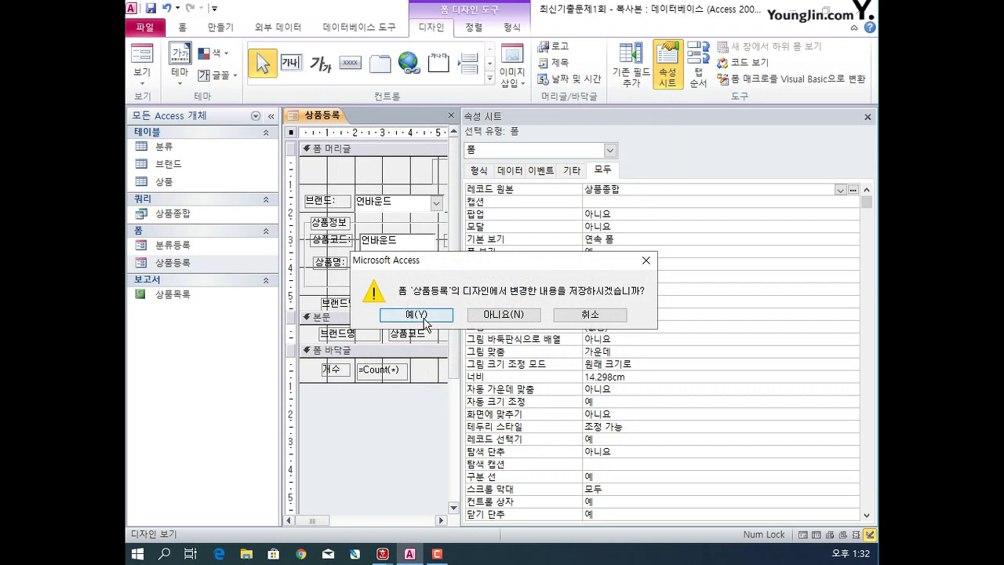
pyautogui.click(400, 323)
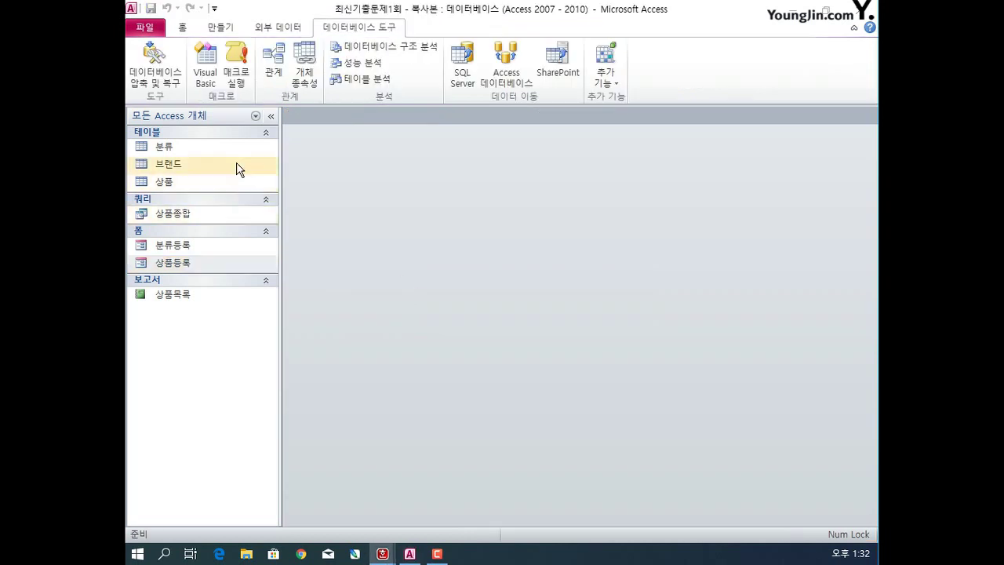
# - Open the 상품등록 form in design view and create an On Click event procedure for the cmd삭제 button
pyautogui.rightClick(189, 264)
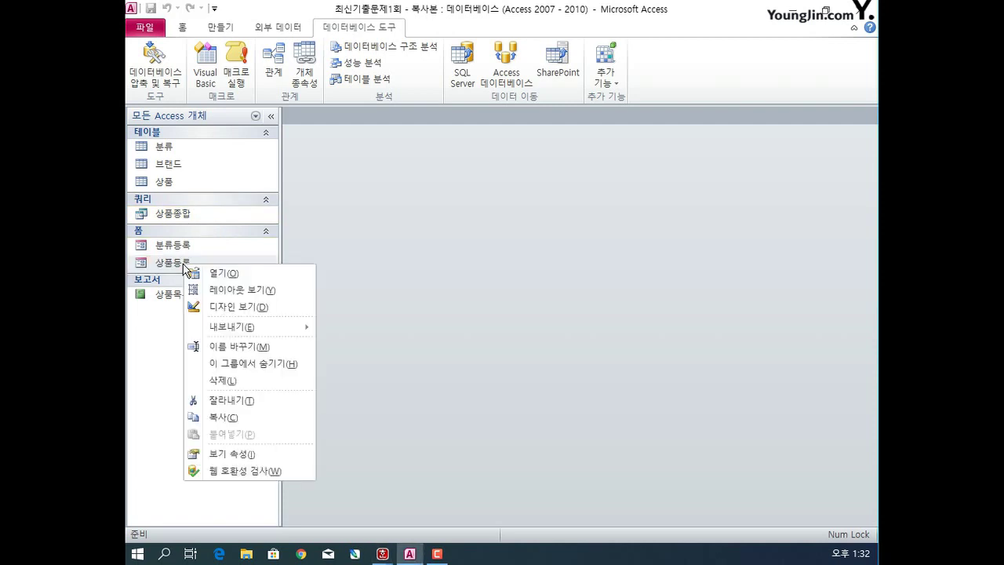
pyautogui.click(213, 307)
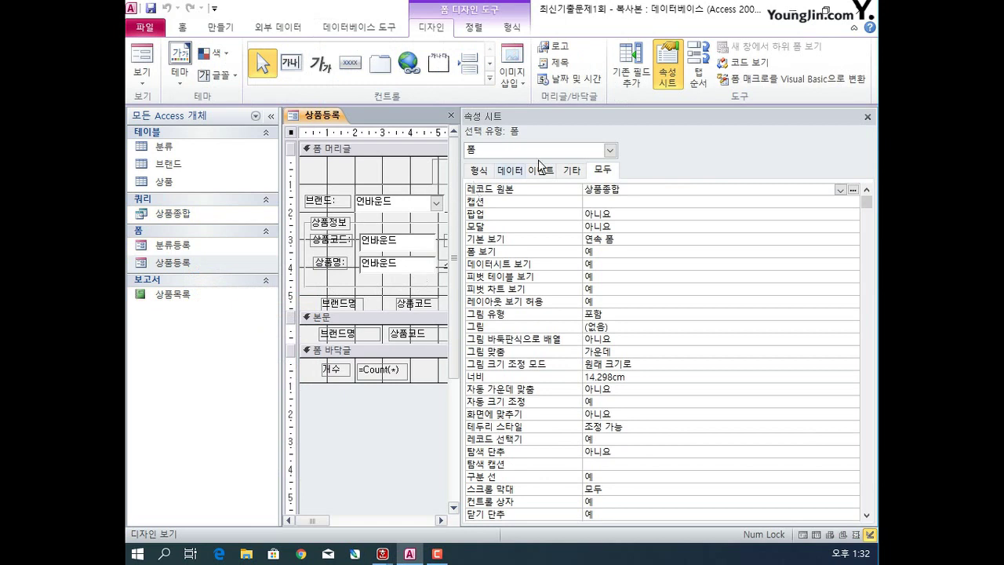
pyautogui.click(610, 151)
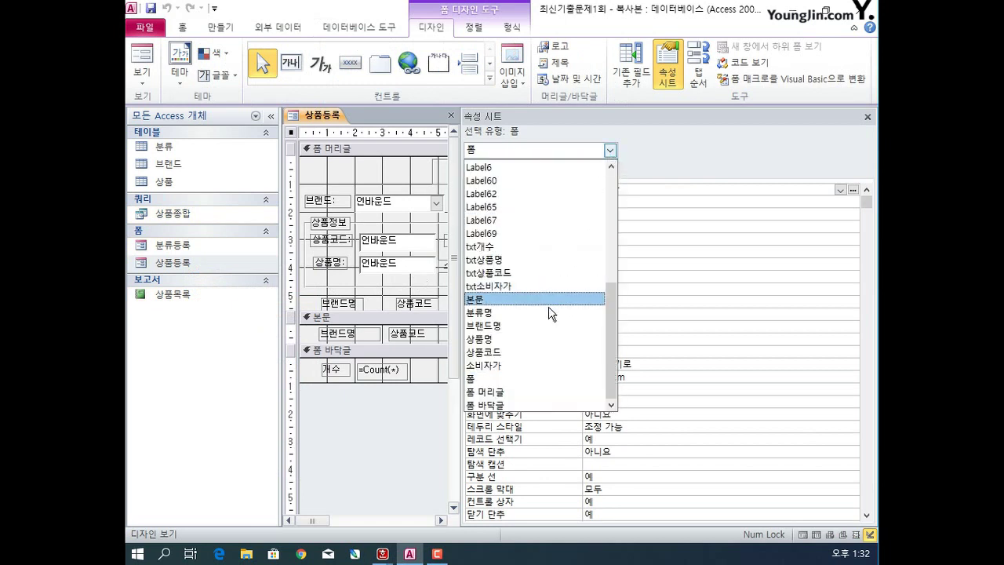
pyautogui.scroll(6, 548, 261)
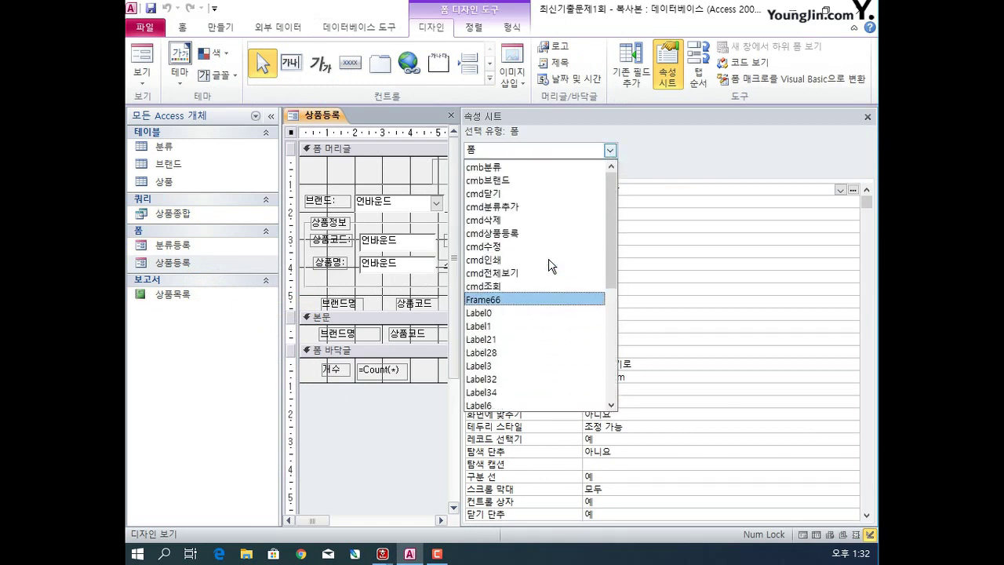
pyautogui.click(538, 220)
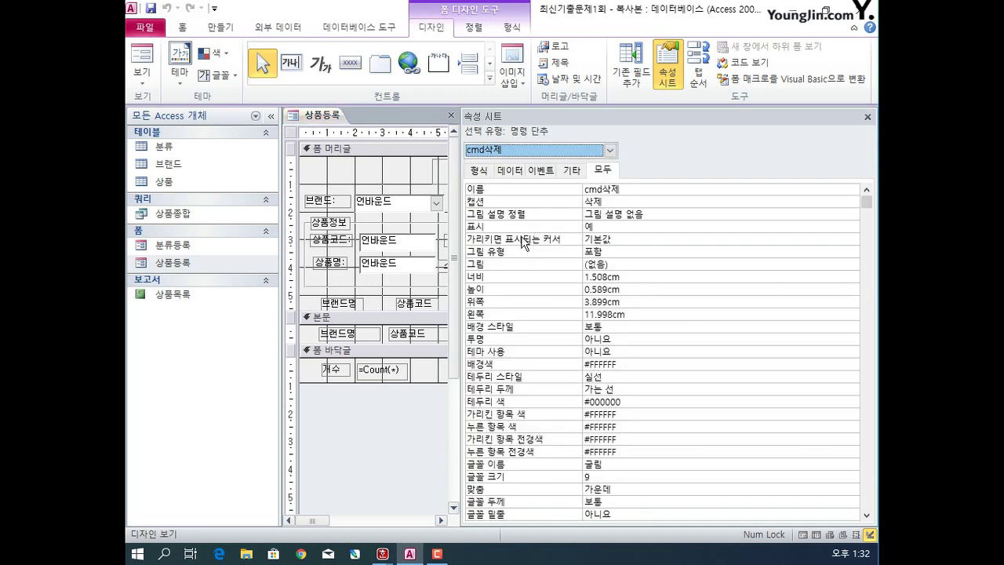
pyautogui.click(546, 172)
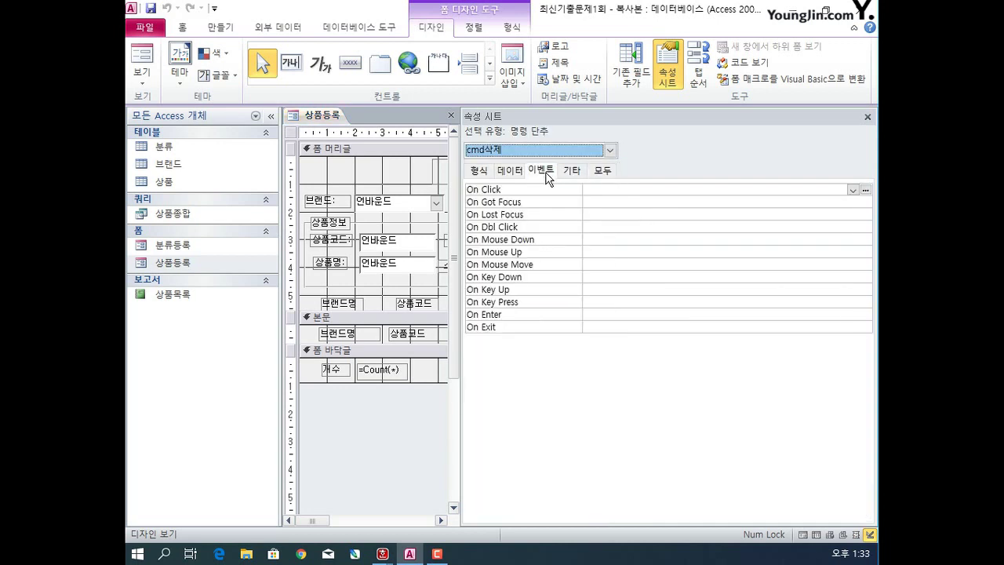
pyautogui.click(852, 190)
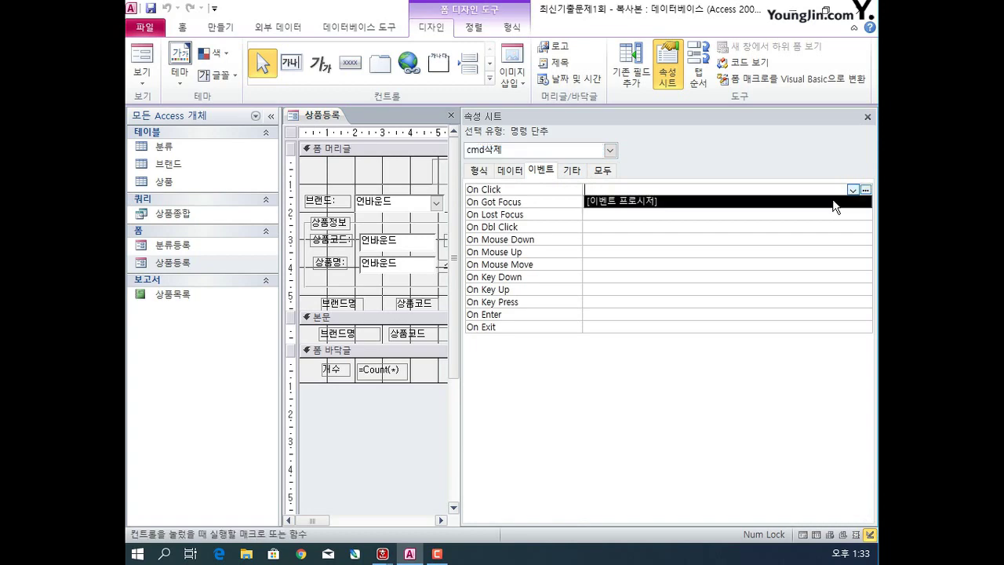
pyautogui.click(833, 202)
pyautogui.click(865, 190)
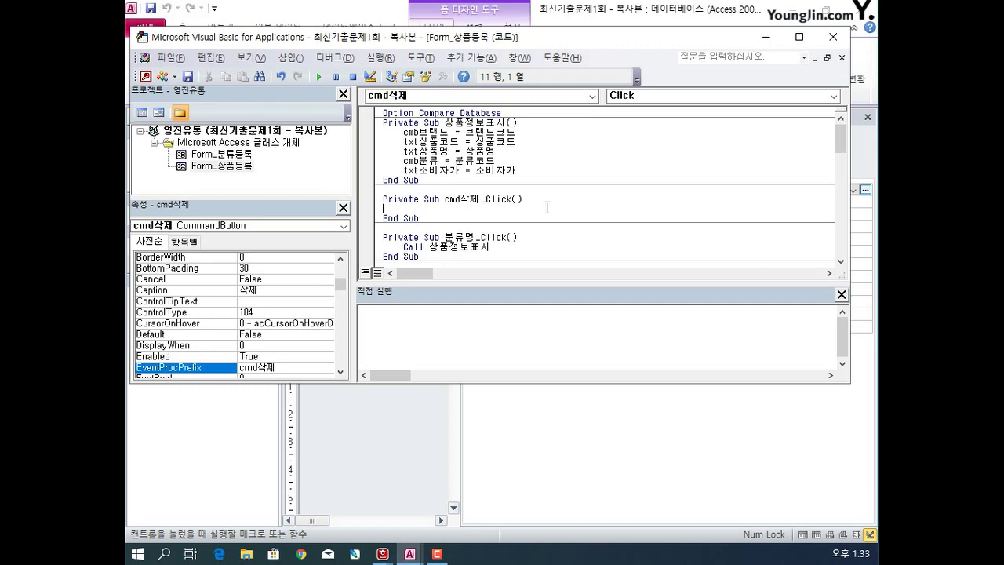
# - In cmd삭제_Click, begin a DoCmd.RunSQL statement with the SQL string "delete 상품코드 from 상품"
pyautogui.write('docmd.r')
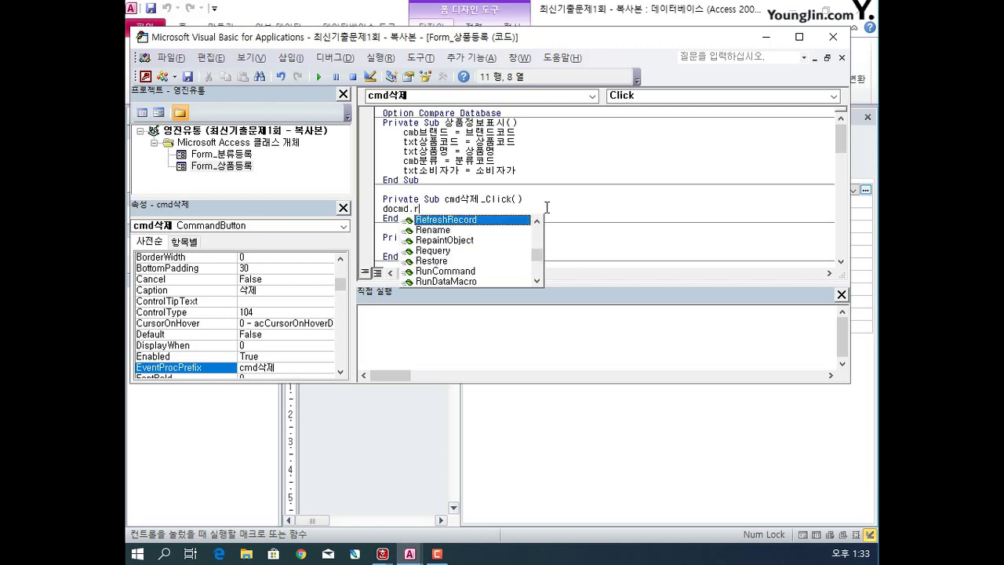
pyautogui.write('unsql')
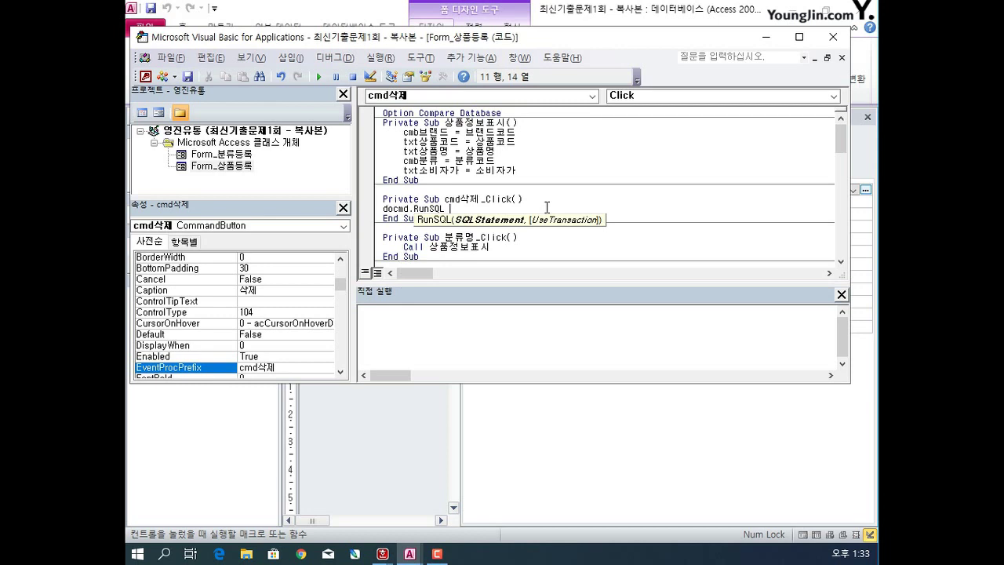
pyautogui.write(' ""')
pyautogui.write('delete')
pyautogui.write(' 상품코드')
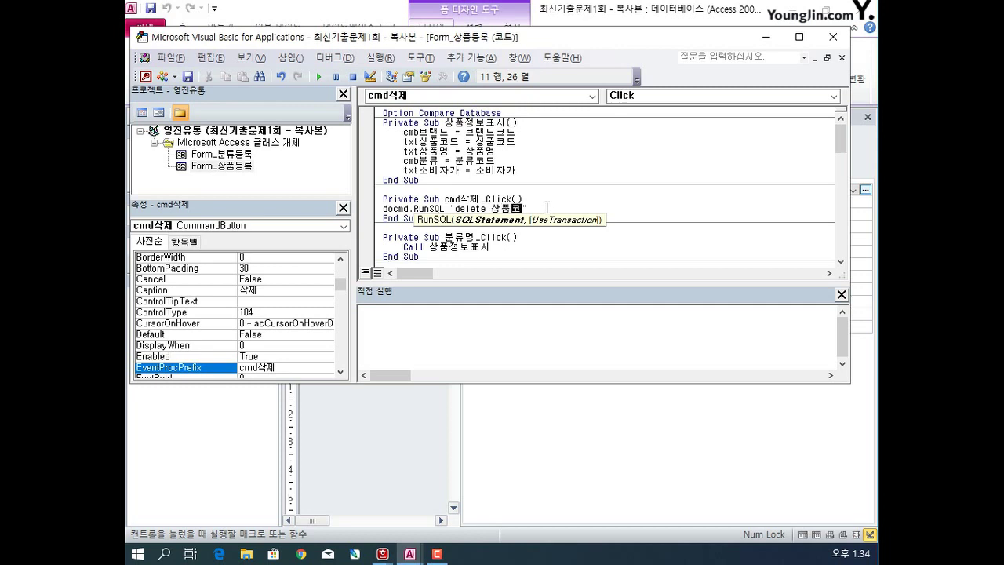
pyautogui.write(' fro')
pyautogui.write('m ')
pyautogui.write('상')
pyautogui.write('품')
pyautogui.write('조')
pyautogui.press('BackSpace')
pyautogui.press('BackSpace')
# - Extend the SQL string with the condition where 상품코드 = txt상품코드
pyautogui.write('wher')
pyautogui.write('e')
pyautogui.write('사')
pyautogui.write('상품코드 ')
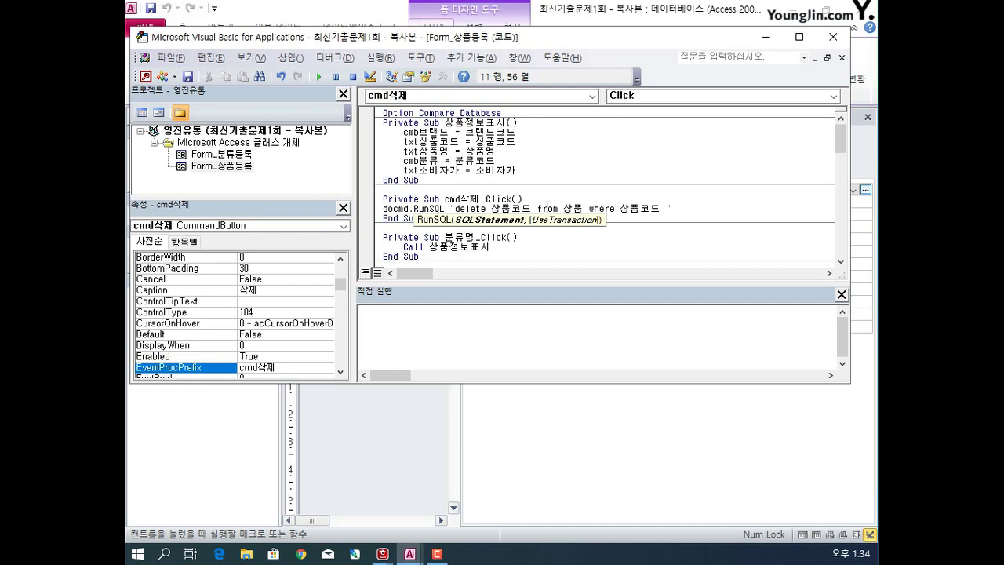
pyautogui.write('= txt상품코')
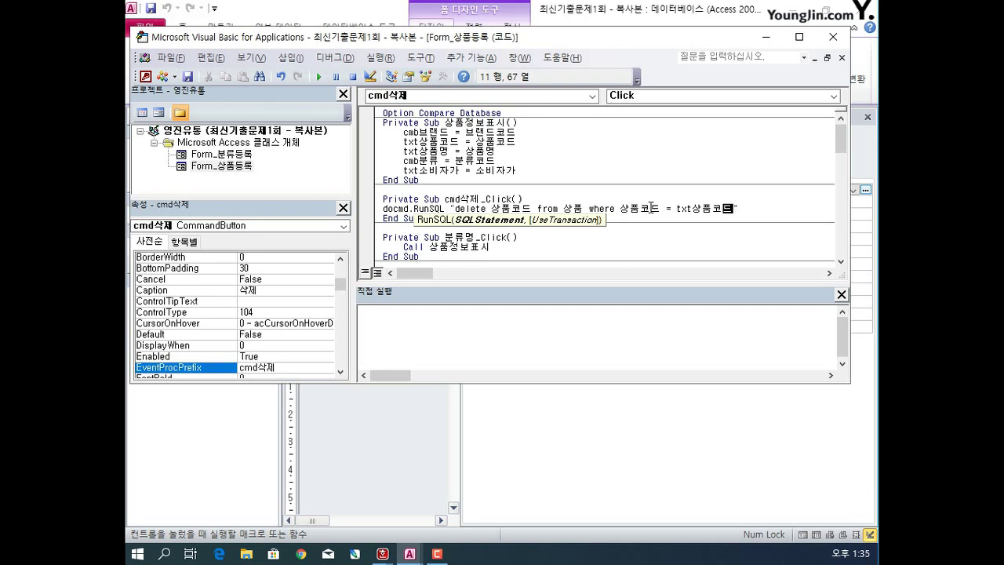
# - Concatenate txt상품코드 into the condition as a quoted value, so it reads where 상품코드 = '" & txt상품코드 & "'"
pyautogui.click(672, 208)
pyautogui.write("'")
pyautogui.press('Right')
pyautogui.press('Right')
pyautogui.press('Right')
pyautogui.press('Right')
pyautogui.press('Right')
pyautogui.press('Right')
pyautogui.press('Right')
pyautogui.press('Right')
pyautogui.write("'")
pyautogui.click(749, 208)
pyautogui.write('&')
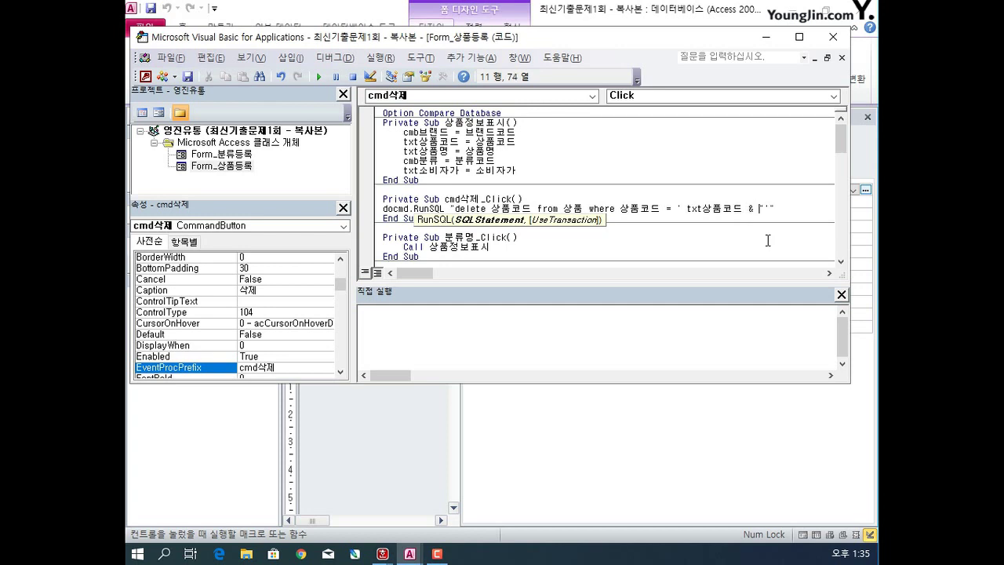
pyautogui.click(679, 208)
pyautogui.write('" &')
pyautogui.click(798, 207)
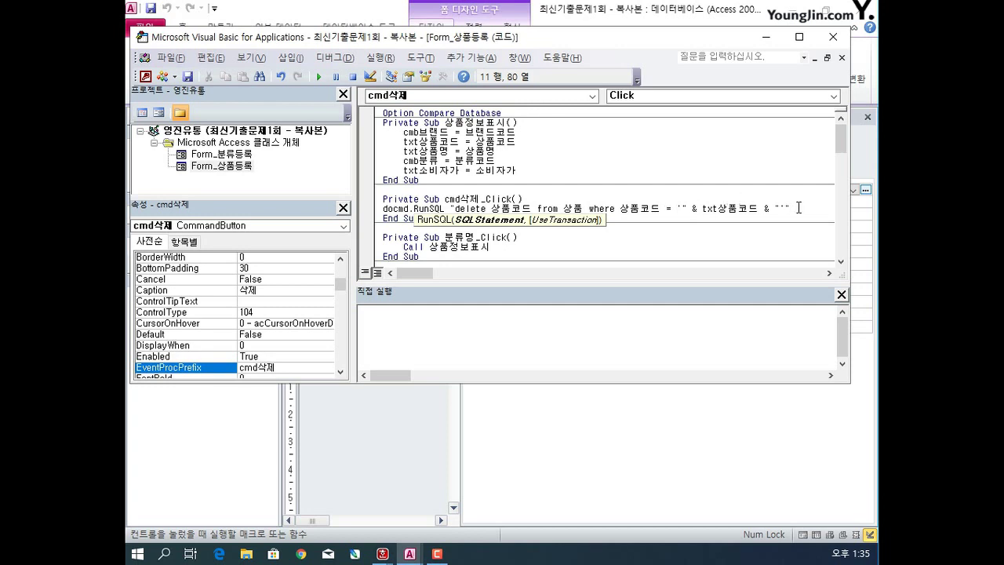
# - Add Me.Requery below the RunSQL line and close the code editor to return to the 상품등록 form
pyautogui.press('Return')
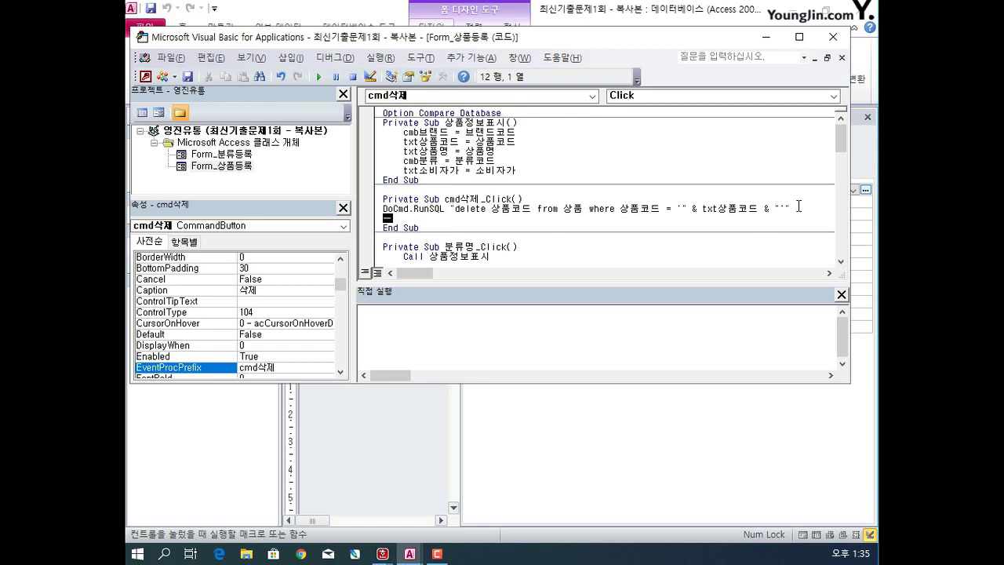
pyautogui.write('Me.')
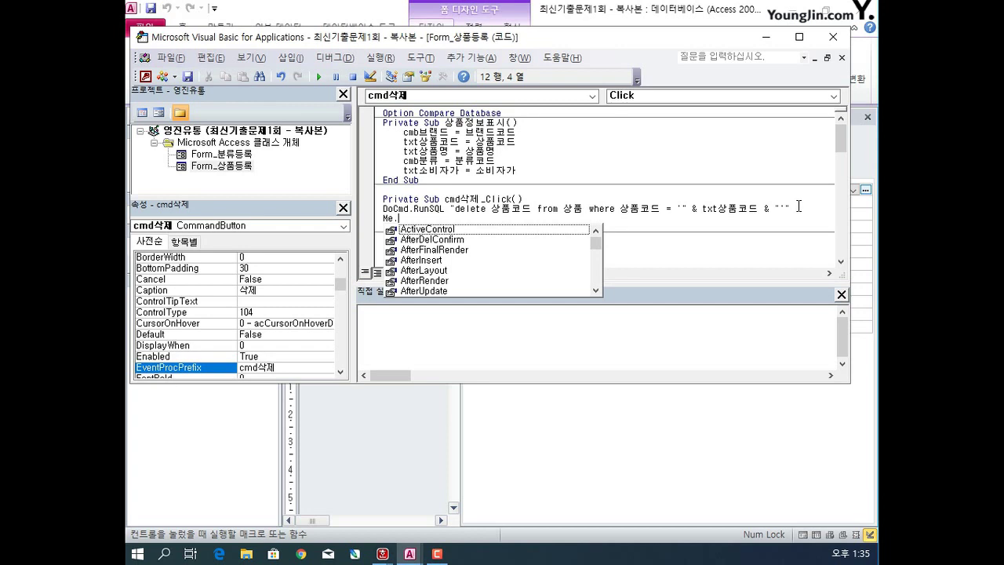
pyautogui.write('requ')
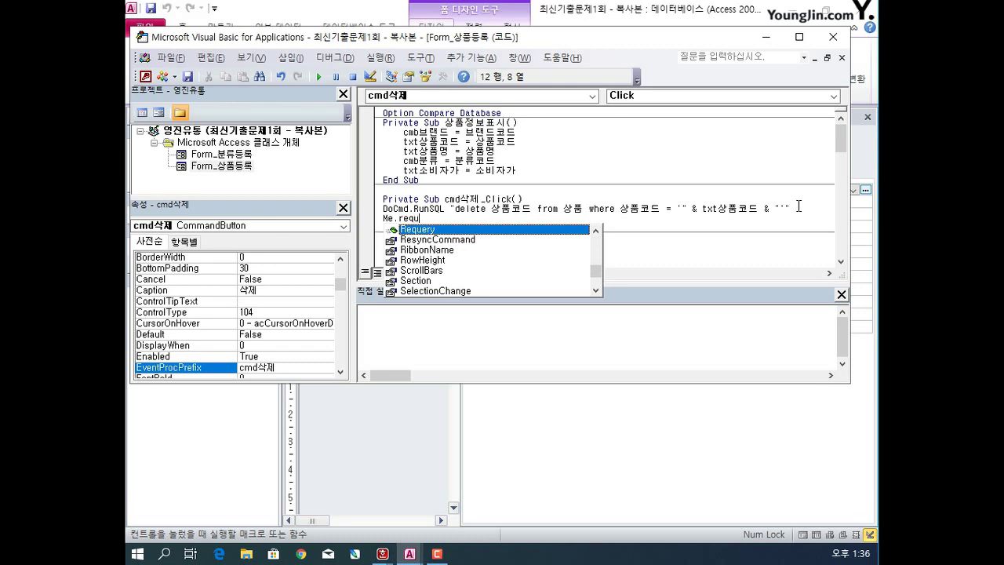
pyautogui.press('Tab')
pyautogui.press('Down')
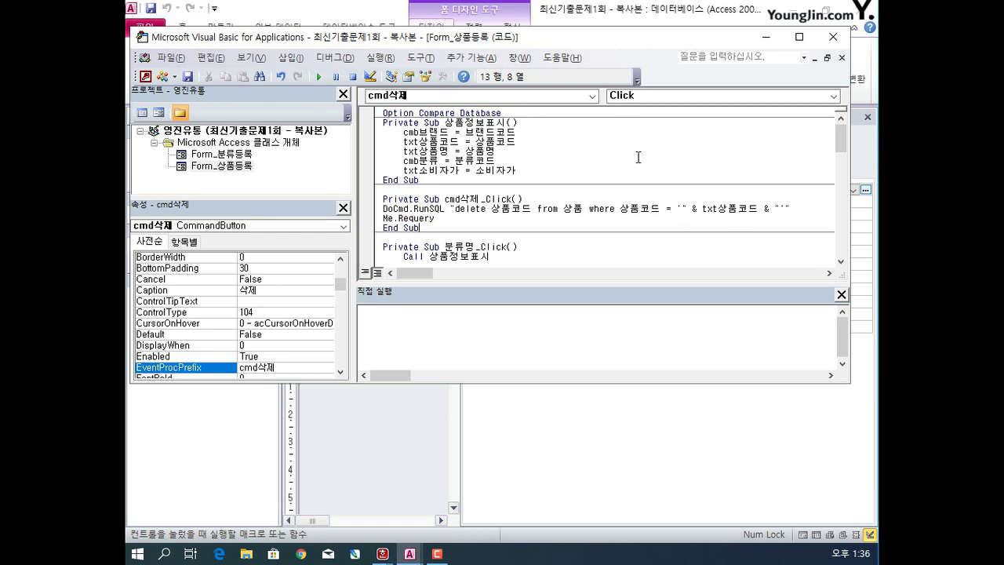
pyautogui.click(825, 40)
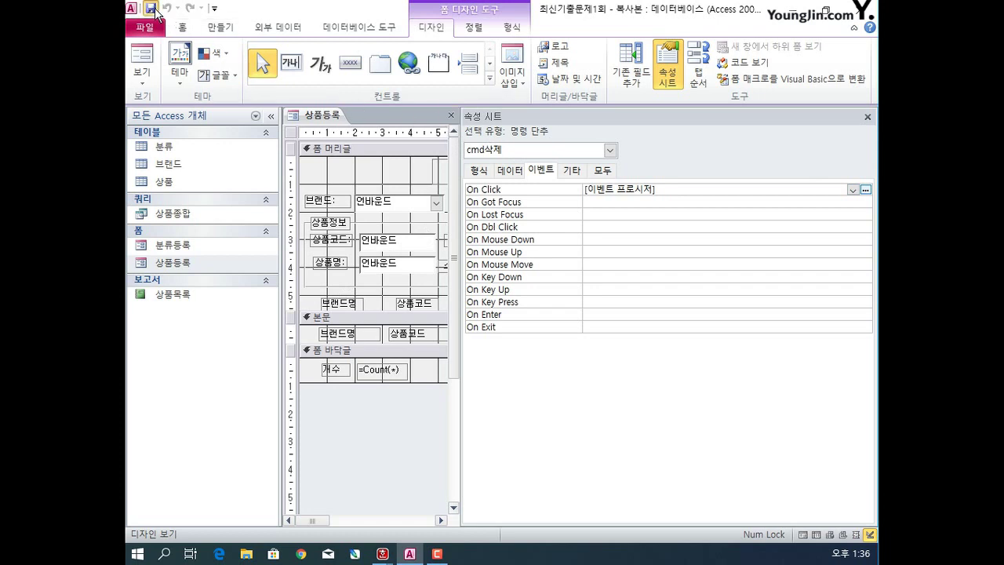
pyautogui.click(322, 115)
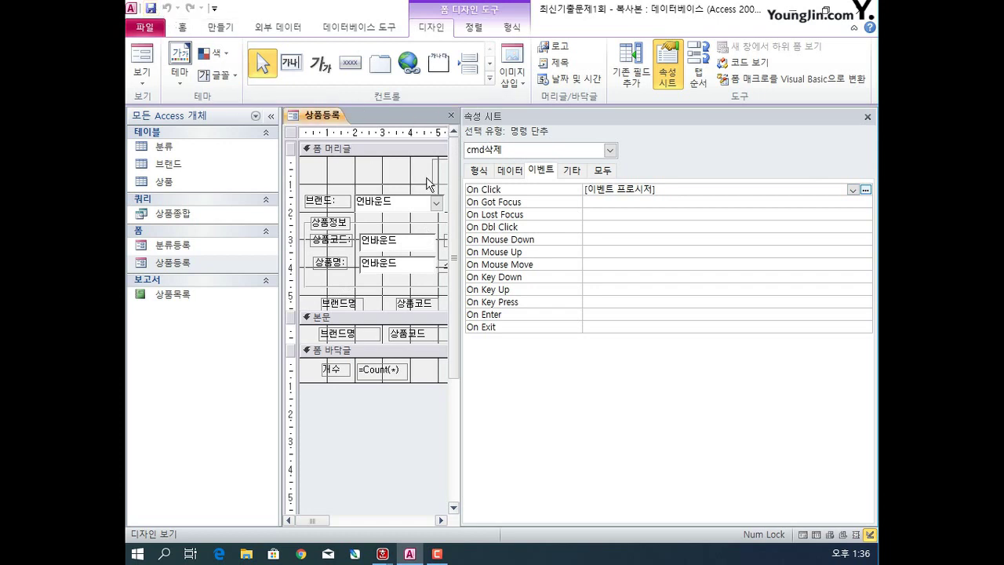
# - Select the cmd분류추가 button in the 상품등록 form to show its event properties
pyautogui.click(610, 149)
pyautogui.scroll(2, 583, 206)
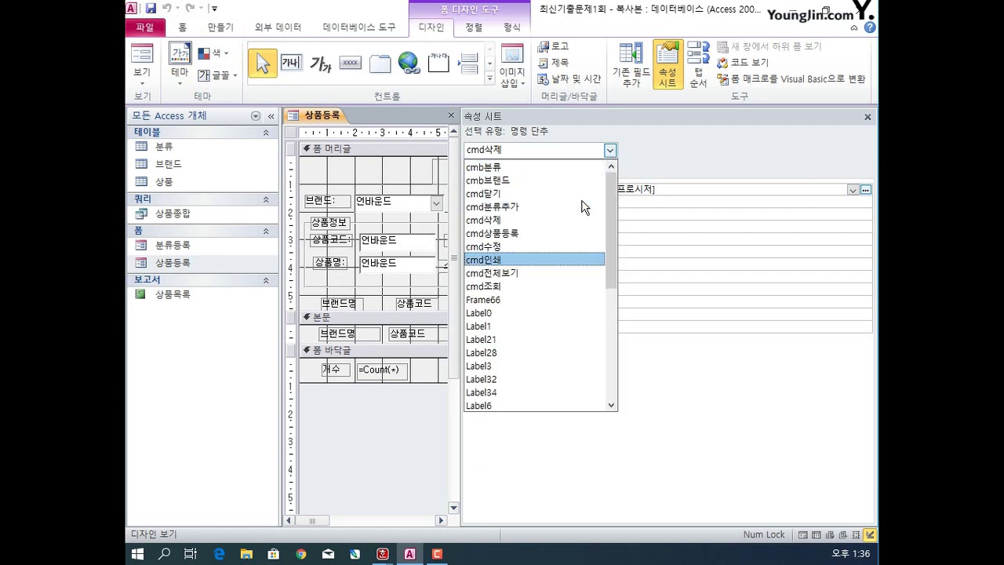
pyautogui.click(569, 207)
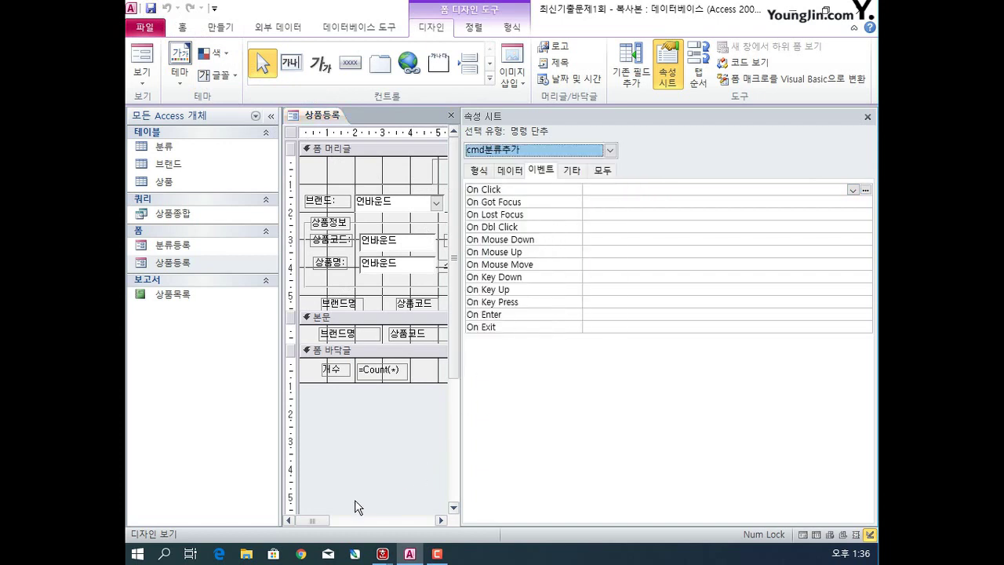
pyautogui.moveTo(310, 525); pyautogui.dragTo(376, 522)
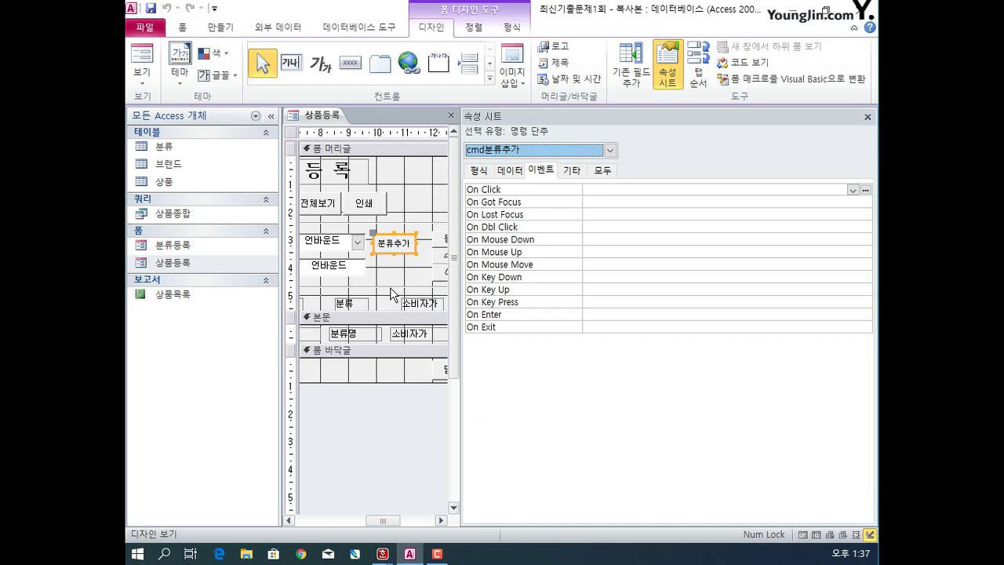
# - Create a macro with an OpenForm action that opens the 분류등록 form in 폼 view
pyautogui.click(218, 28)
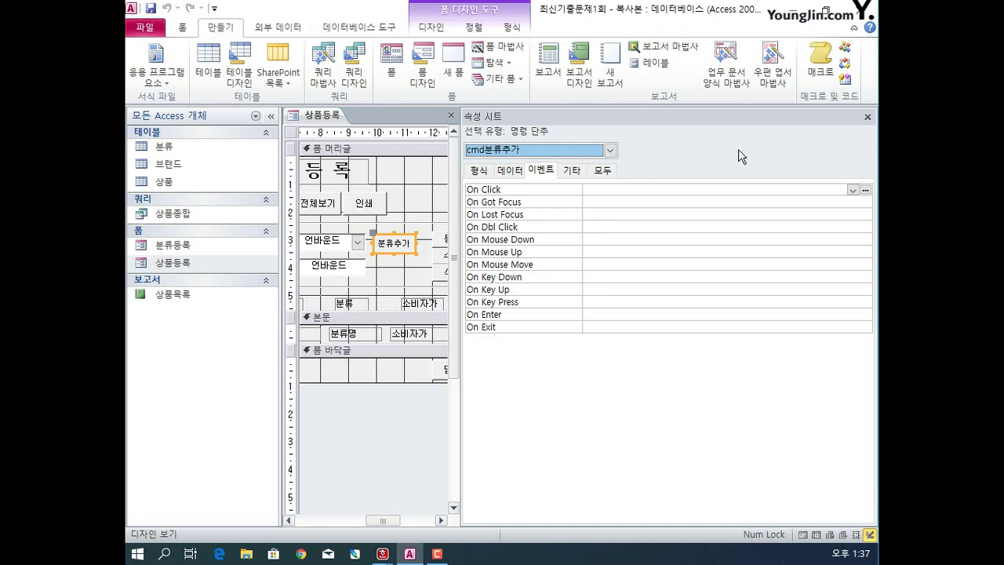
pyautogui.click(820, 63)
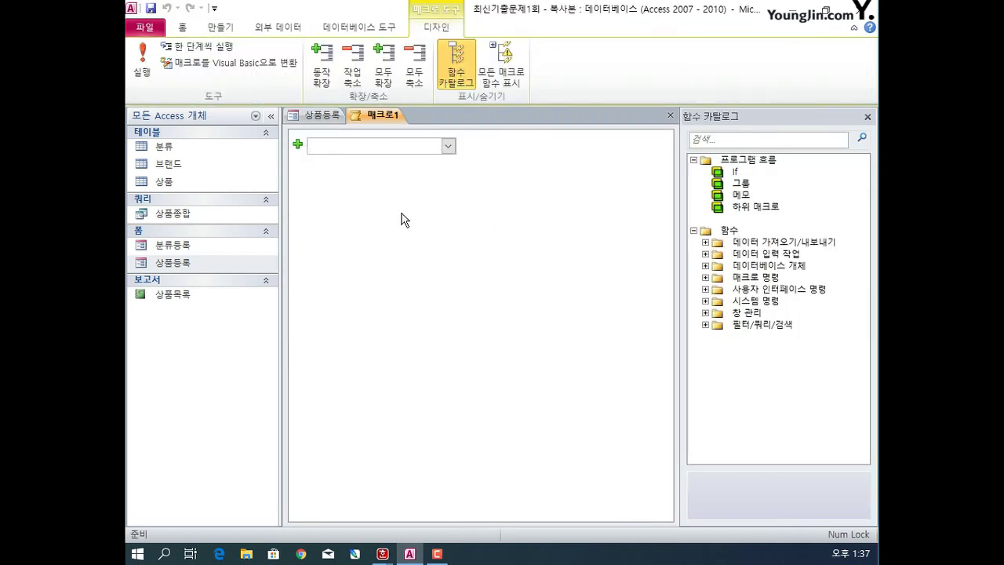
pyautogui.click(448, 147)
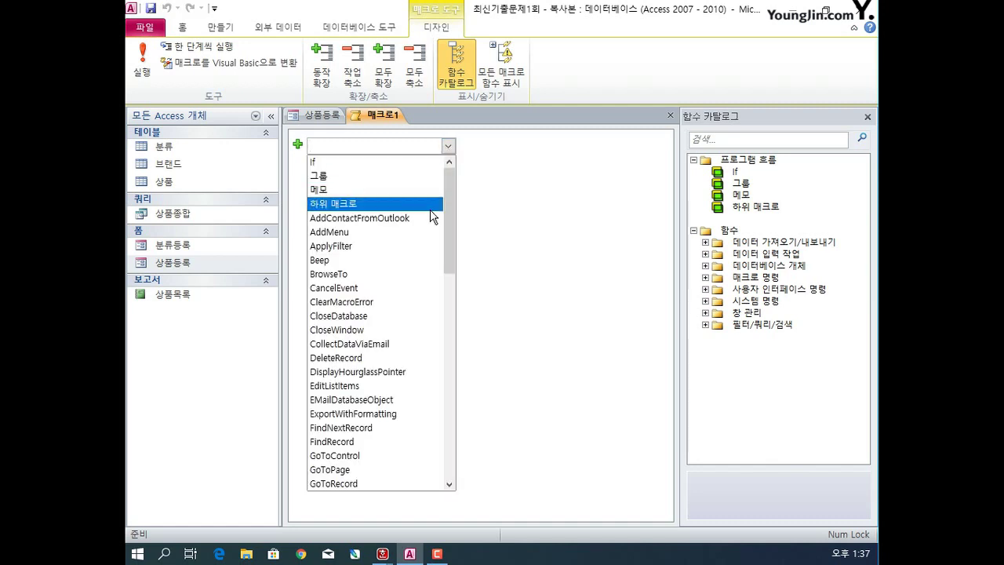
pyautogui.scroll(-2, 430, 216)
pyautogui.scroll(-1, 431, 219)
pyautogui.scroll(-2, 436, 222)
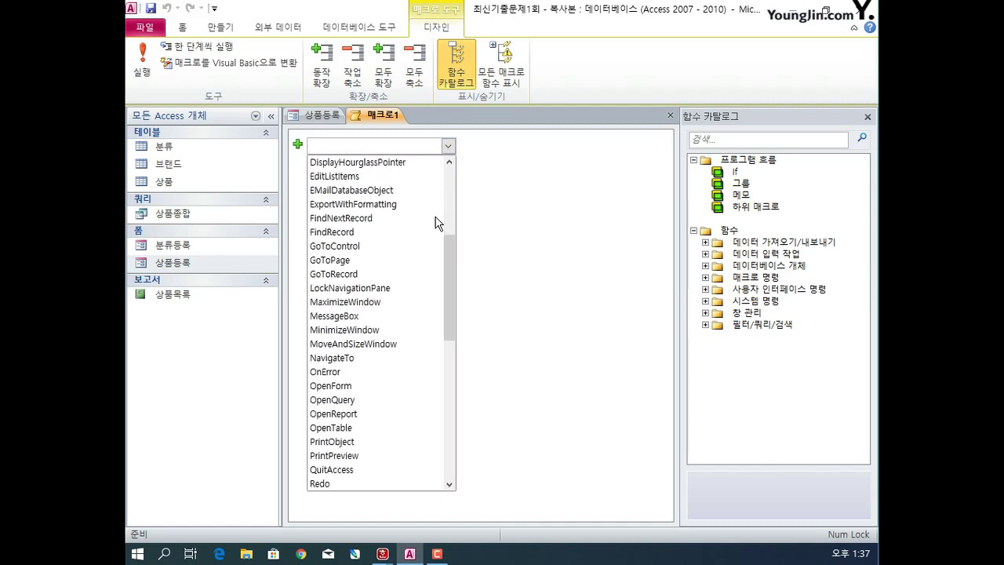
pyautogui.scroll(-2, 437, 222)
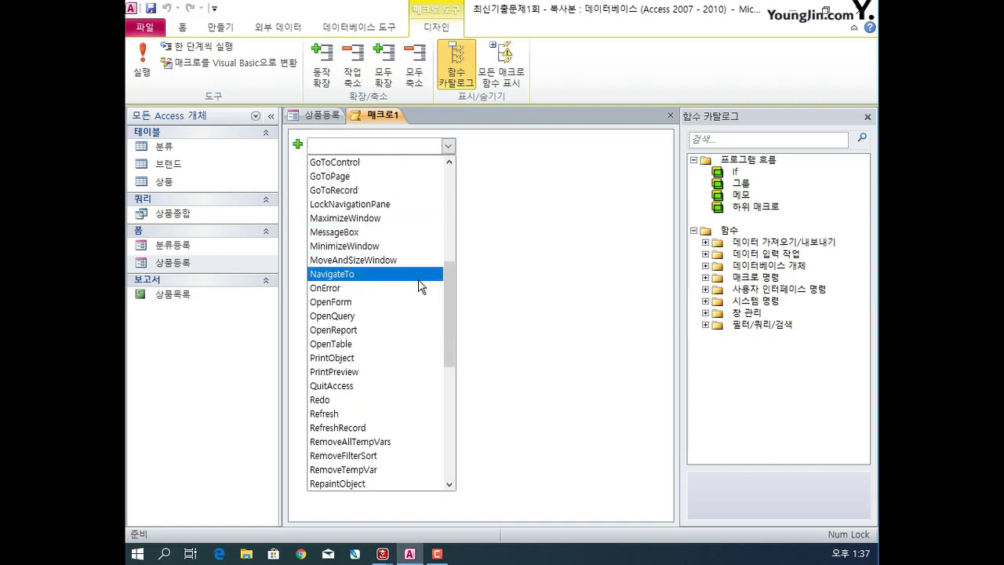
pyautogui.click(407, 301)
pyautogui.click(659, 160)
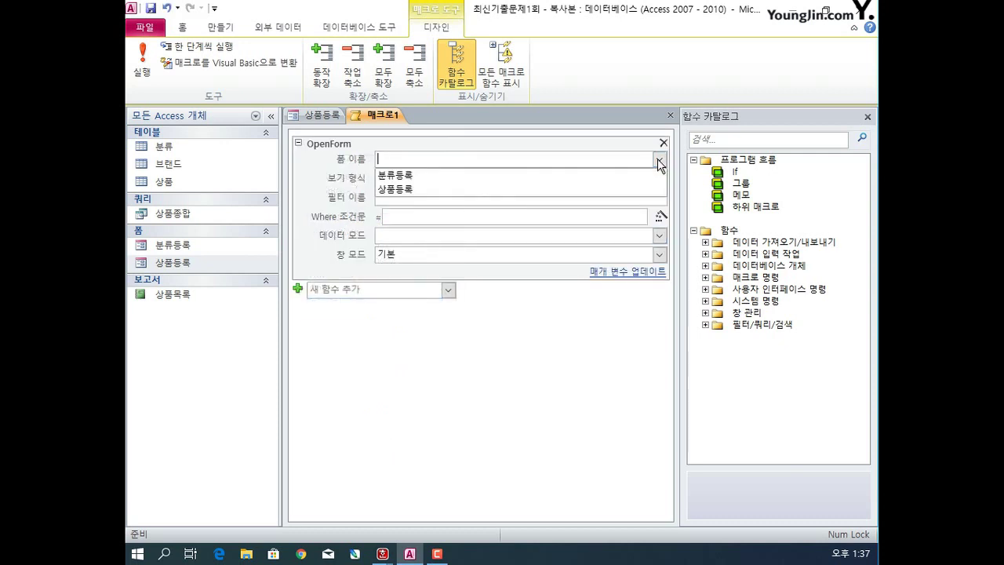
pyautogui.click(627, 176)
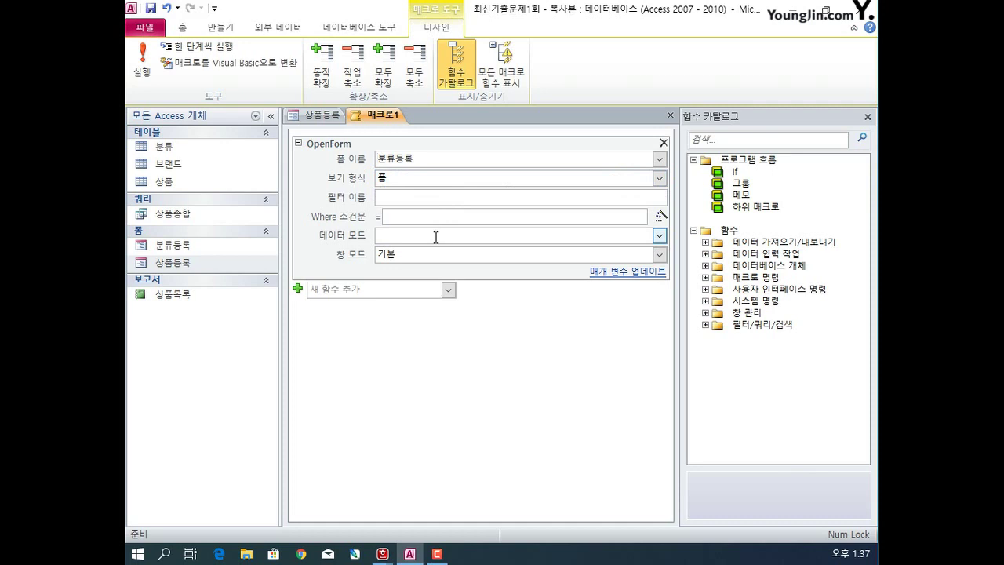
pyautogui.moveTo(436, 237)
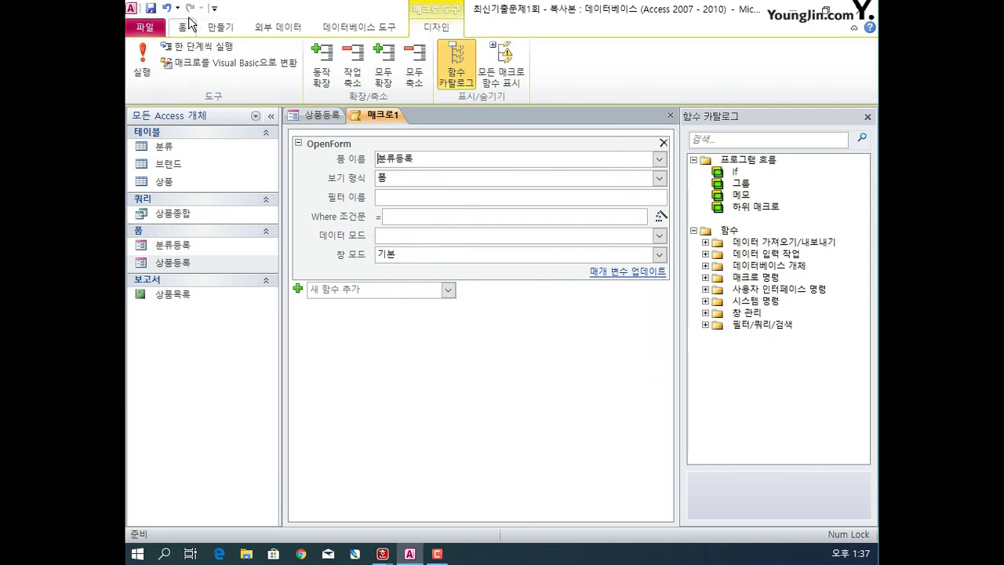
# - Close the macro and save it as Macro1
pyautogui.click(671, 116)
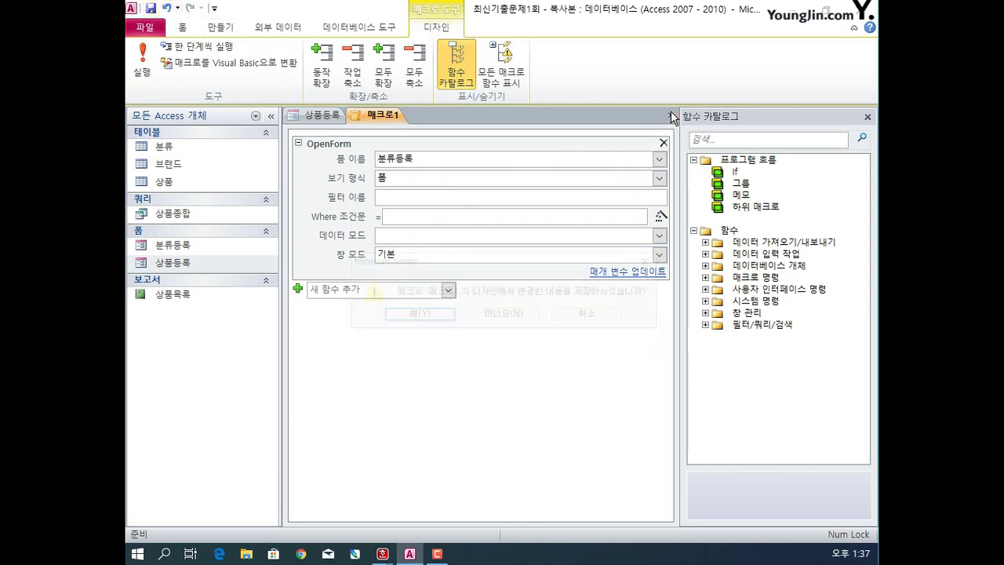
pyautogui.click(414, 314)
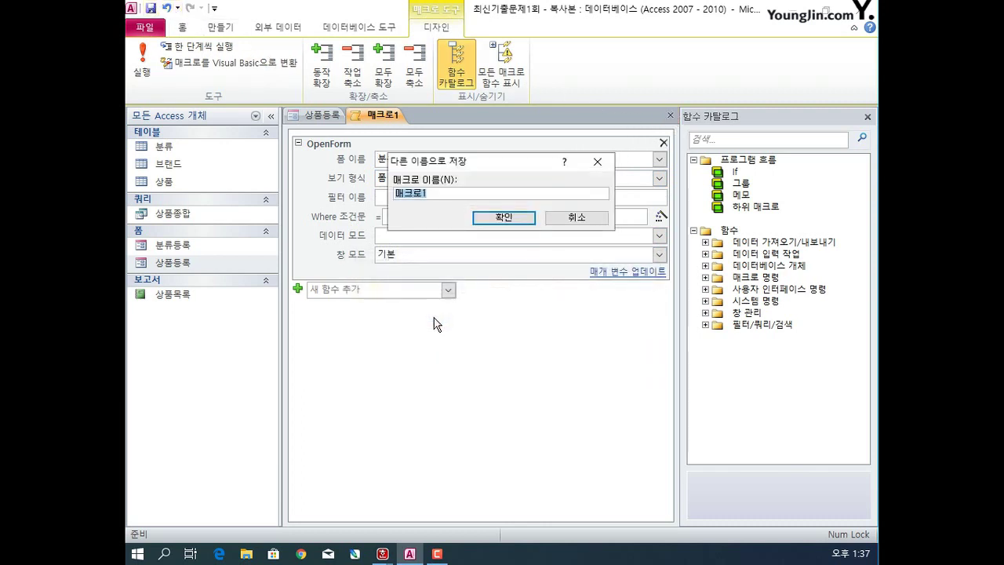
pyautogui.write('Macro1')
pyautogui.click(517, 217)
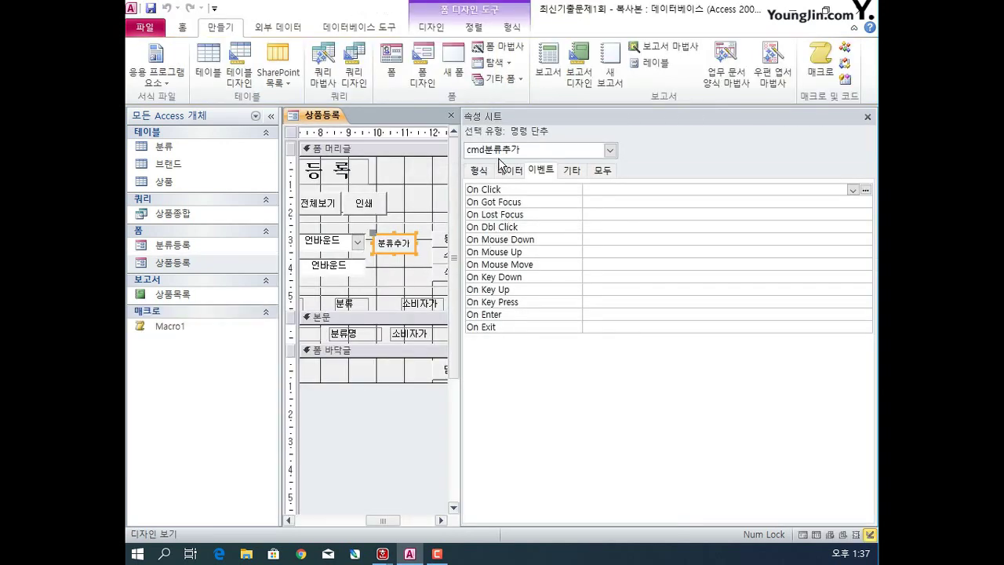
# - Assign Macro1 to the cmd분류추가 button's On Click event and close the 상품등록 form, saving its changes
pyautogui.click(853, 190)
pyautogui.click(674, 202)
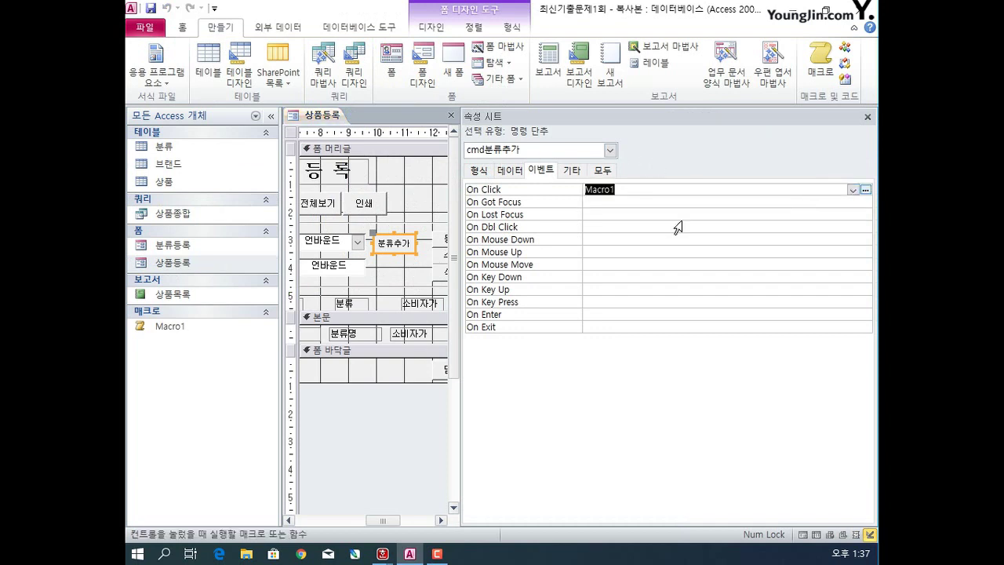
pyautogui.click(451, 115)
pyautogui.click(392, 314)
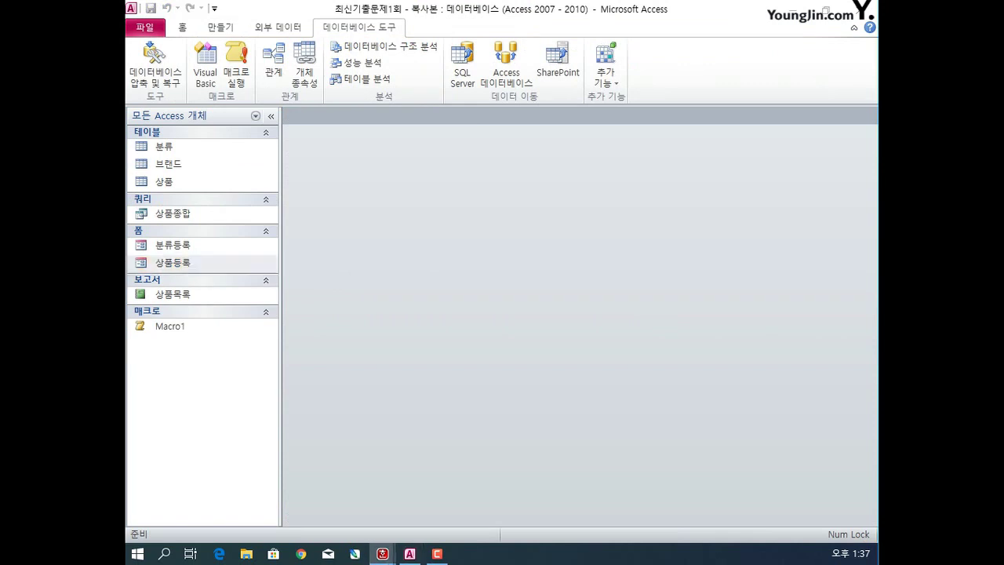
# - Open the 상품목록 report in Design view and widen its design area
pyautogui.rightClick(190, 299)
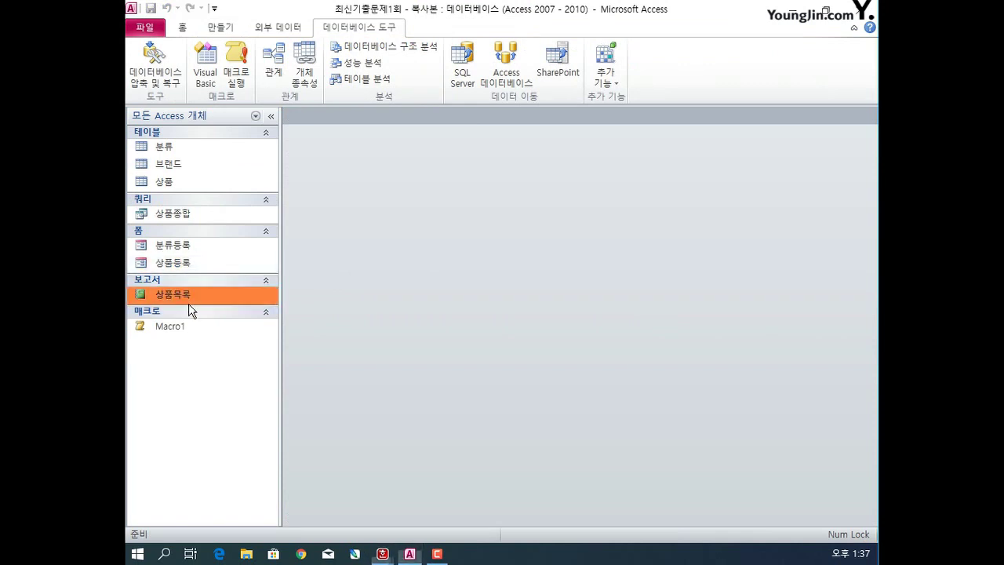
pyautogui.rightClick(166, 292)
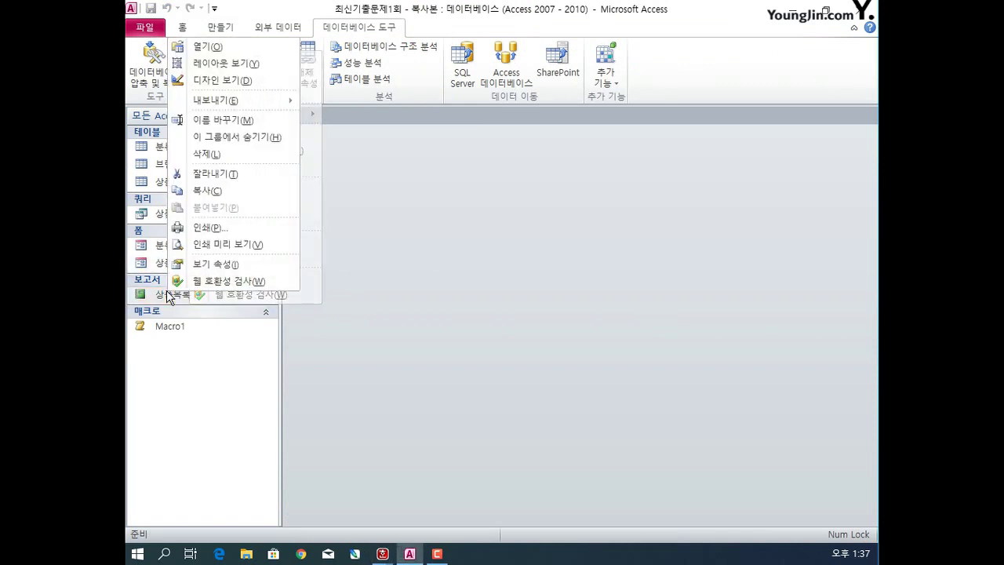
pyautogui.click(245, 82)
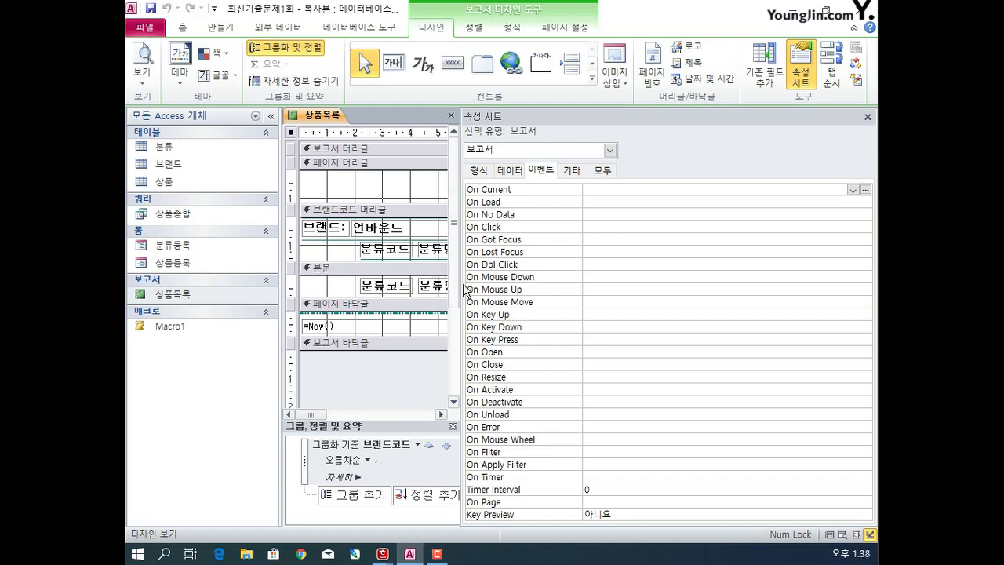
pyautogui.moveTo(463, 292); pyautogui.dragTo(605, 280)
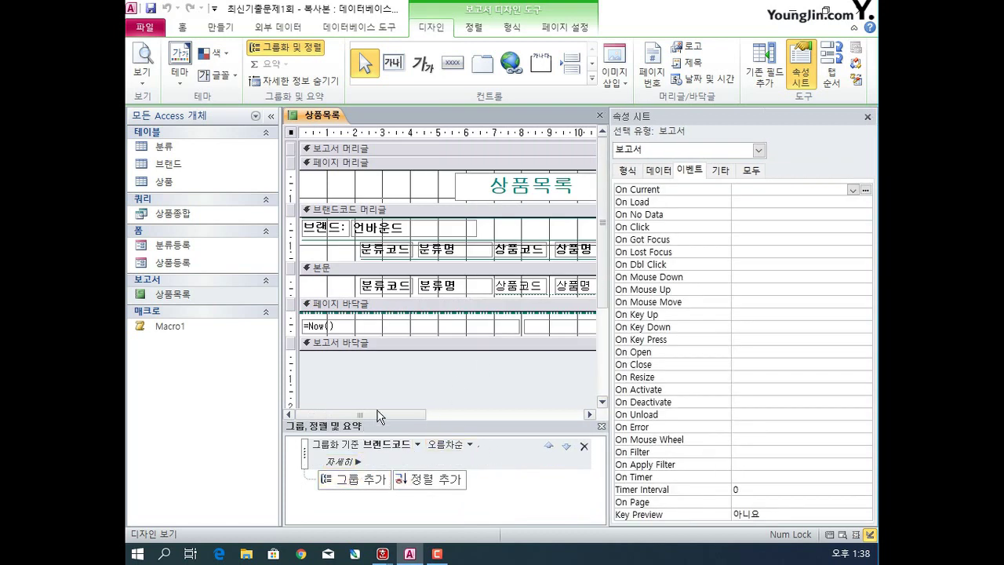
# - Add an ascending 분류코드 sort level below the 브랜드코드 group and show its footer section
pyautogui.click(441, 479)
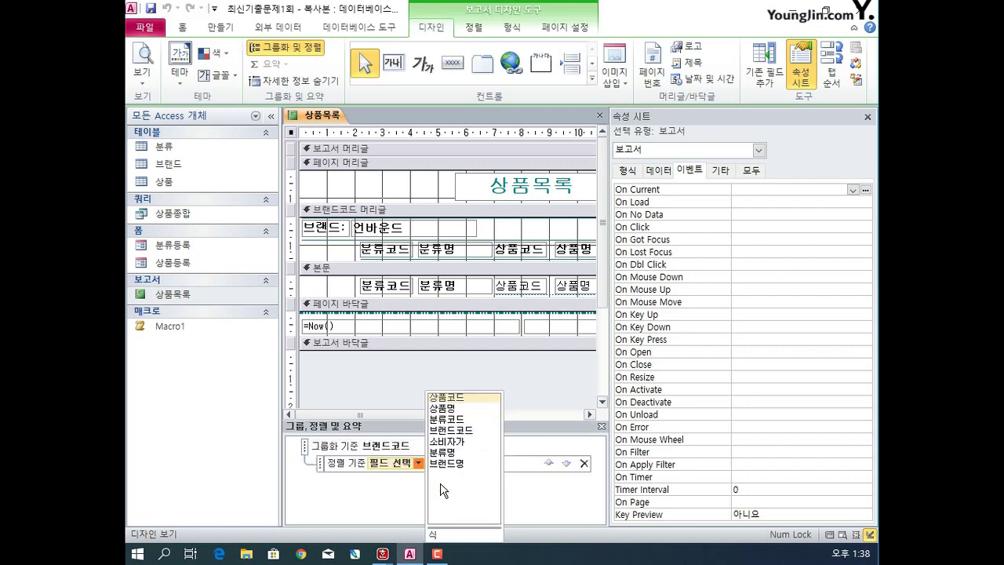
pyautogui.click(442, 418)
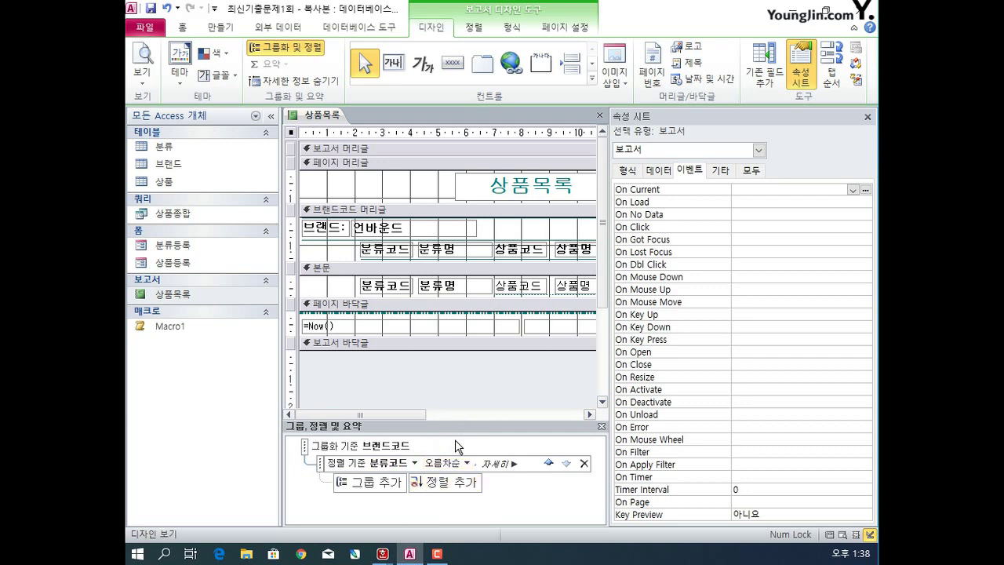
pyautogui.click(501, 464)
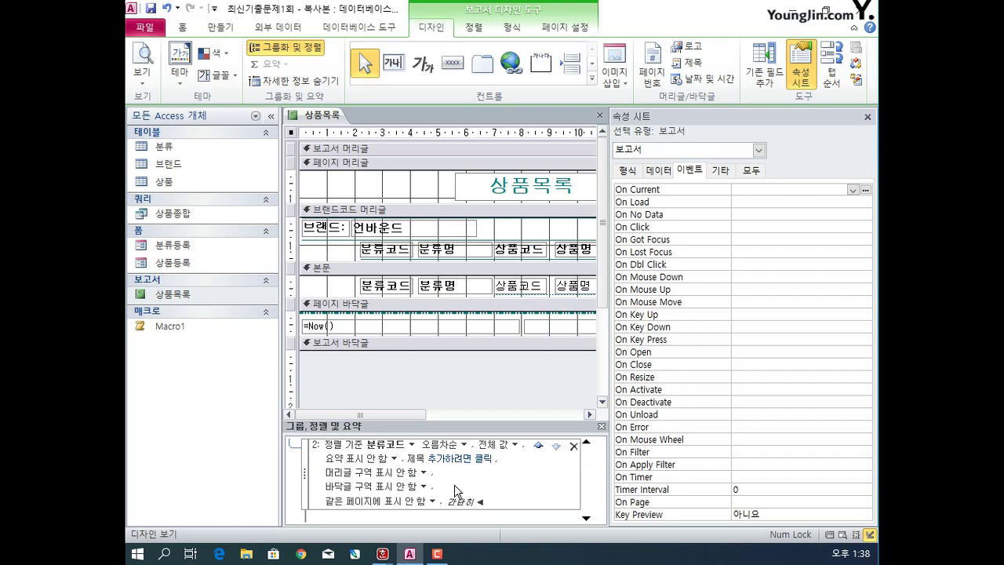
pyautogui.click(422, 488)
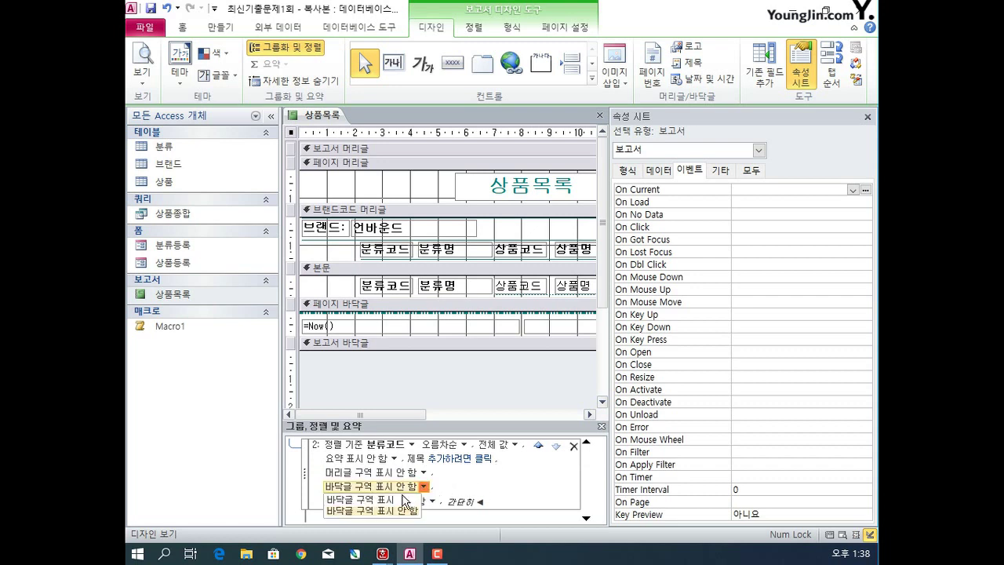
pyautogui.click(412, 500)
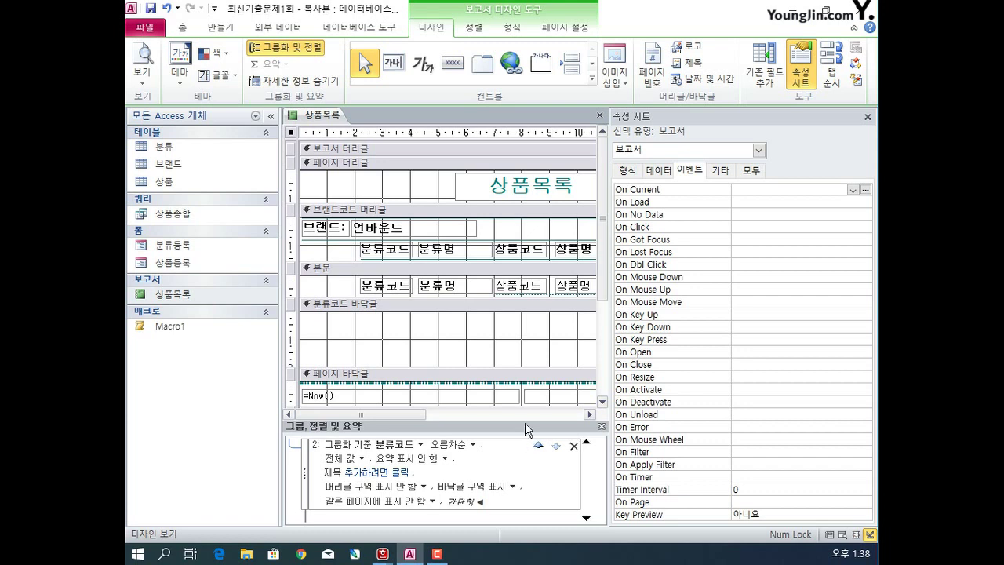
# - Set the 반복 실행 구역 property of the 브랜드코드 머리글 section to 예
pyautogui.click(419, 210)
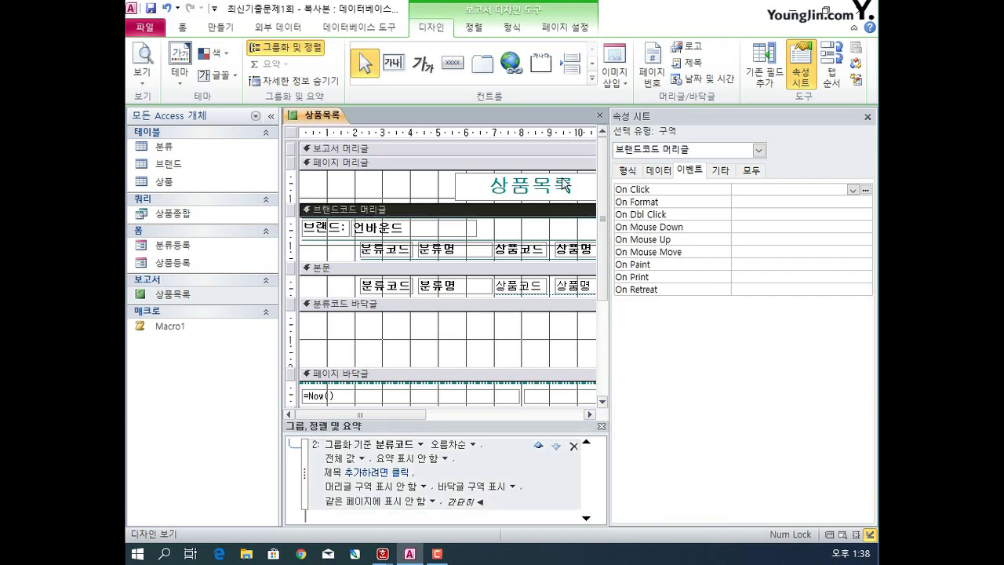
pyautogui.click(625, 170)
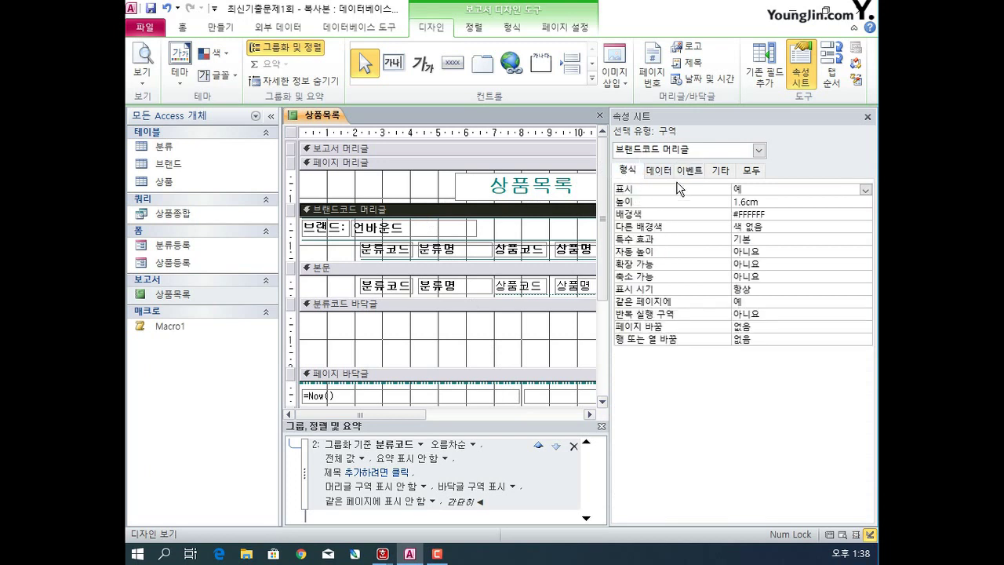
pyautogui.click(759, 173)
pyautogui.click(751, 315)
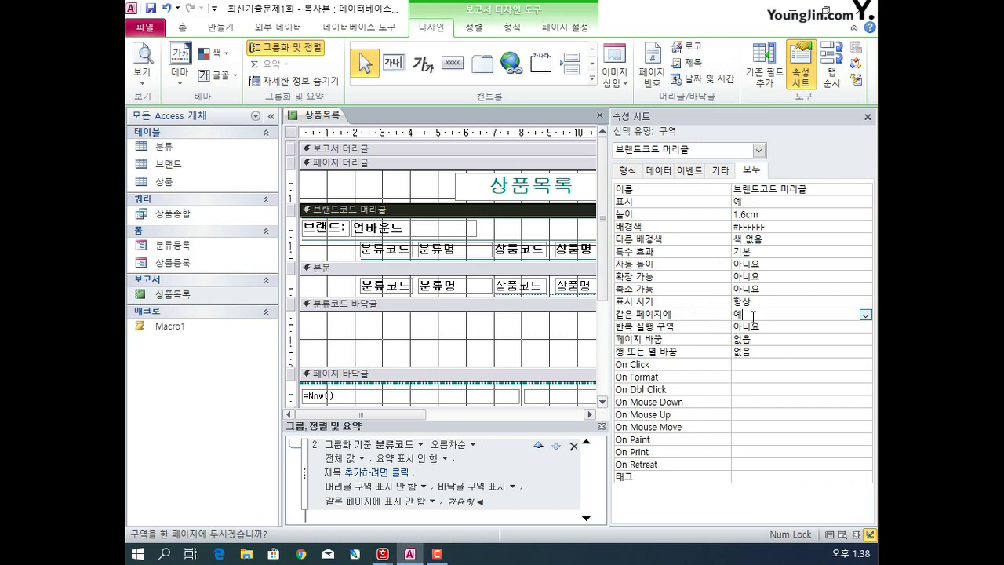
pyautogui.click(759, 327)
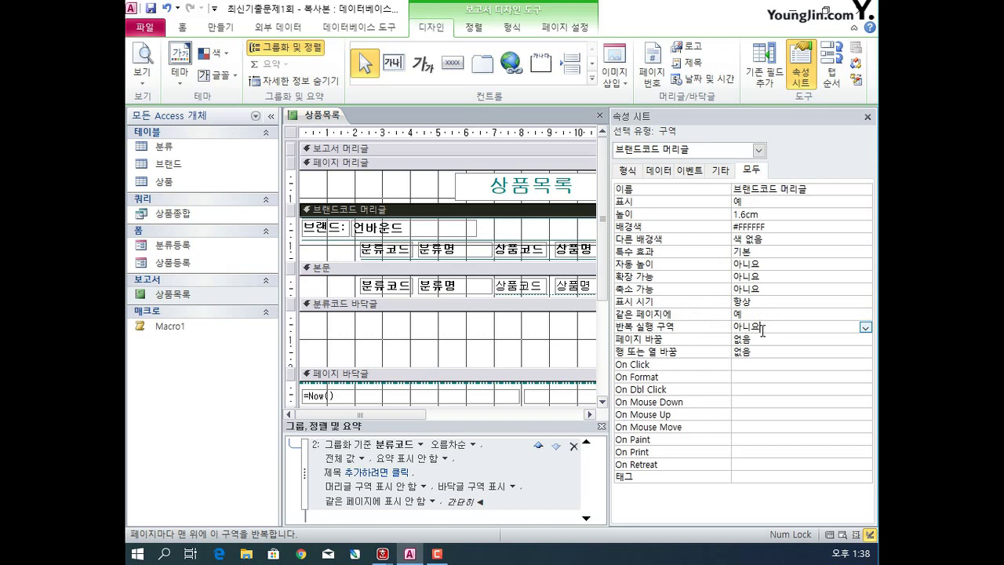
pyautogui.click(865, 330)
pyautogui.click(776, 338)
# - Examine the properties of txt브랜드 and the report's record source, and open the 상품종합 query to check its fields
pyautogui.moveTo(609, 259); pyautogui.dragTo(495, 235)
pyautogui.click(643, 151)
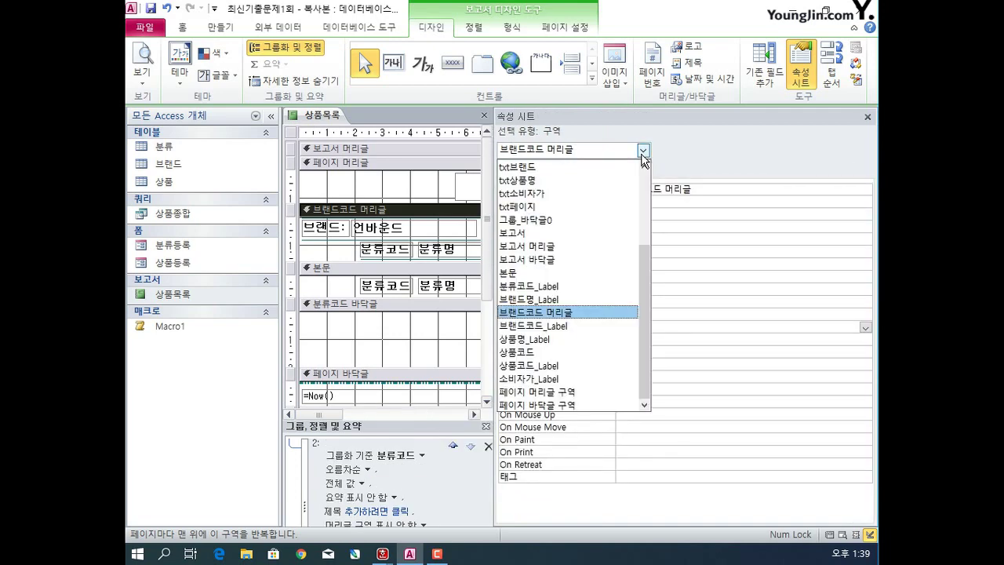
pyautogui.click(525, 167)
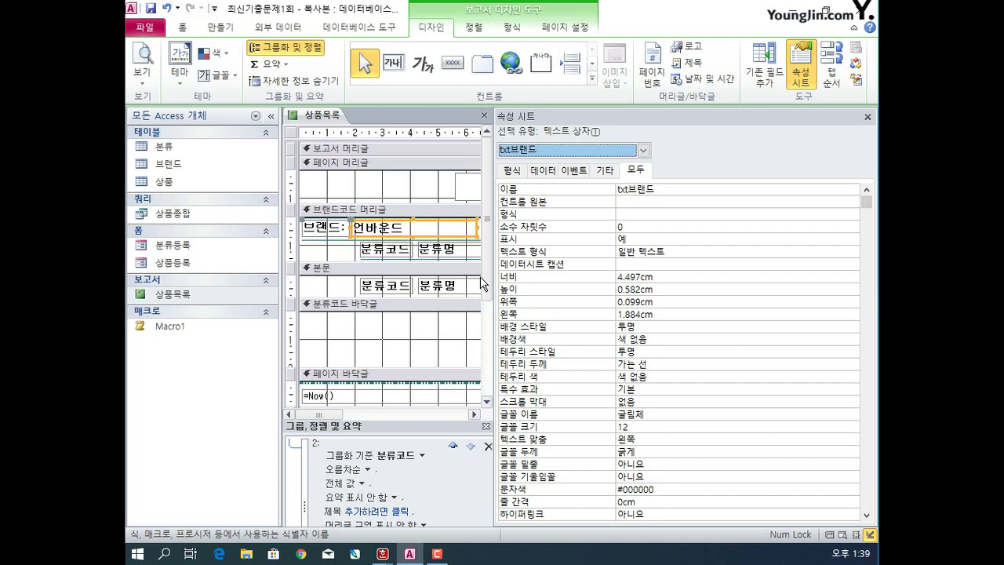
pyautogui.click(293, 133)
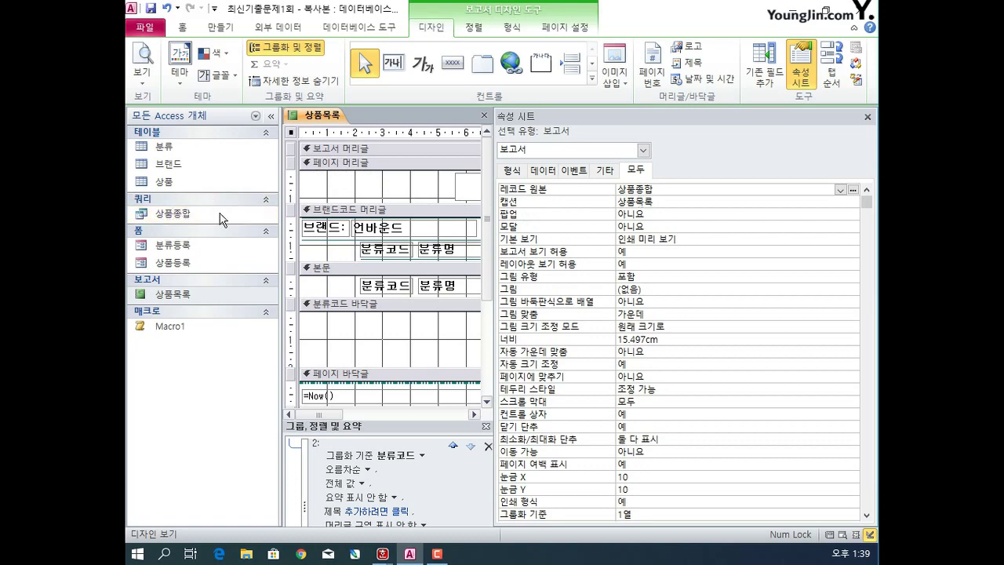
pyautogui.doubleClick(196, 216)
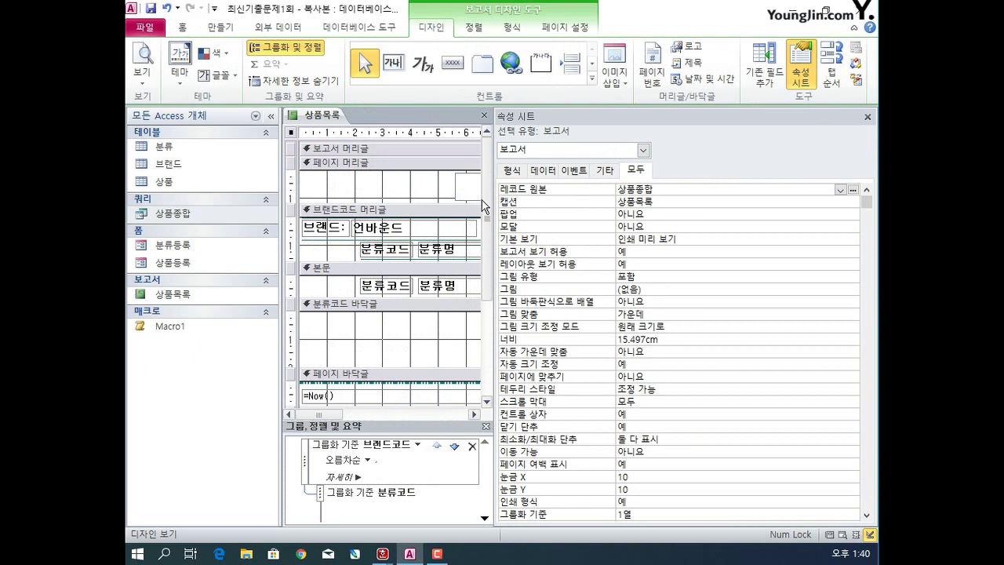
# - Set the control source of txt브랜드 to =[브랜드명] & "(" & [브랜드코드] & ")" and close the property sheet
pyautogui.click(641, 151)
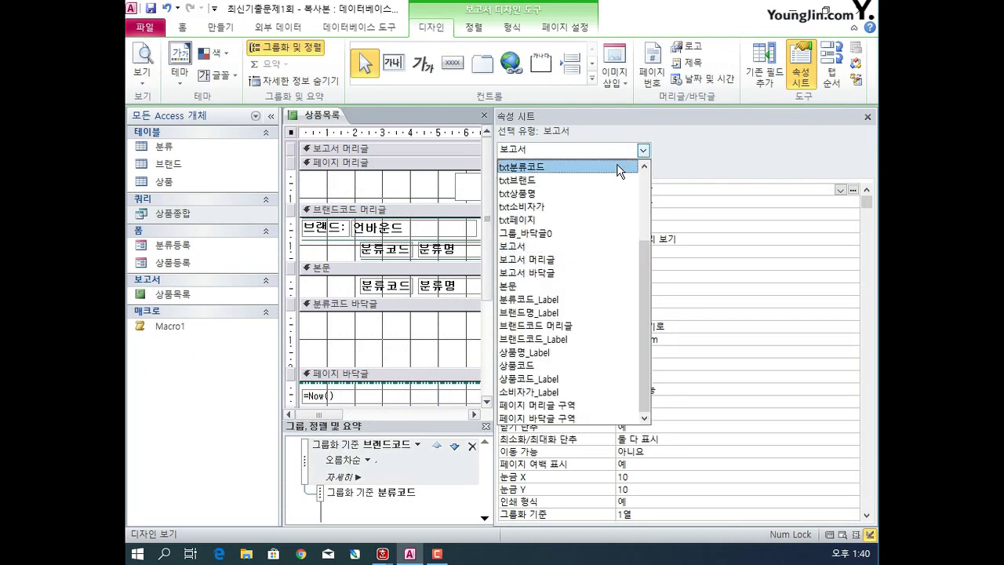
pyautogui.click(595, 177)
pyautogui.click(636, 202)
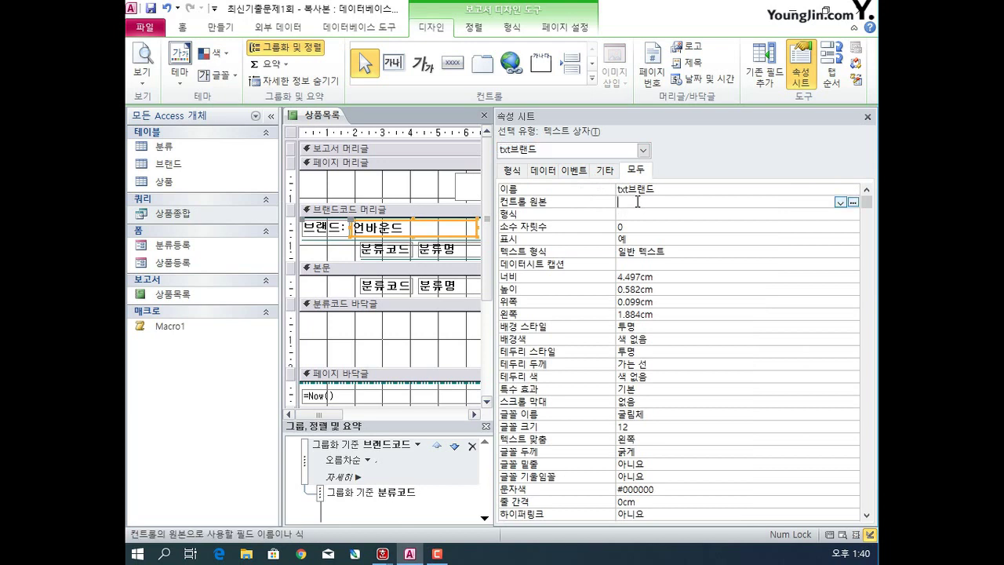
pyautogui.write('=')
pyautogui.write('[q')
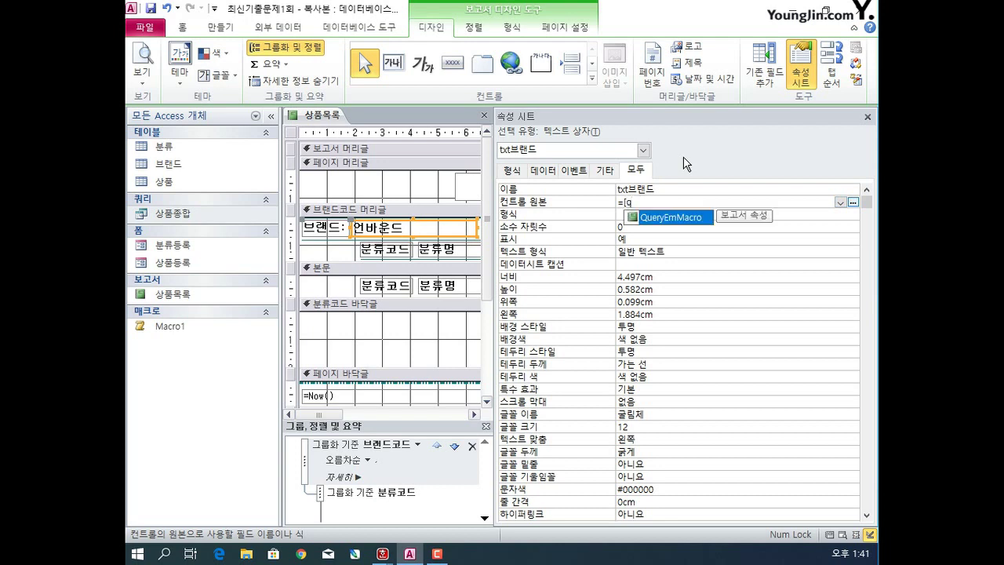
pyautogui.press('BackSpace')
pyautogui.write('브랜')
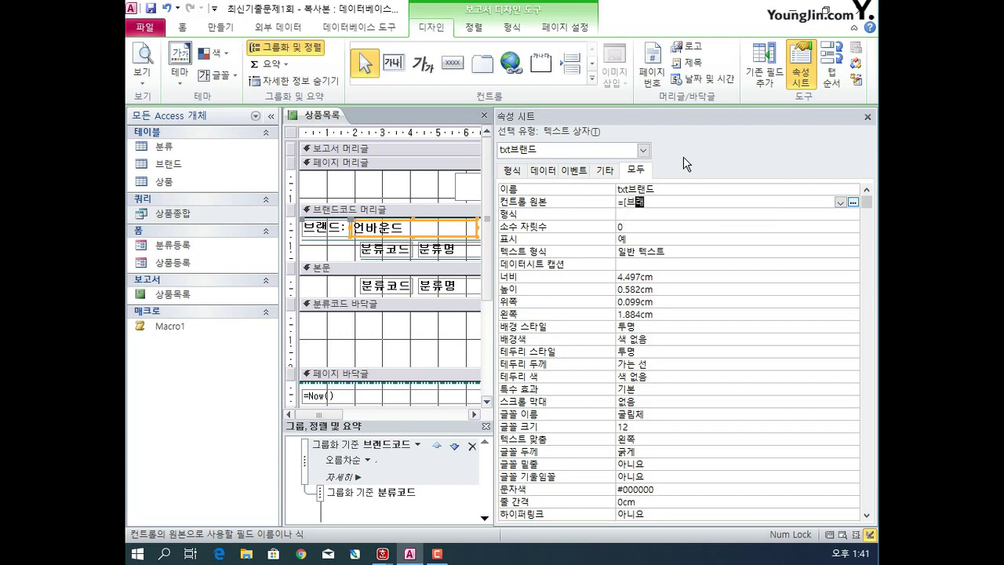
pyautogui.write('드명')
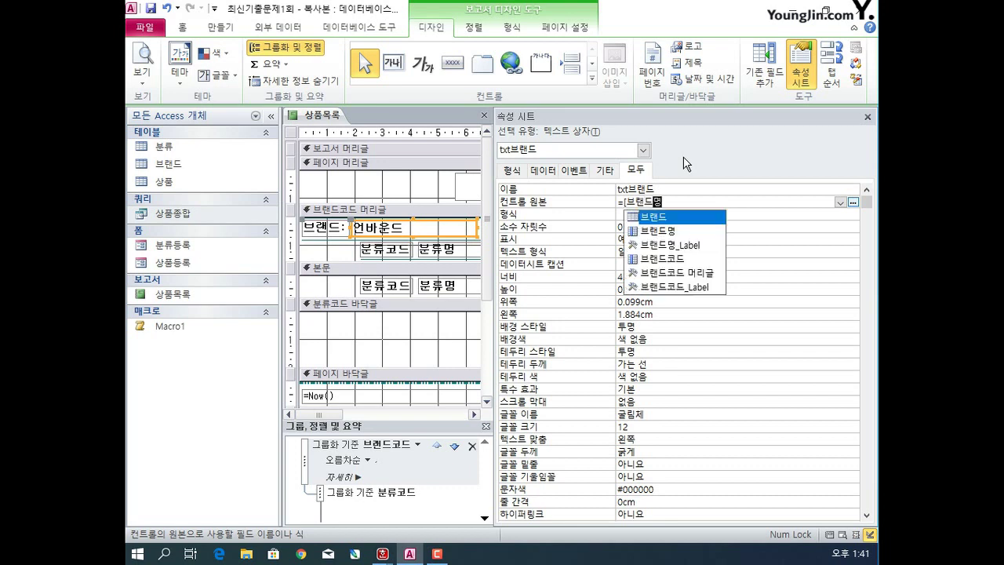
pyautogui.write(']')
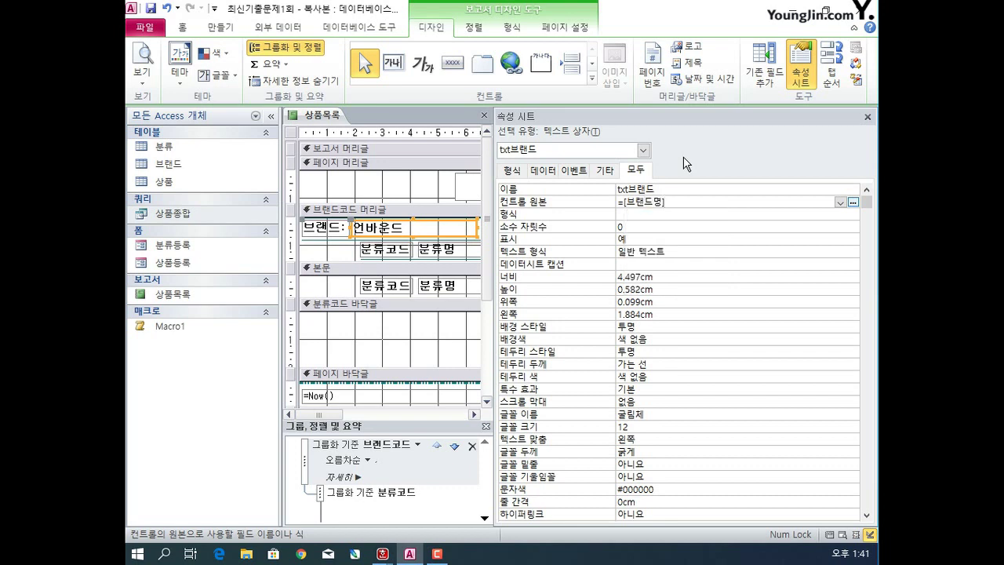
pyautogui.write('& "(" & [브랜드코드')
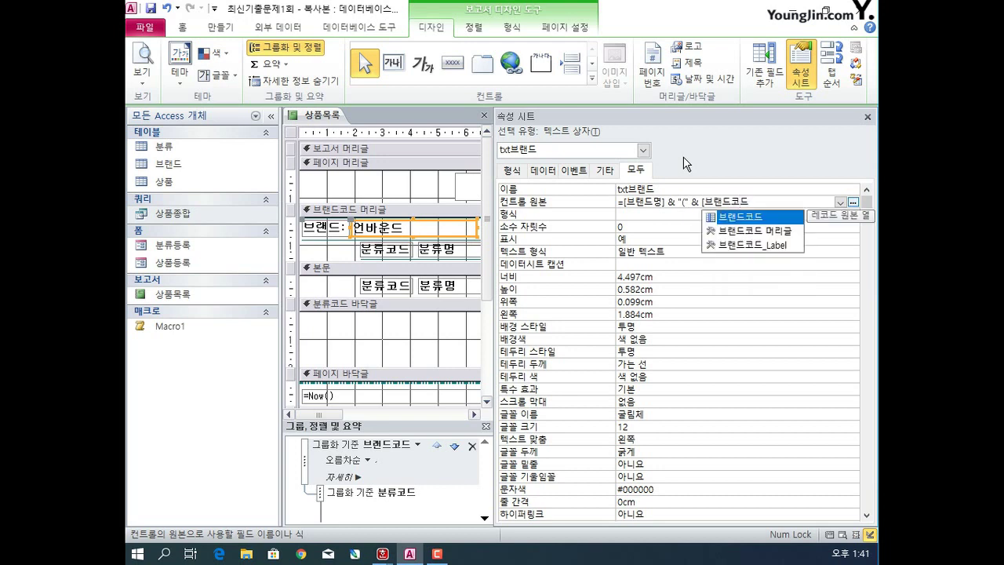
pyautogui.write(']')
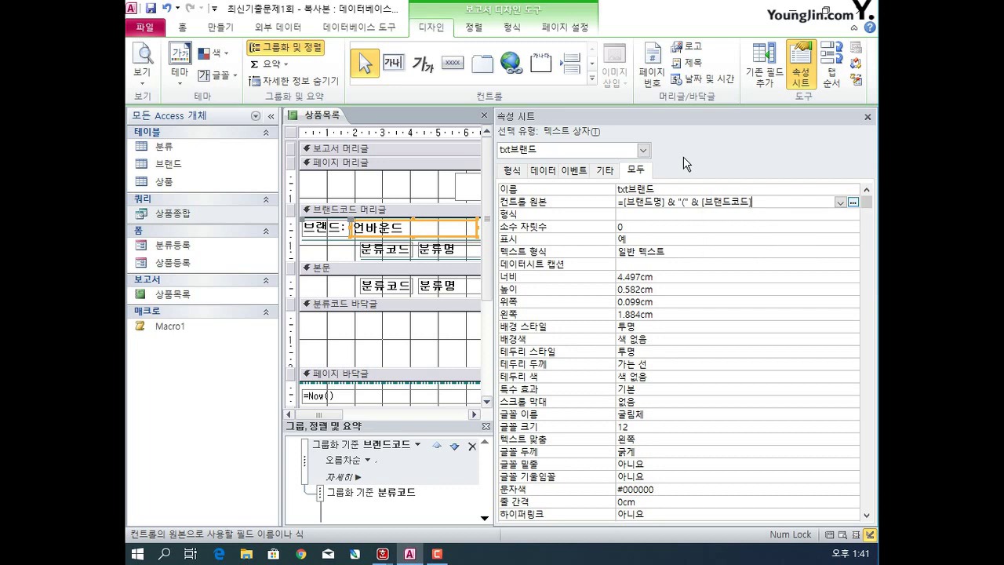
pyautogui.write(' & ")')
pyautogui.click(867, 117)
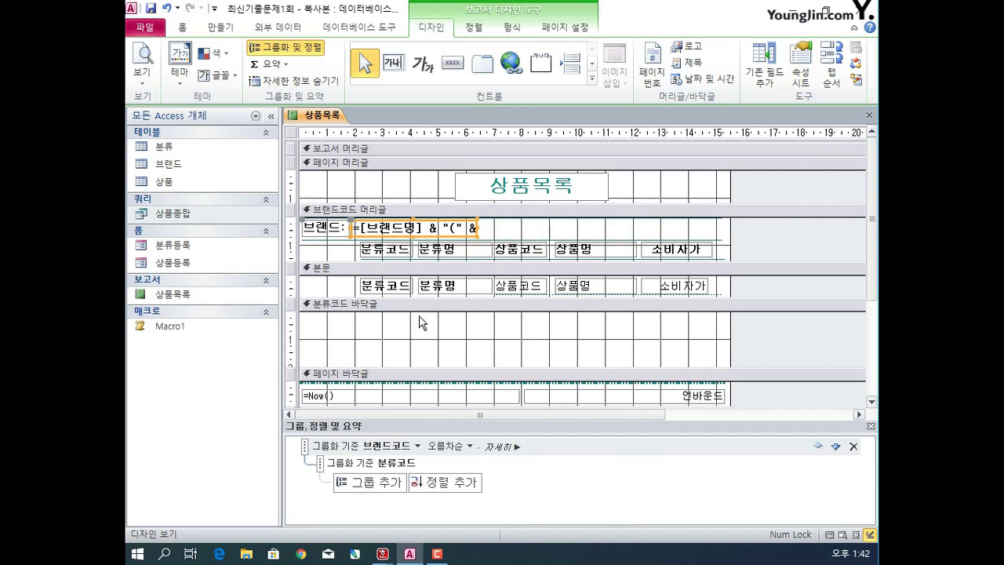
# - Place a text box about 3 cm wide in the 분류코드 바닥글 section, apart from its label
pyautogui.click(393, 65)
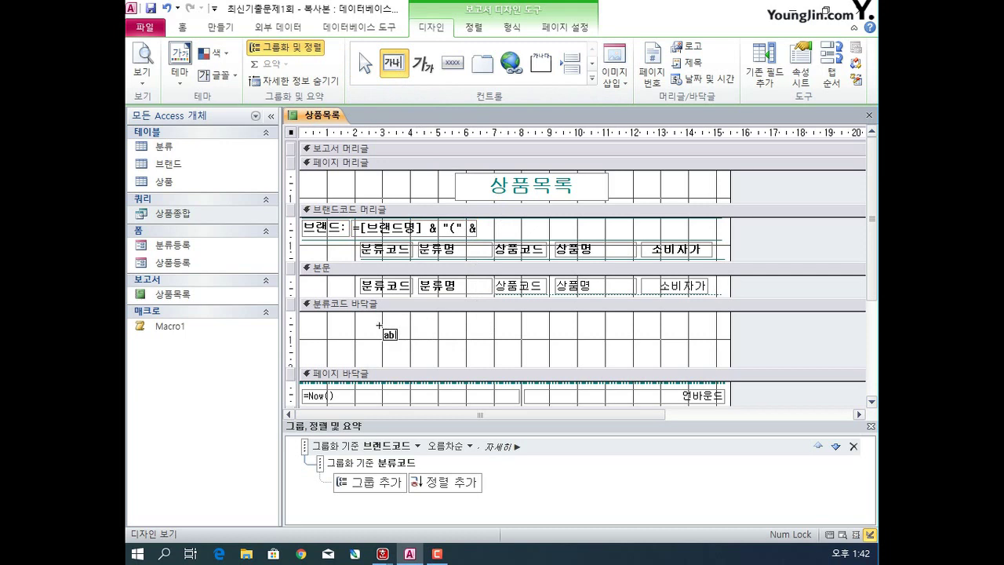
pyautogui.moveTo(380, 325)
pyautogui.mouseDown()
pyautogui.moveTo(588, 357)
pyautogui.moveTo(381, 332)
pyautogui.mouseUp()
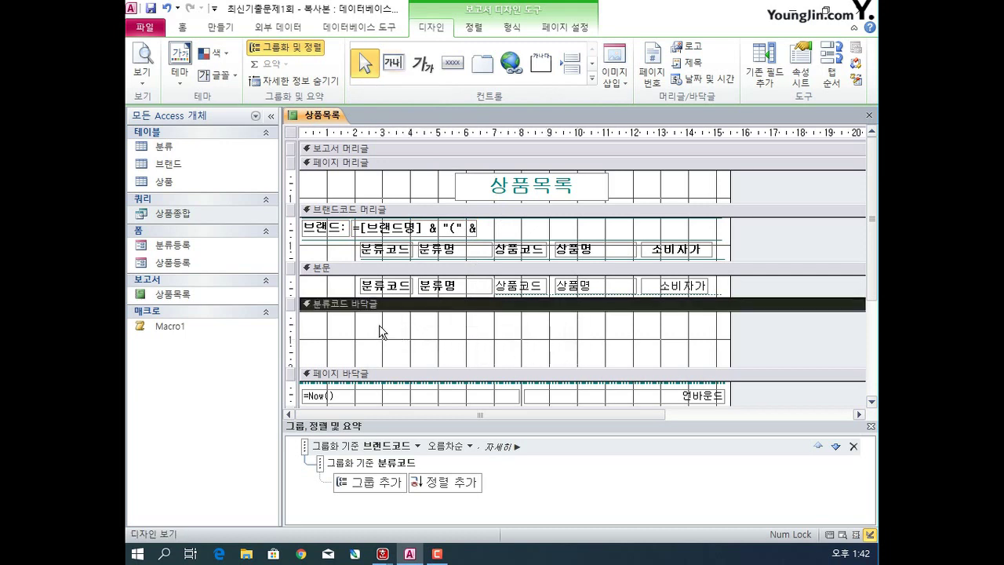
pyautogui.click(393, 63)
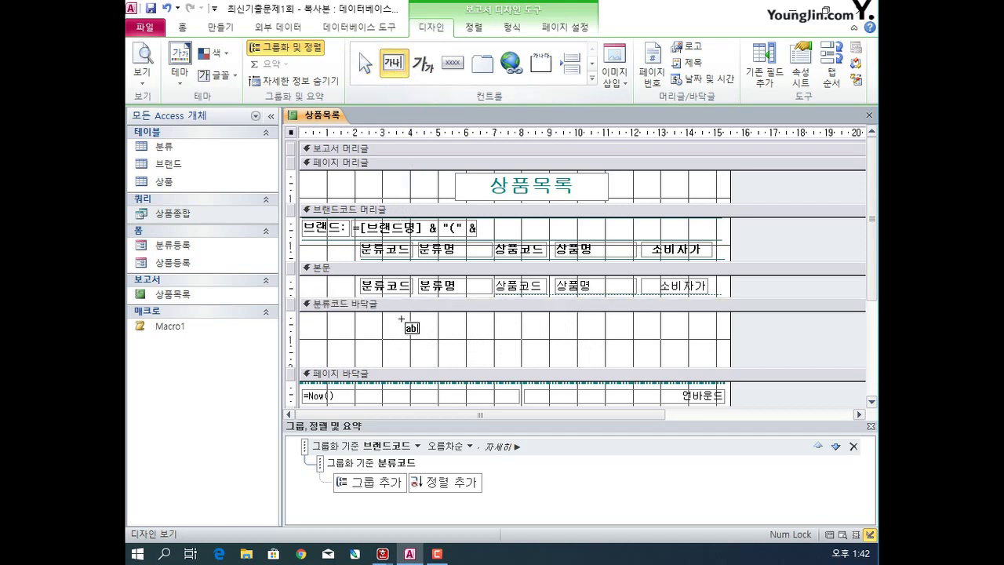
pyautogui.click(360, 329)
pyautogui.moveTo(436, 333); pyautogui.dragTo(530, 329)
# - Change the label of the new text box in the 분류코드 바닥글 section to "총점:"
pyautogui.click(421, 335)
pyautogui.doubleClick(424, 333)
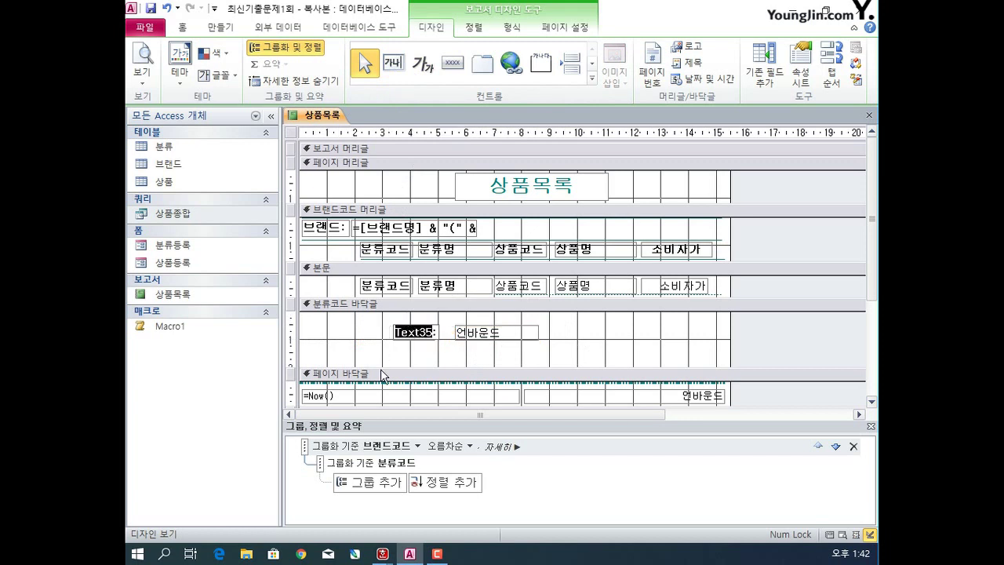
pyautogui.write('총점:')
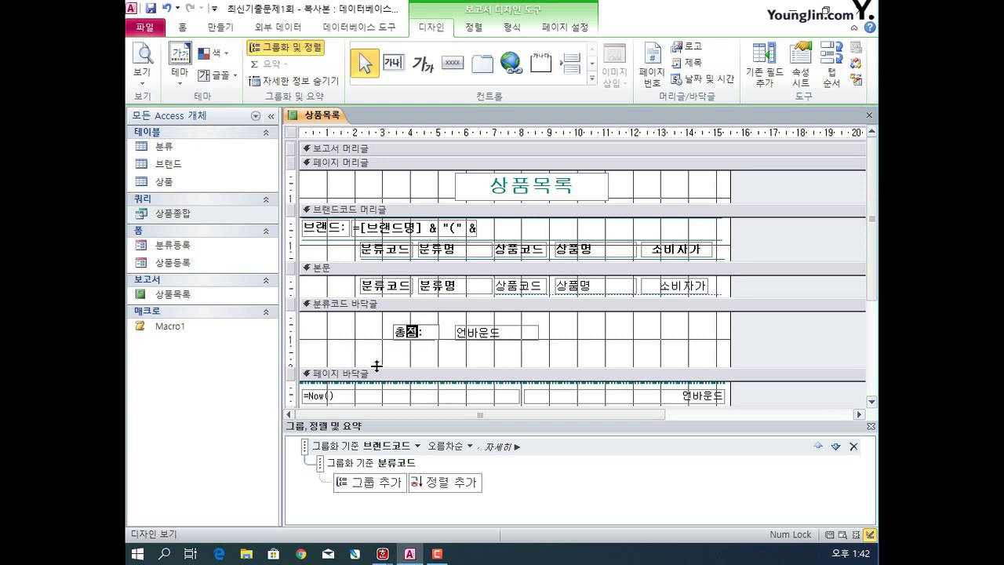
pyautogui.click(515, 360)
# - Set the control source of the new text box in the 분류코드 바닥글 to =Count(*) and name it txt상품수
pyautogui.click(508, 336)
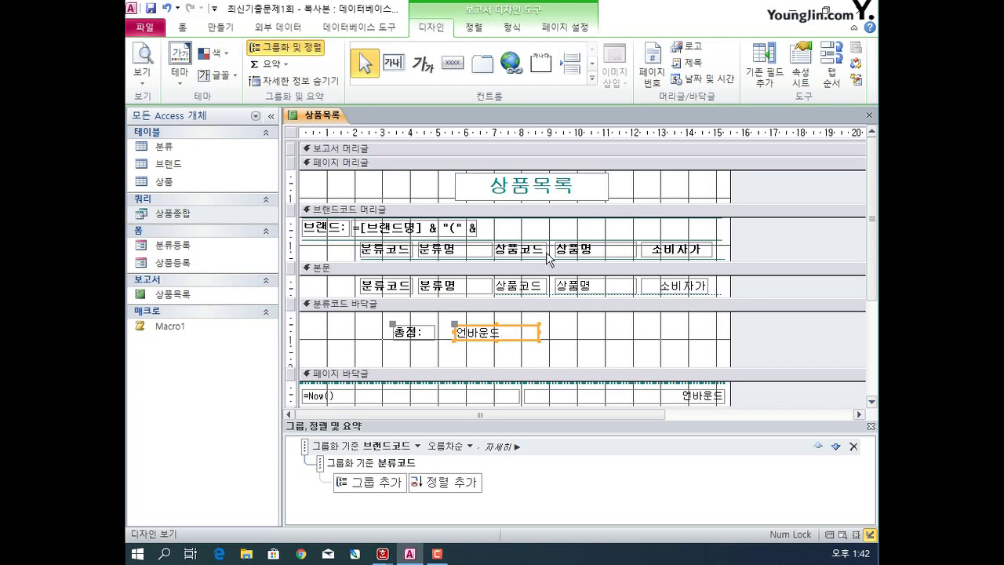
pyautogui.click(800, 70)
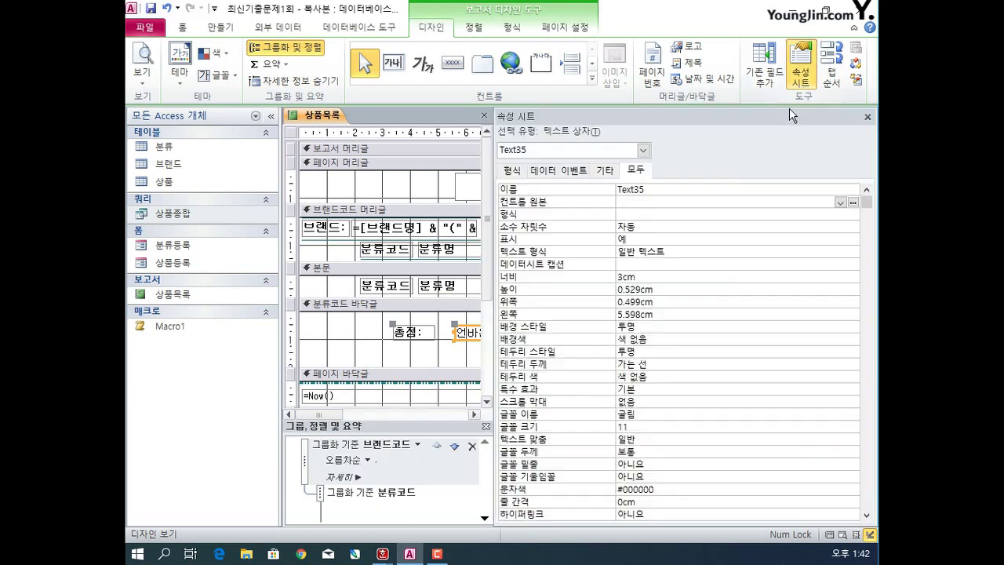
pyautogui.click(643, 200)
pyautogui.write('=count')
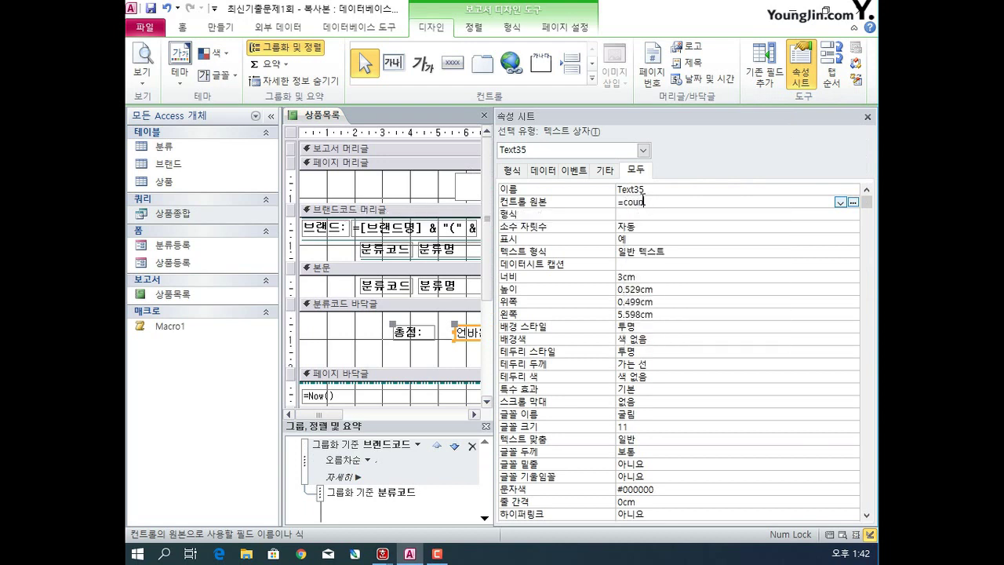
pyautogui.write('(*)')
pyautogui.click(662, 189)
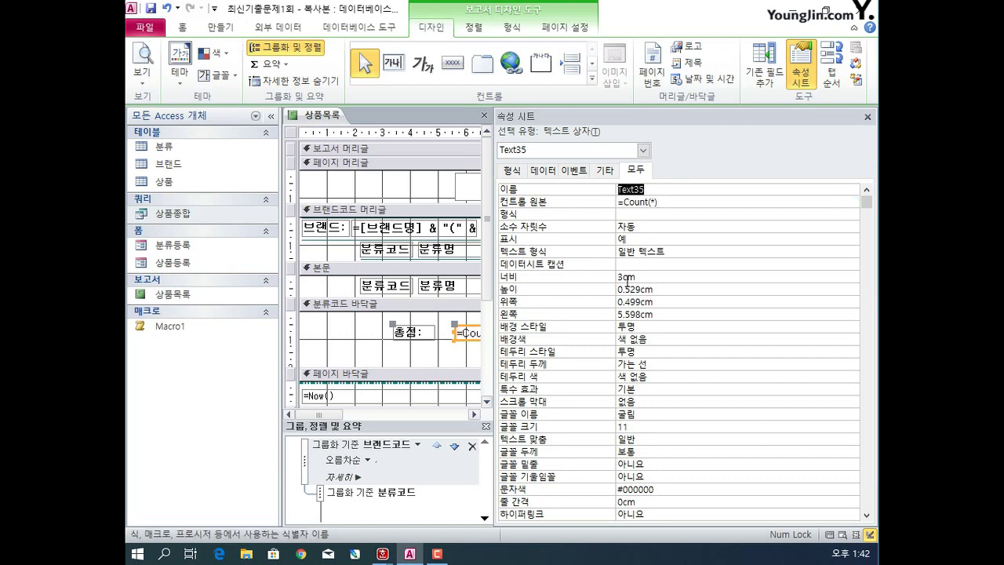
pyautogui.write('txt스품수')
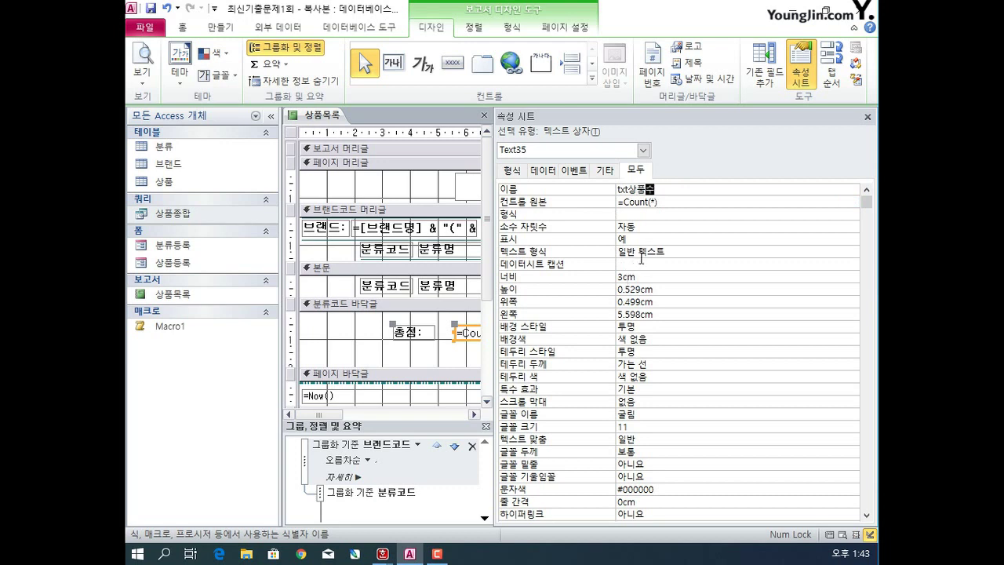
pyautogui.click(867, 117)
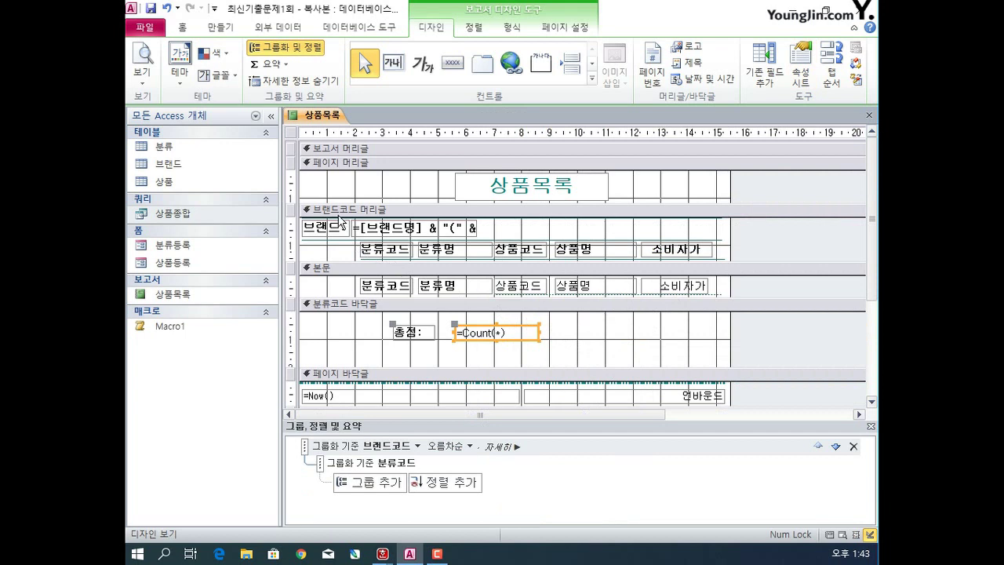
# - Move the dotted line from the 본문 section into the 분류코드 바닥글 section, below the count text box
pyautogui.click(551, 293)
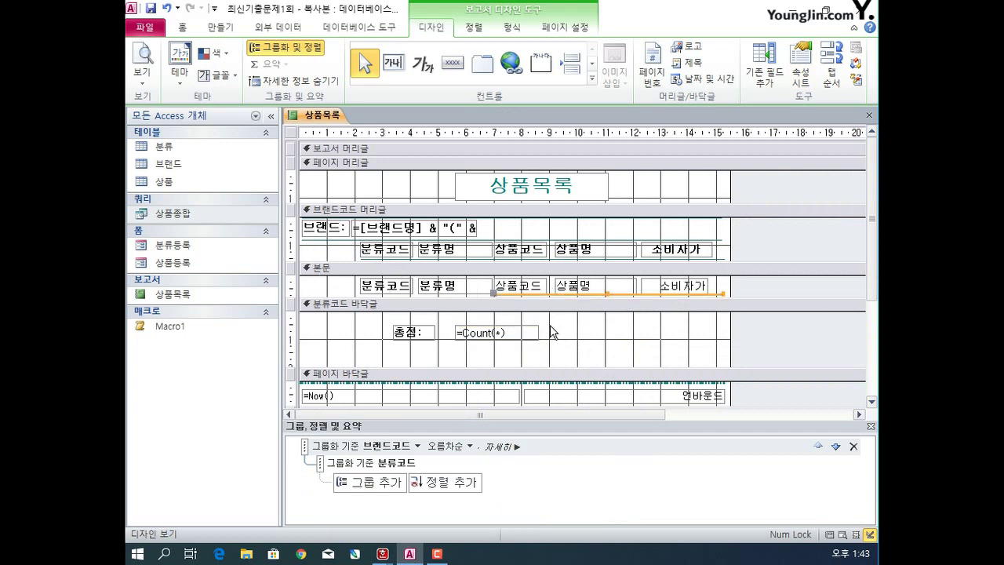
pyautogui.hotkey('ctrl', 'x')
pyautogui.click(561, 347)
pyautogui.hotkey('ctrl', 'v')
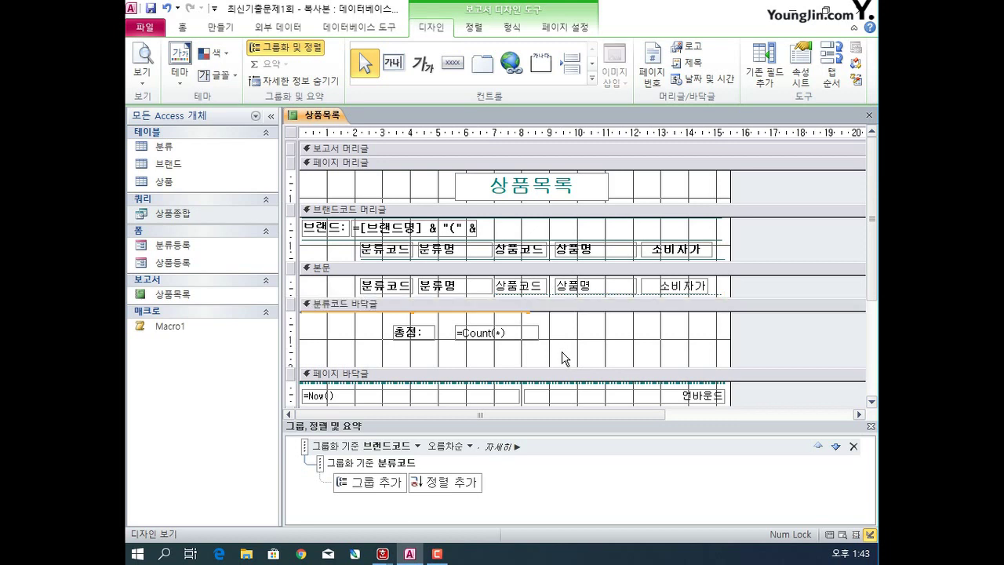
pyautogui.click(493, 313)
pyautogui.moveTo(521, 329); pyautogui.dragTo(646, 353)
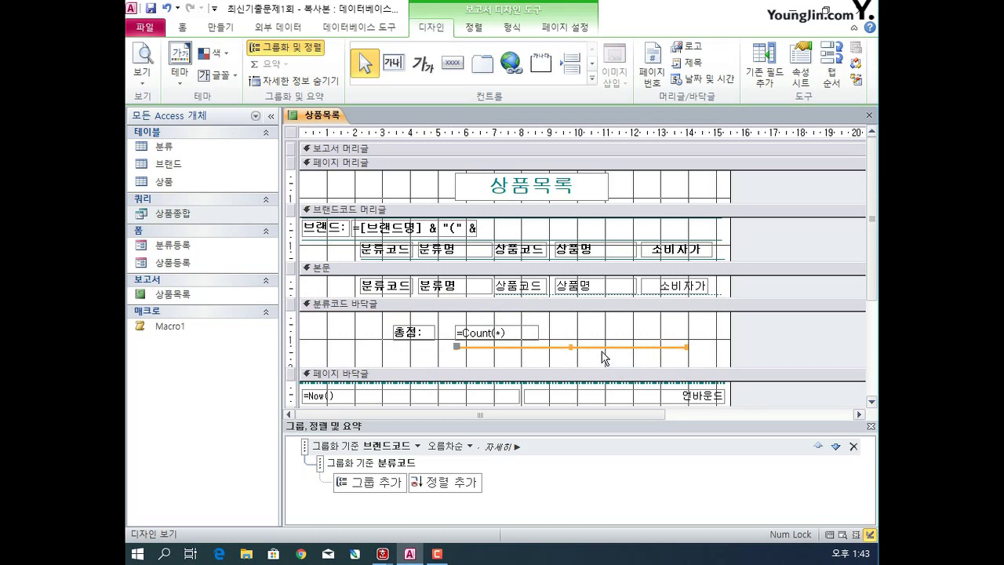
# - Rename the dotted line in the 분류코드 바닥글 as Line22 and close its property sheet
pyautogui.click(800, 71)
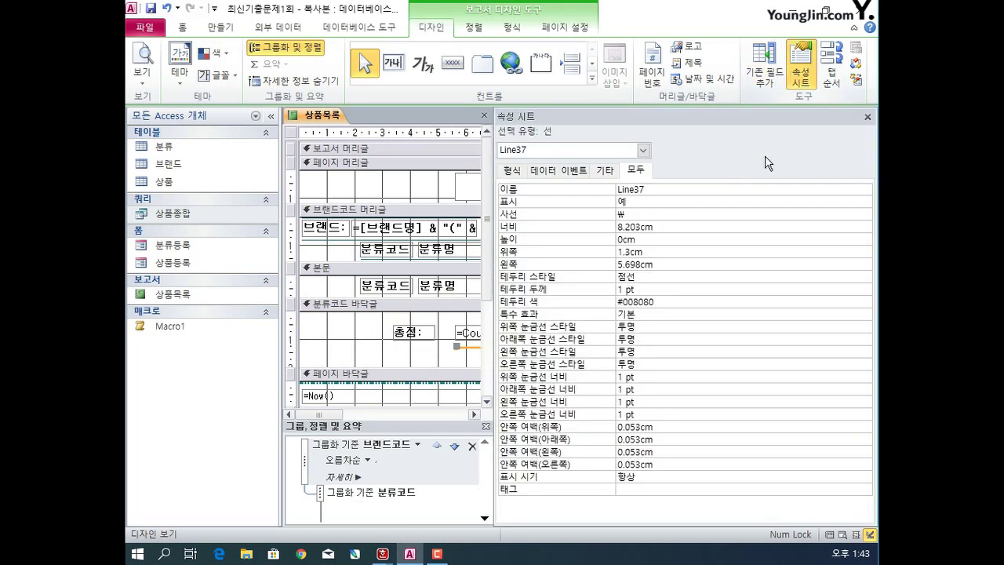
pyautogui.click(645, 189)
pyautogui.moveTo(645, 189); pyautogui.dragTo(635, 189)
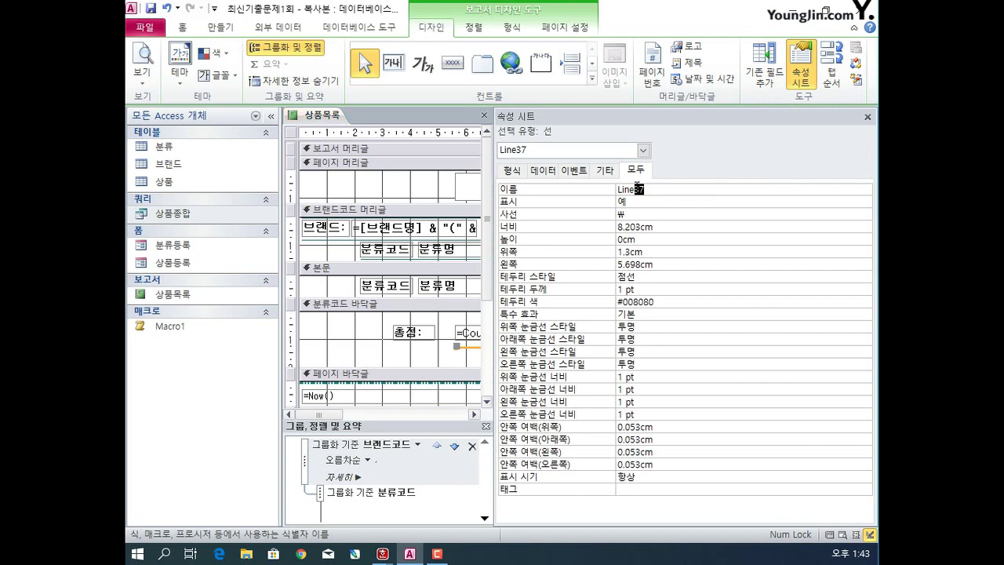
pyautogui.write('22')
pyautogui.click(868, 117)
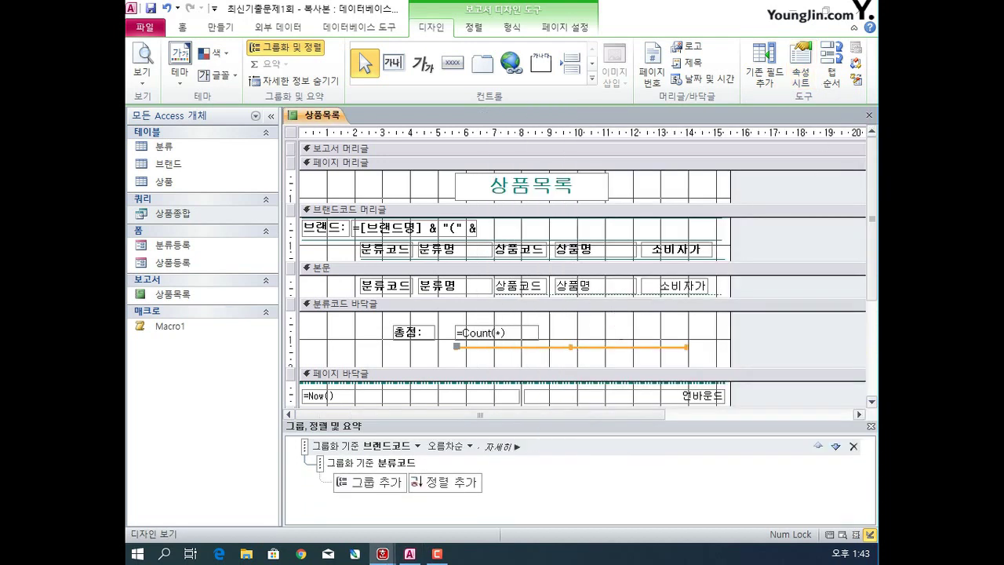
# - Change the label of the count text box in the 분류코드 바닥글 to "총상품수:"
pyautogui.click(414, 332)
pyautogui.click(414, 332)
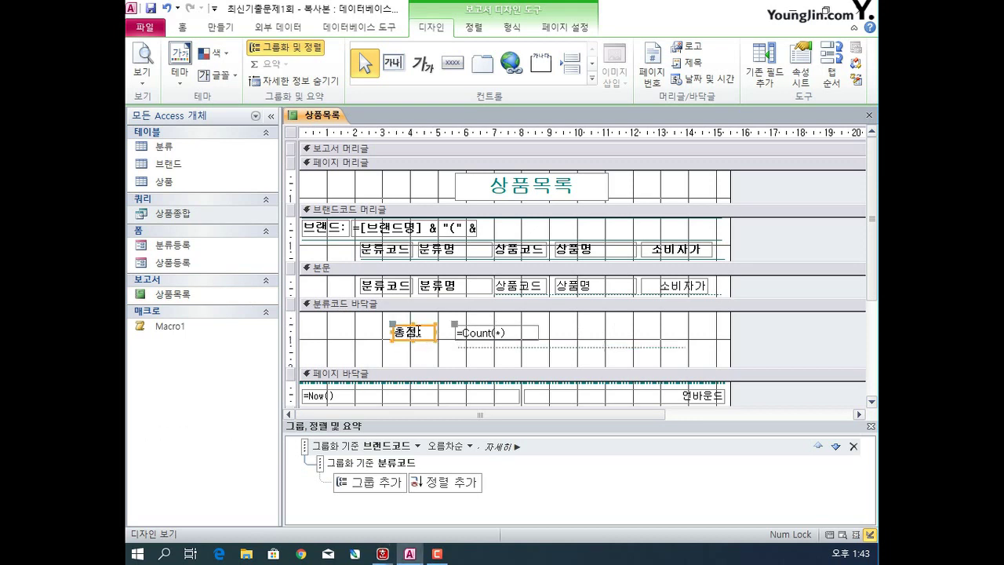
pyautogui.press('BackSpace')
pyautogui.write('상품ㅅ')
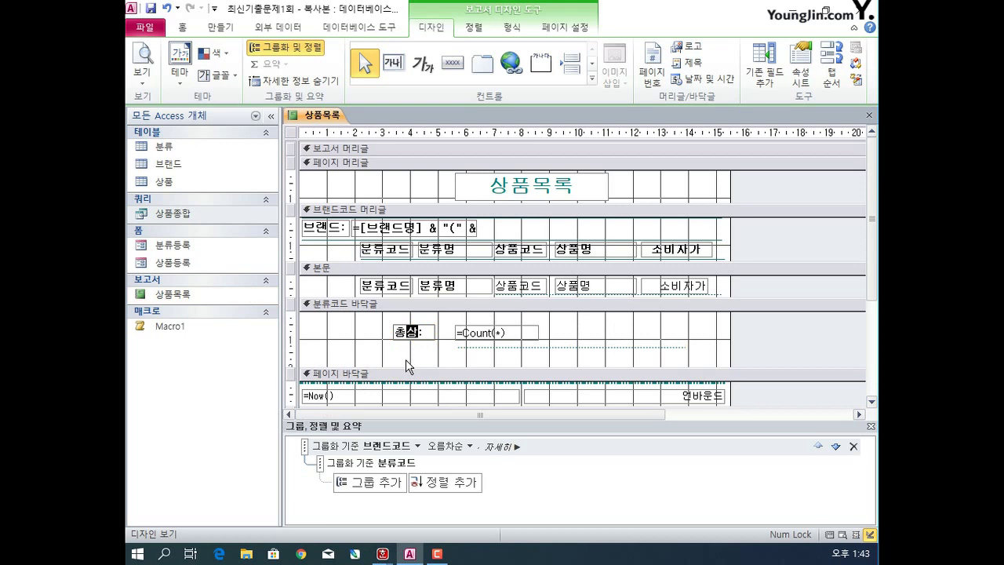
pyautogui.write('ㅜ')
pyautogui.click(591, 360)
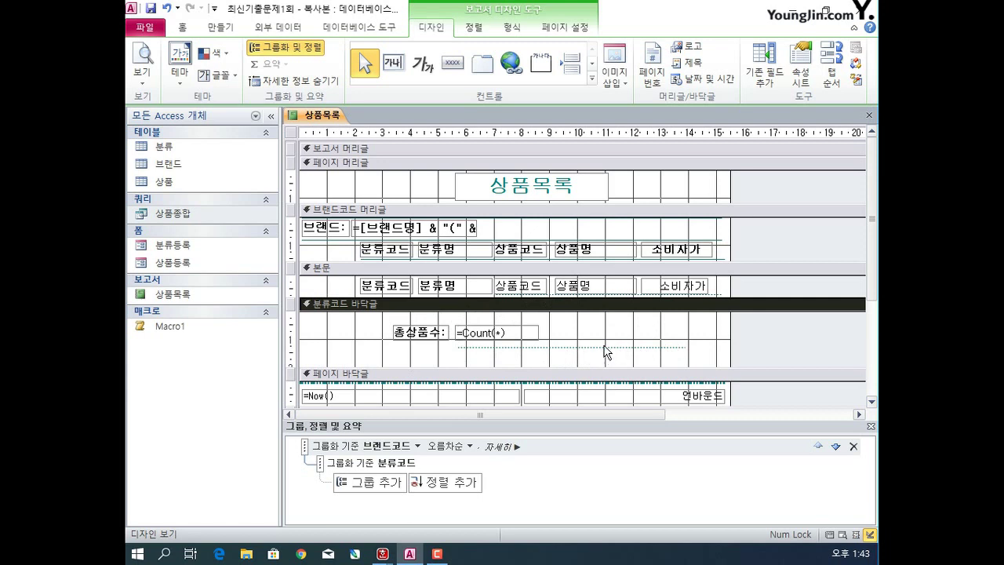
# - Align the 총상품수 label and text box under the 상품코드 and 상품명 columns, with the dotted line directly beneath them
pyautogui.click(479, 334)
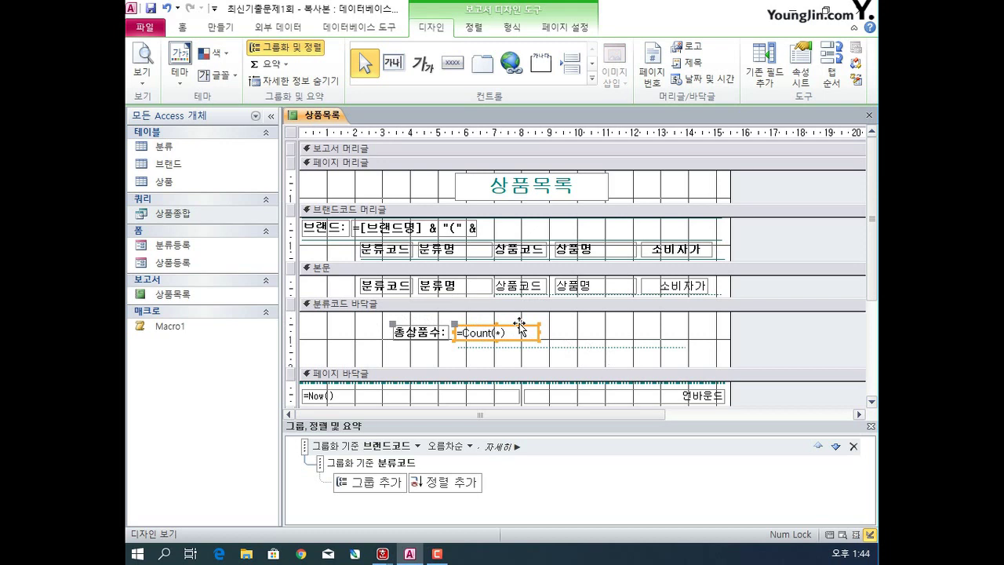
pyautogui.moveTo(518, 324); pyautogui.dragTo(617, 319)
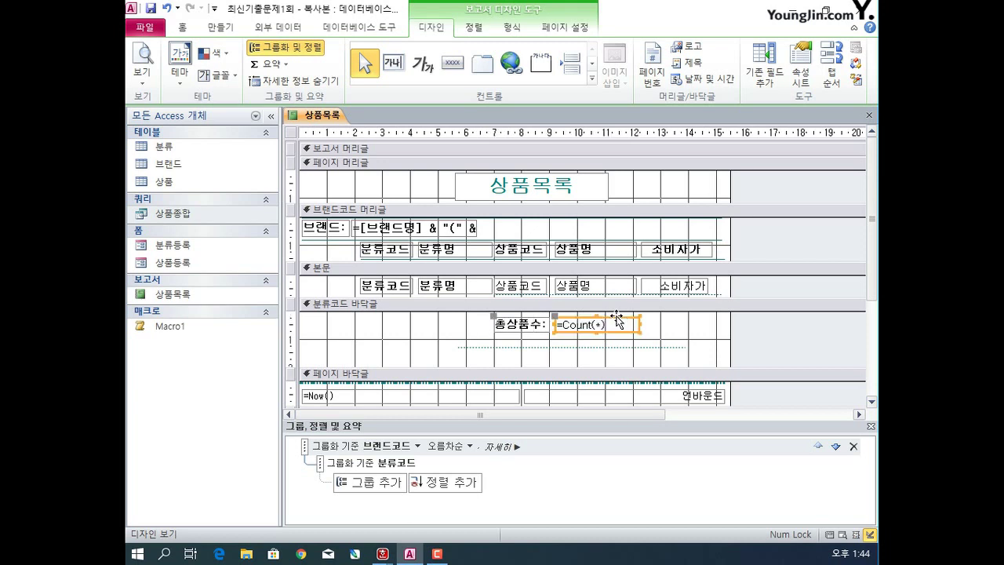
pyautogui.click(582, 347)
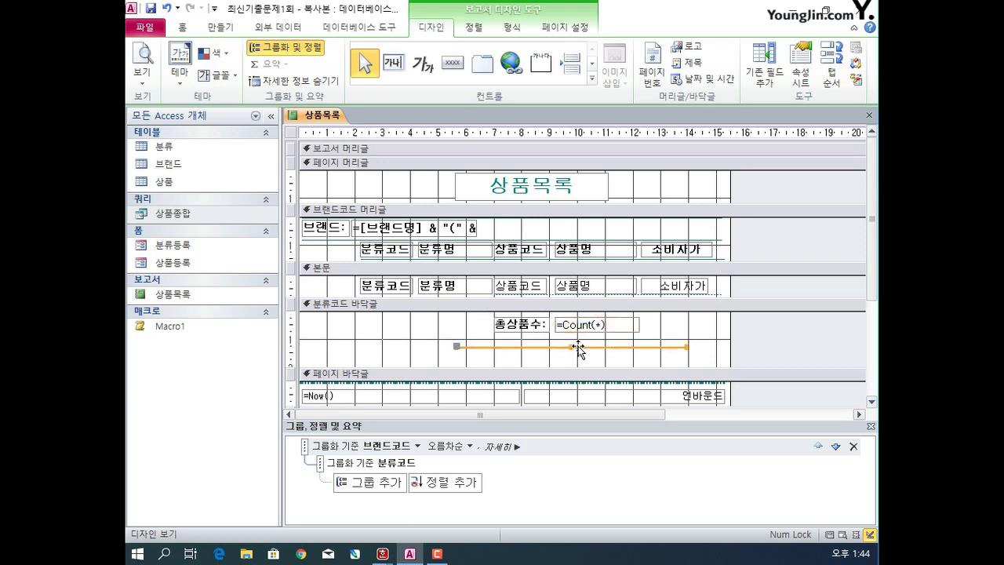
pyautogui.moveTo(585, 348); pyautogui.dragTo(632, 339)
# - Shorten the 분류코드 바닥글 section to just below the line, and close the 상품목록 report with its changes saved
pyautogui.moveTo(566, 368); pyautogui.dragTo(575, 342)
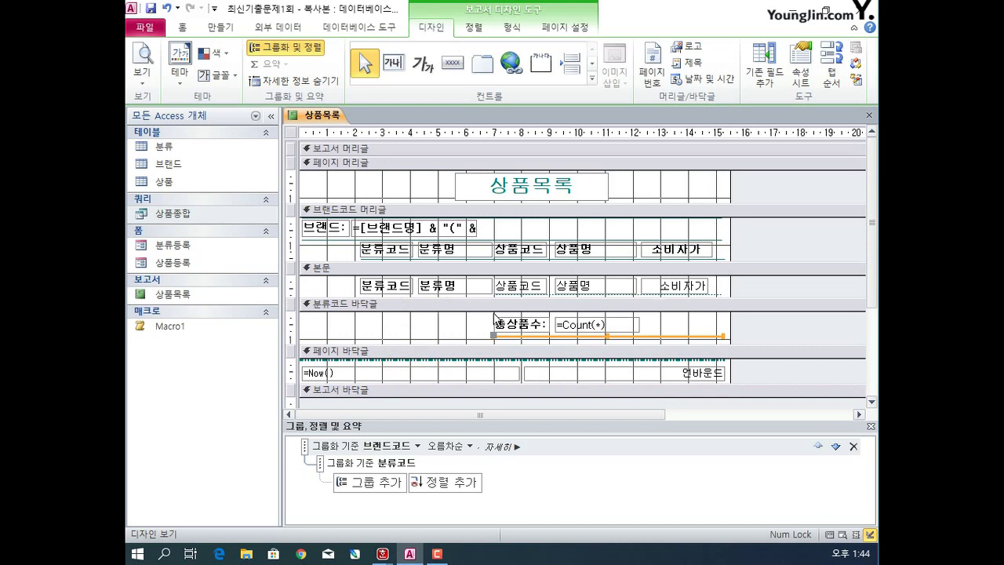
pyautogui.click(868, 116)
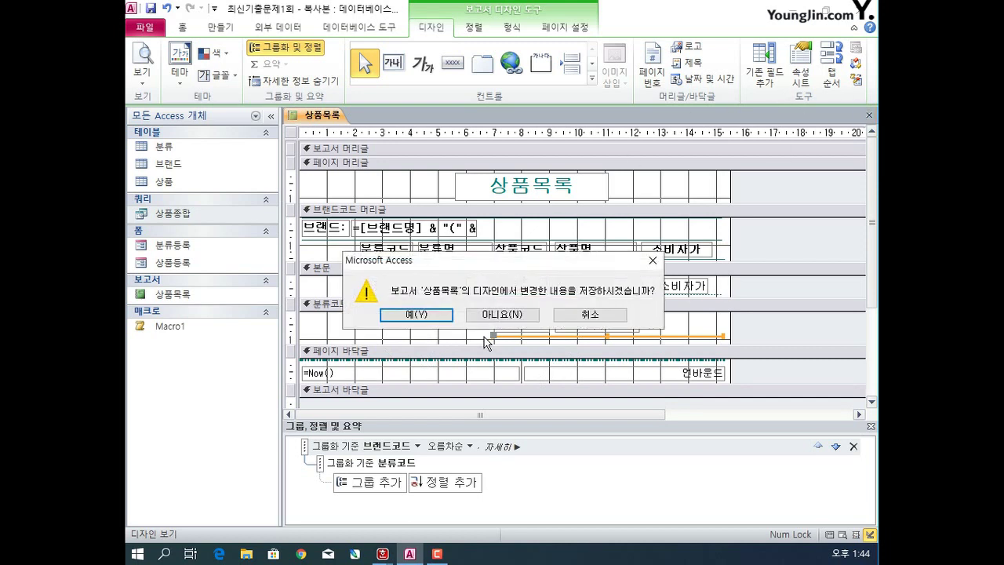
pyautogui.click(417, 314)
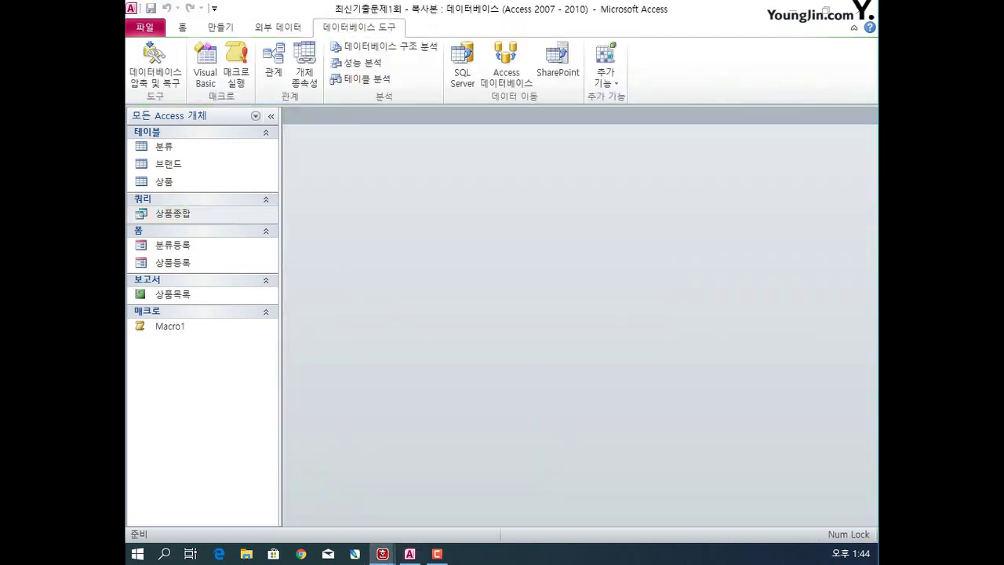
# - Open the 상품등록 form in design view and create an On Click event procedure for the cmd조회 button
pyautogui.rightClick(199, 263)
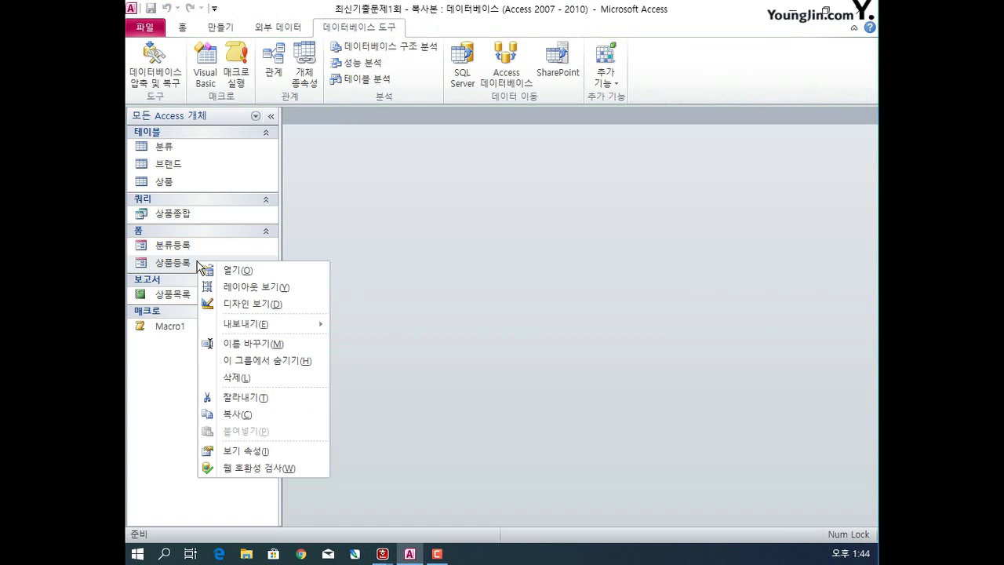
pyautogui.click(249, 303)
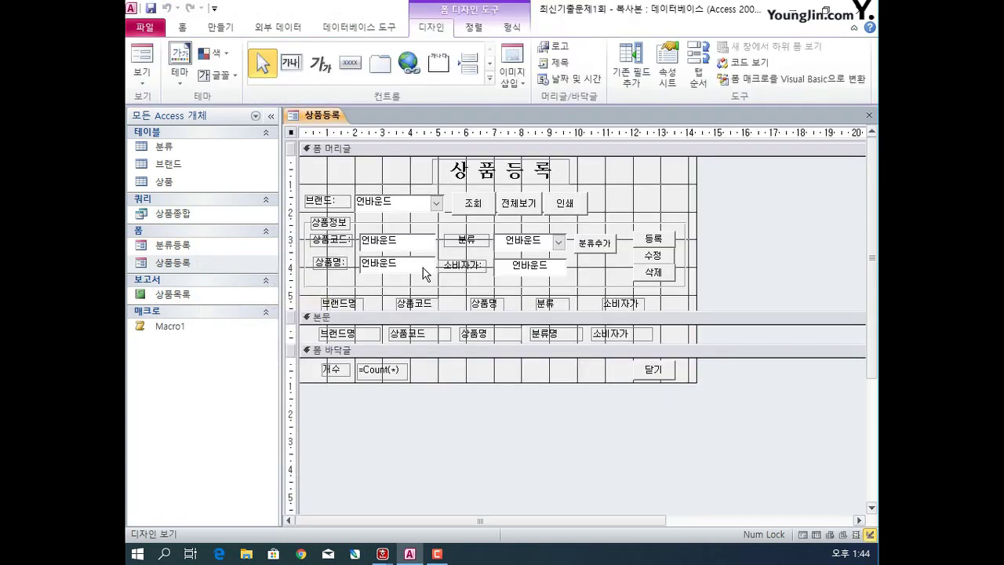
pyautogui.click(474, 203)
pyautogui.click(667, 72)
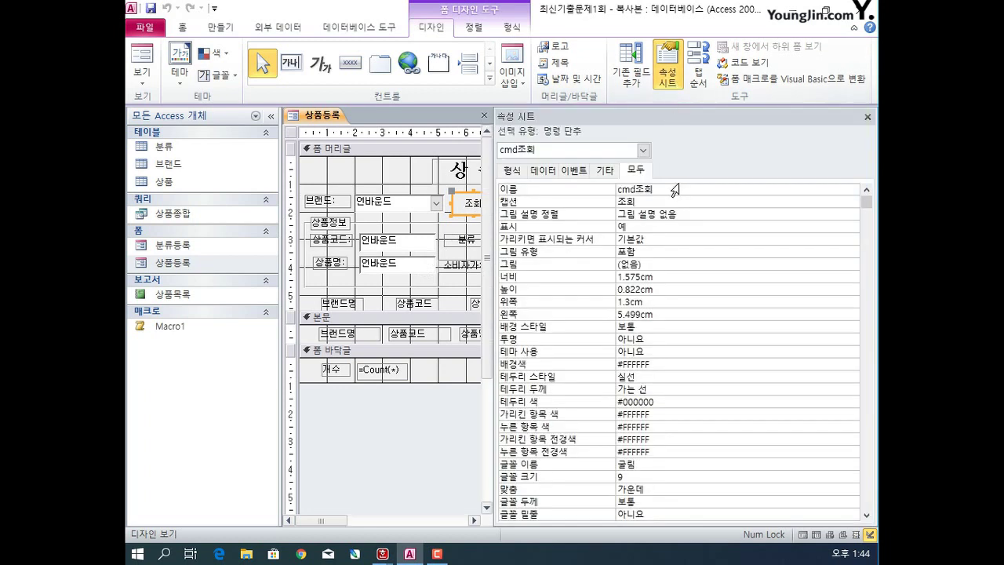
pyautogui.click(582, 170)
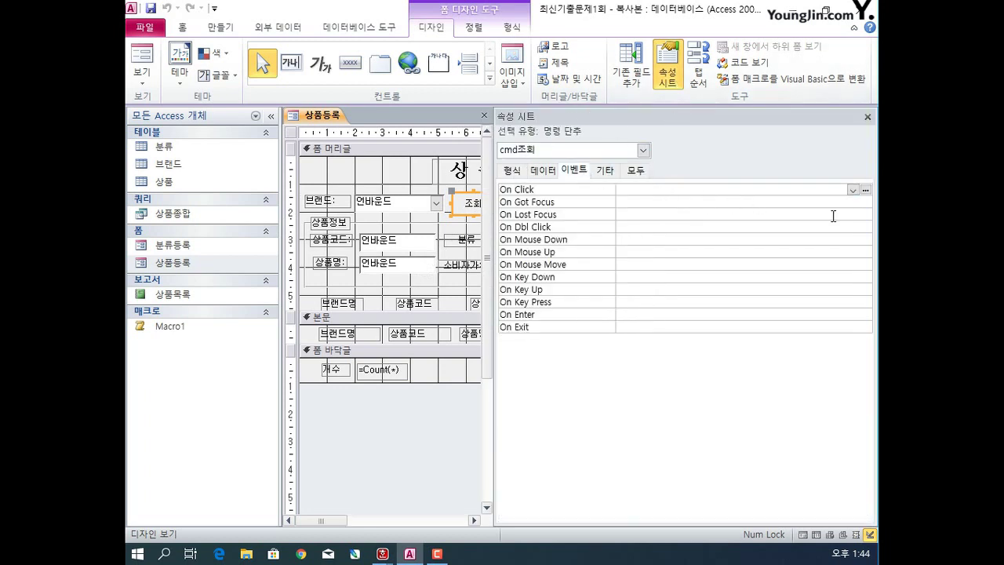
pyautogui.click(850, 191)
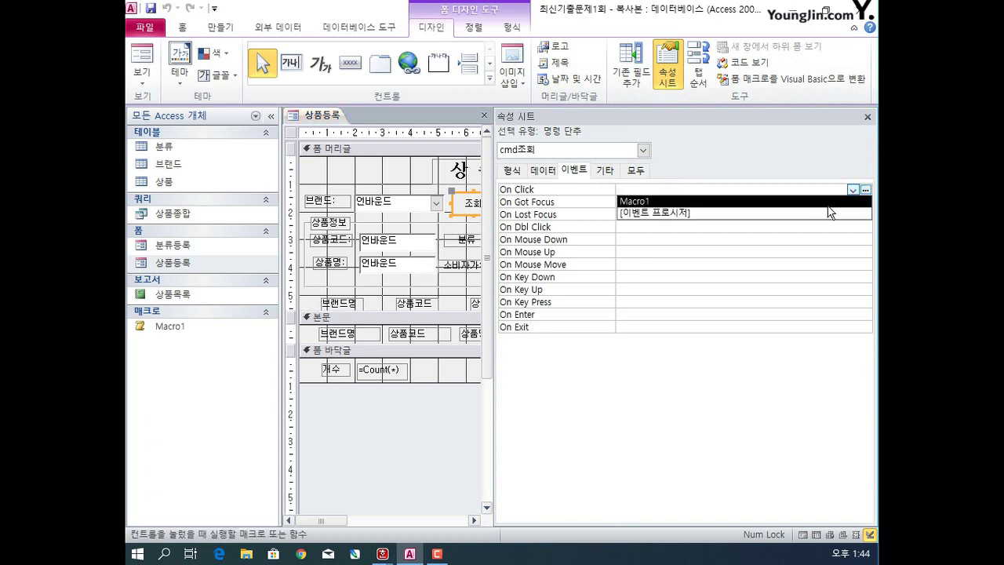
pyautogui.click(819, 212)
pyautogui.click(865, 189)
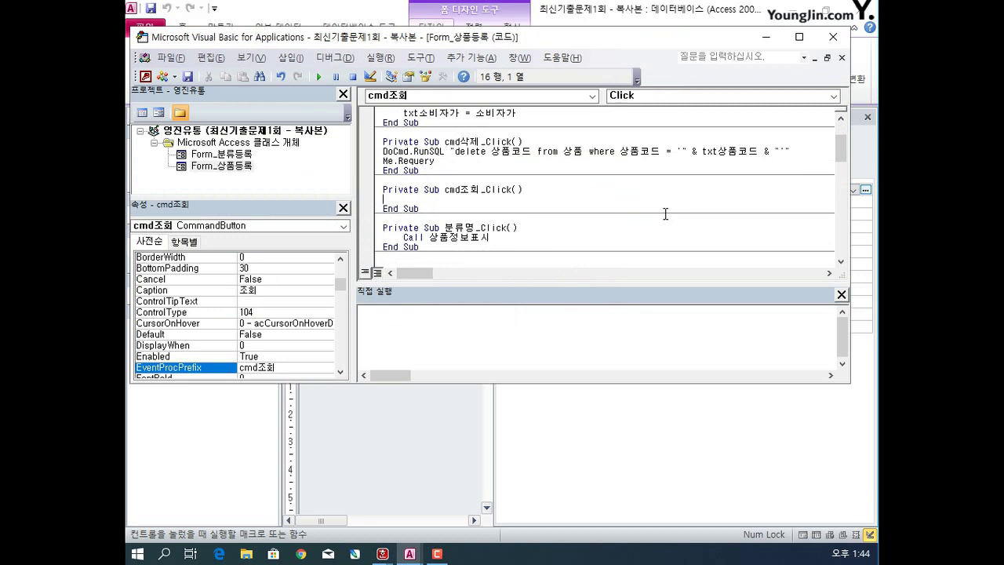
# - Enter the statement me.Filter = 브랜드코드 = cmb브랜드 in the cmd조회_Click procedure
pyautogui.write('me.fi')
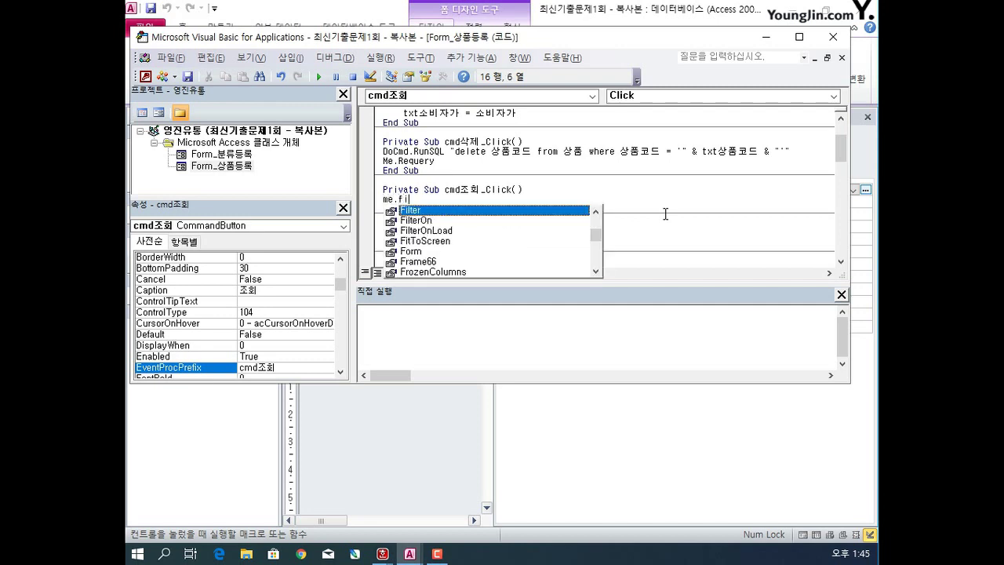
pyautogui.write('lter =')
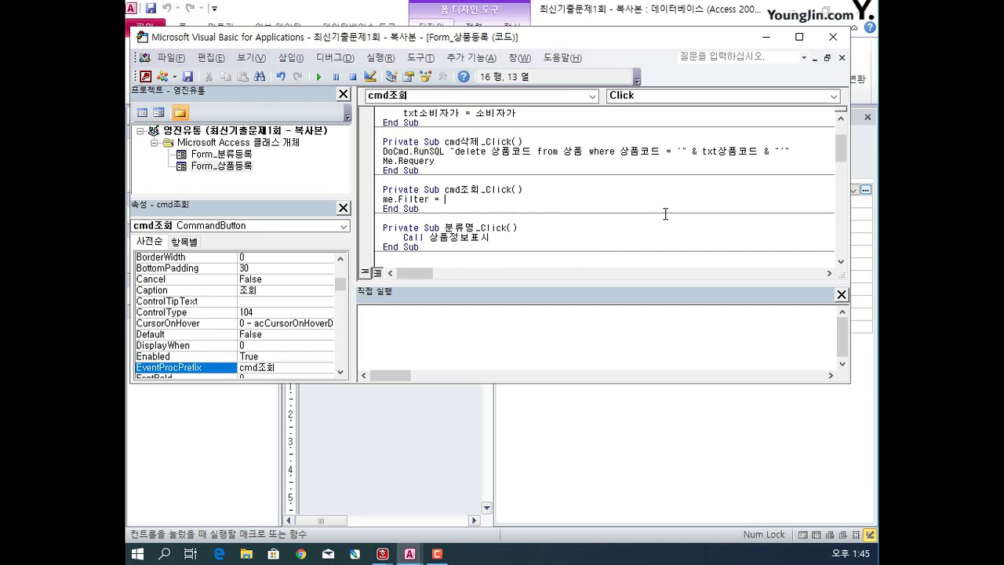
pyautogui.write(' 브렌')
pyautogui.write('드코드 =')
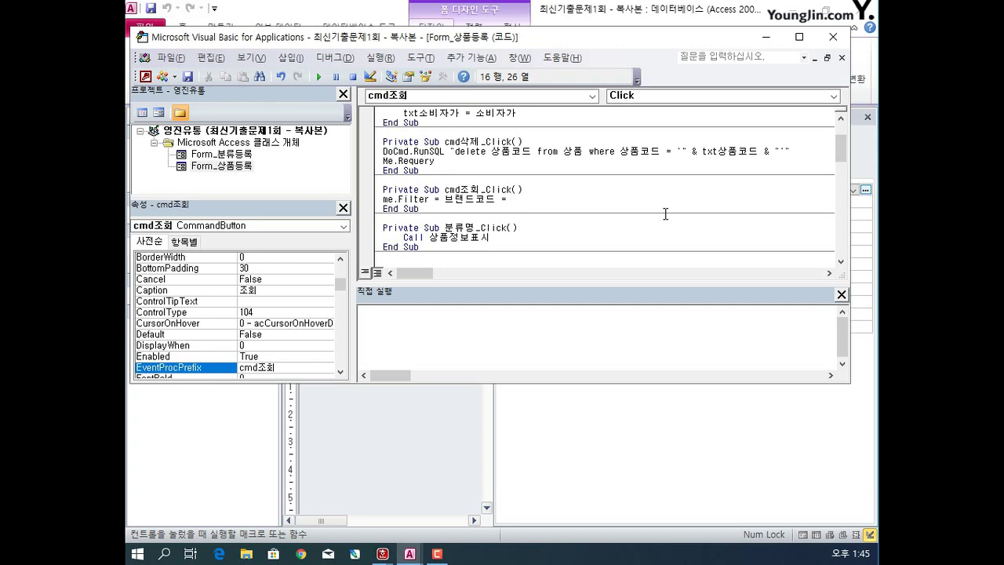
pyautogui.write(' cmb브랜ㄷ')
pyautogui.write('ㅡ')
# - Add the quotation marks and ampersands so the filter statement reads me.Filter = "브랜드코드 = '" & cmb브랜드 & "'"
pyautogui.press('Left')
pyautogui.press('Left')
pyautogui.press('Left')
pyautogui.press('Left')
pyautogui.press('Left')
pyautogui.press('Left')
pyautogui.write("'")
pyautogui.press('End')
pyautogui.write("'")
pyautogui.press('BackSpace')
pyautogui.press('Left')
pyautogui.press('Left')
pyautogui.press('Left')
pyautogui.press('Left')
pyautogui.press('Left')
pyautogui.press('Left')
pyautogui.press('Left')
pyautogui.press('Left')
pyautogui.write('"')
pyautogui.press('Left')
pyautogui.press('Left')
pyautogui.press('Left')
pyautogui.press('Left')
pyautogui.press('Left')
pyautogui.press('Left')
pyautogui.press('Left')
pyautogui.press('Left')
pyautogui.press('Left')
pyautogui.press('Left')
pyautogui.press('Left')
pyautogui.write('"')
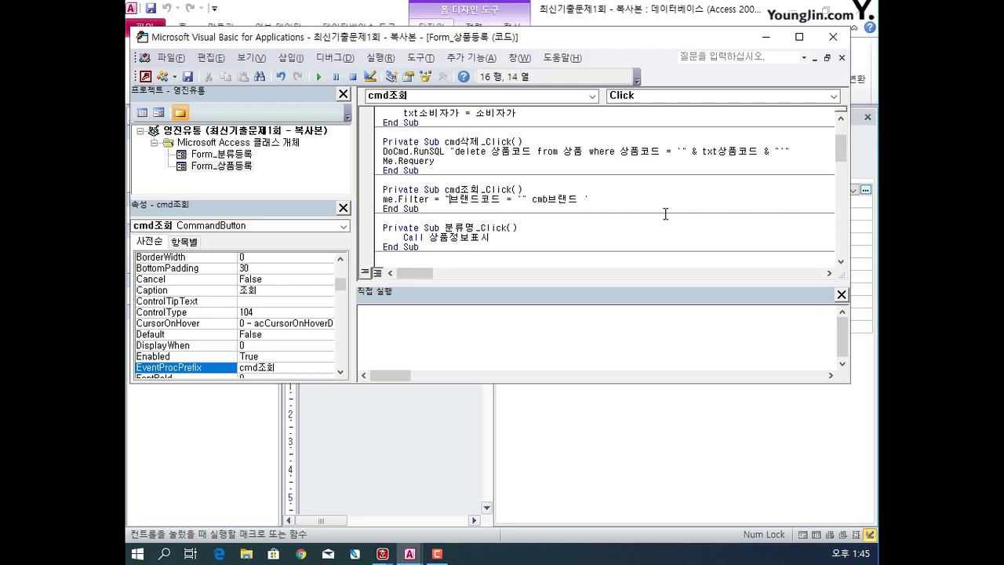
pyautogui.press('Right')
pyautogui.press('Right')
pyautogui.press('Right')
pyautogui.press('Right')
pyautogui.press('Right')
pyautogui.press('Right')
pyautogui.press('Right')
pyautogui.press('Right')
pyautogui.press('Right')
pyautogui.press('Right')
pyautogui.press('Right')
pyautogui.press('Right')
pyautogui.press('Right')
pyautogui.press('Right')
pyautogui.press('Right')
pyautogui.press('Right')
pyautogui.press('Right')
pyautogui.press('Right')
pyautogui.write('"')
pyautogui.press('Right')
pyautogui.write('"')
pyautogui.press('Left')
pyautogui.press('Left')
pyautogui.press('Left')
pyautogui.write('&')
pyautogui.press('Left')
pyautogui.press('Left')
pyautogui.press('Left')
pyautogui.press('Left')
pyautogui.press('Left')
pyautogui.press('Left')
pyautogui.press('Left')
pyautogui.press('Left')
pyautogui.press('Left')
pyautogui.write('&')
pyautogui.click(686, 198)
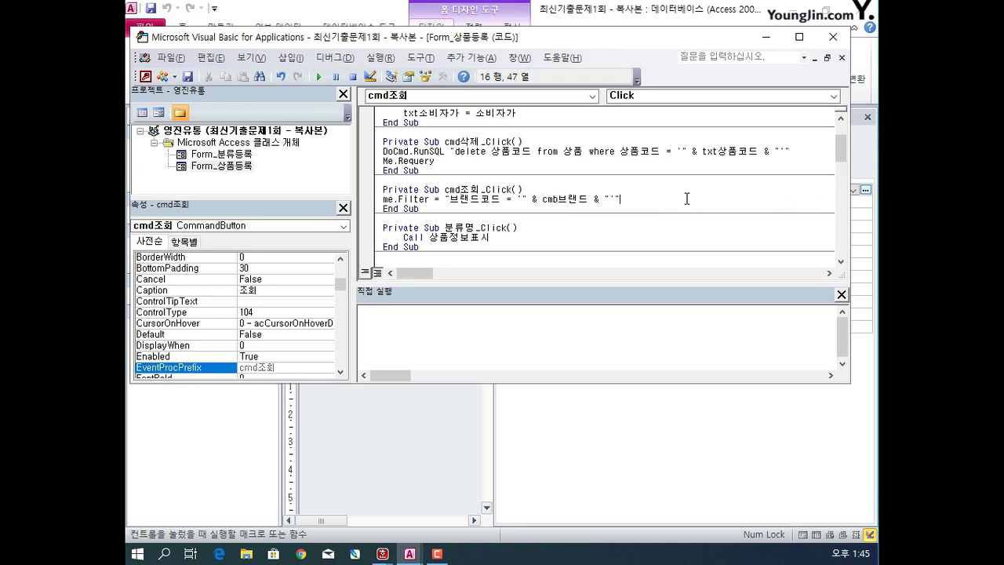
# - Add the statement Me.FilterOn = True below the filter statement in the cmd조회_Click procedure
pyautogui.press('Return')
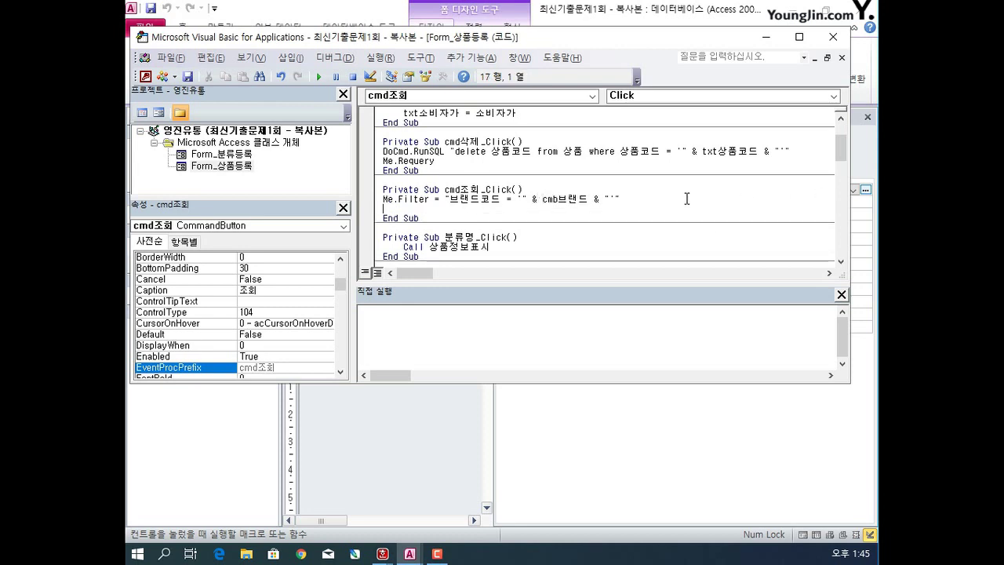
pyautogui.write('me.fi')
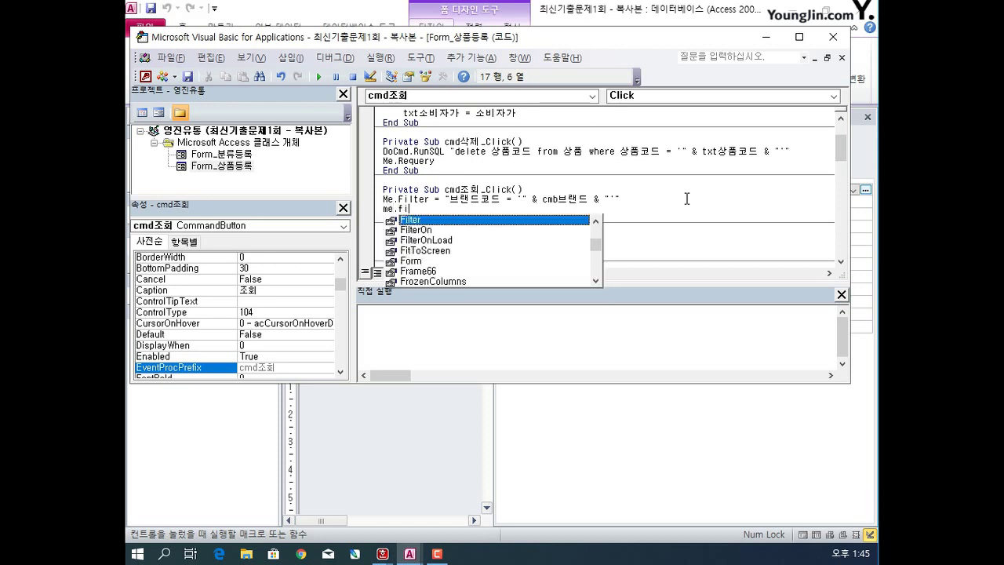
pyautogui.press('Down')
pyautogui.write('=')
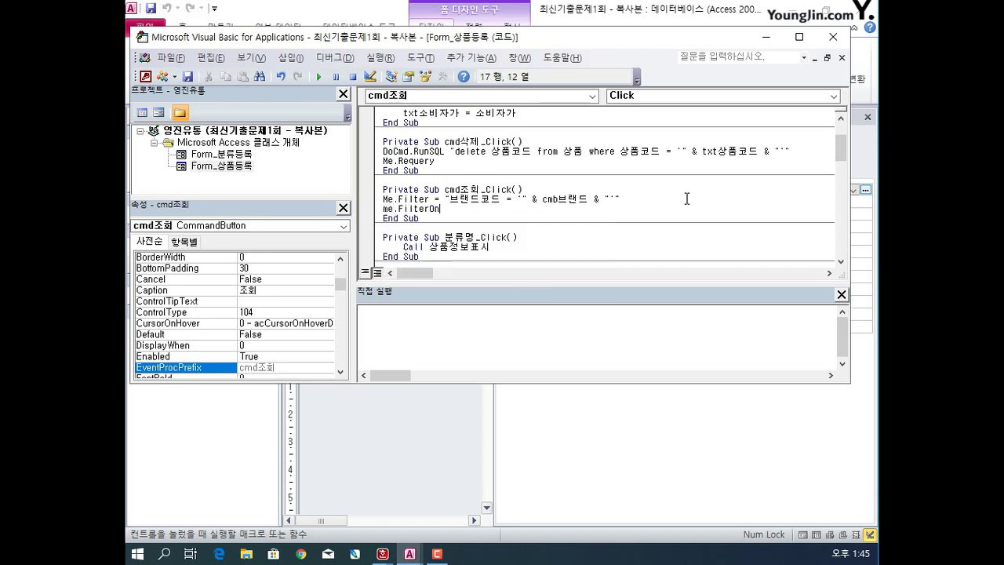
pyautogui.press('Down')
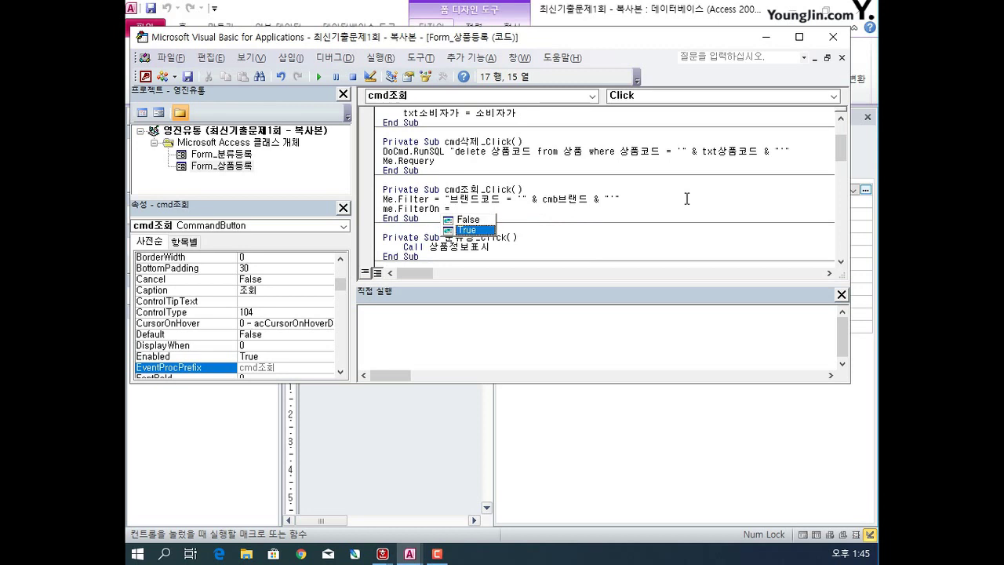
pyautogui.press('Tab')
pyautogui.press('Down')
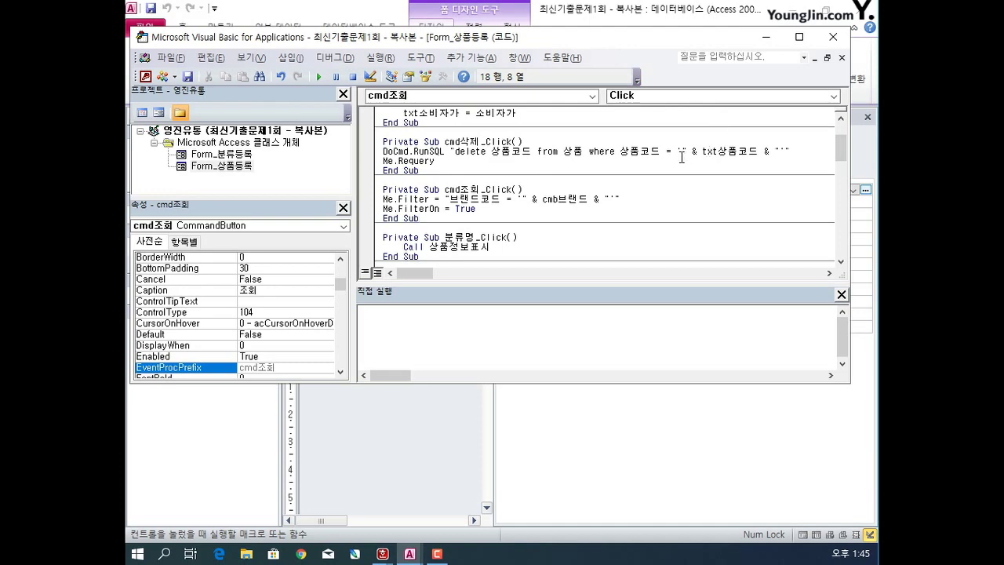
# - Close the code editor and the 상품등록 form, keeping the new cmd조회 event procedure
pyautogui.click(832, 36)
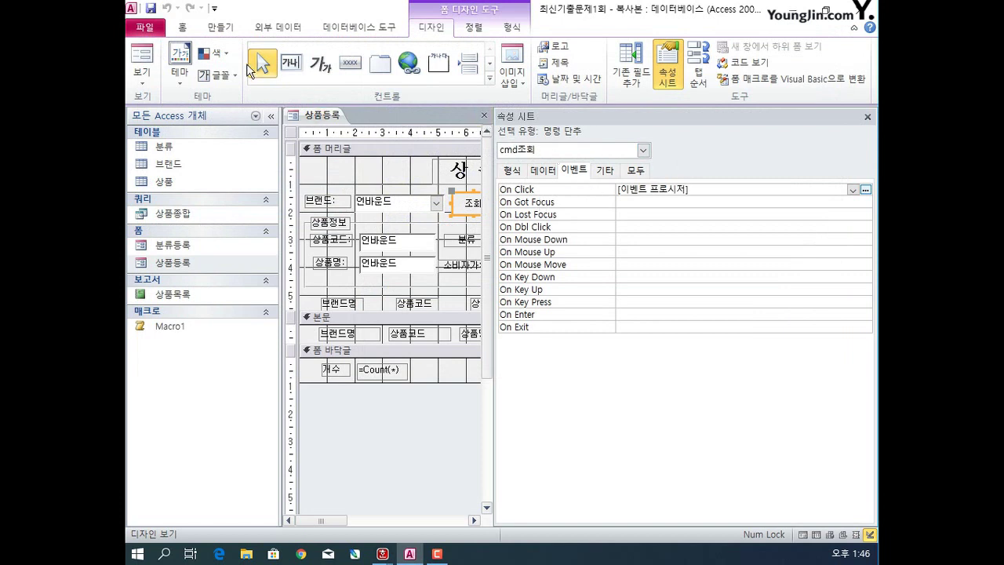
pyautogui.click(255, 71)
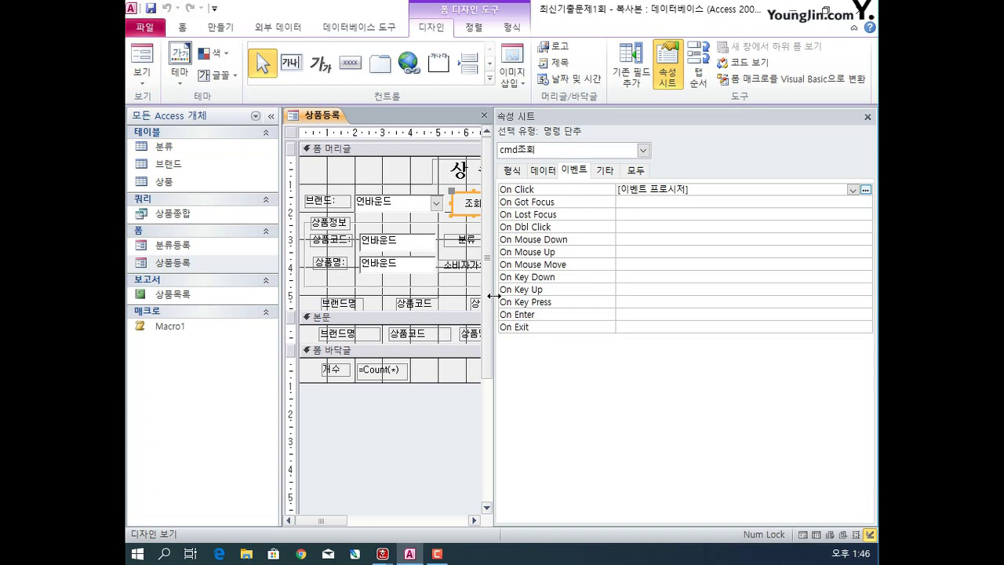
pyautogui.click(483, 116)
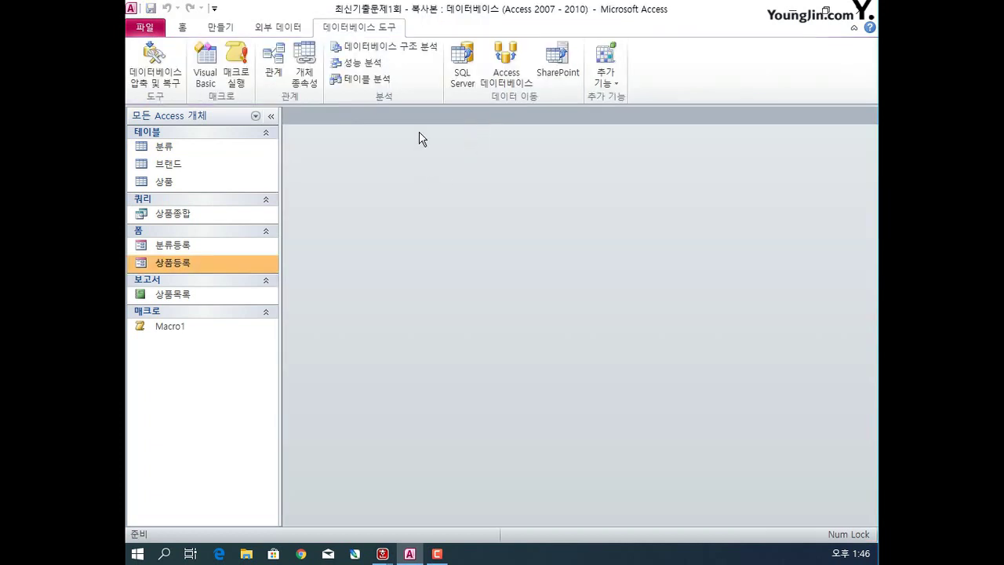
# - Create a new macro and add an OpenReport action to it
pyautogui.click(219, 28)
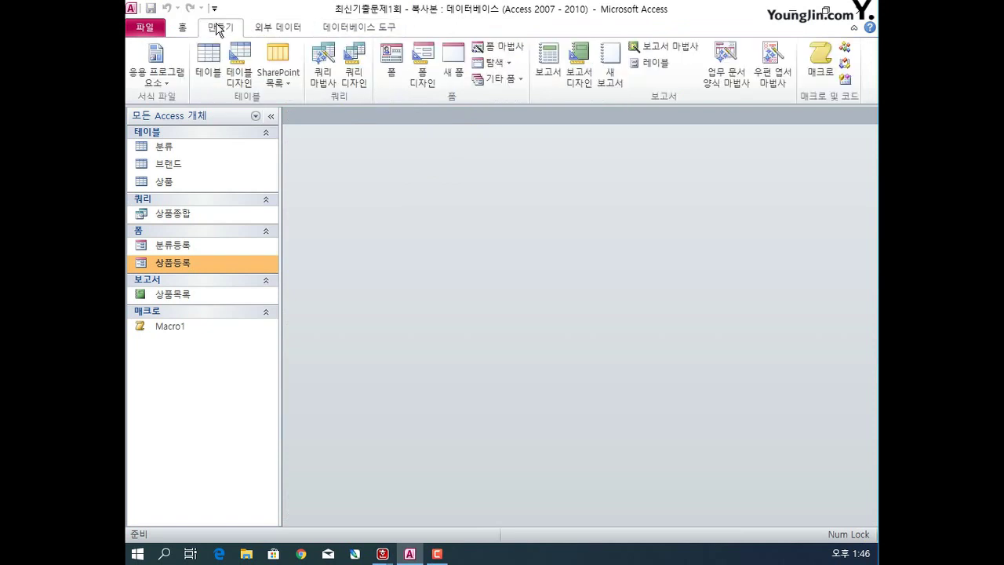
pyautogui.click(820, 62)
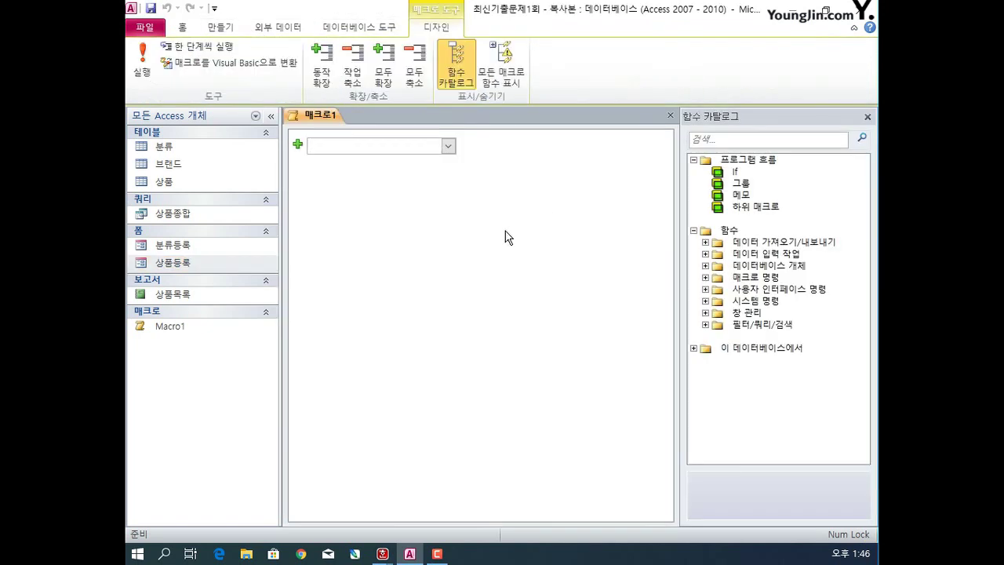
pyautogui.click(448, 146)
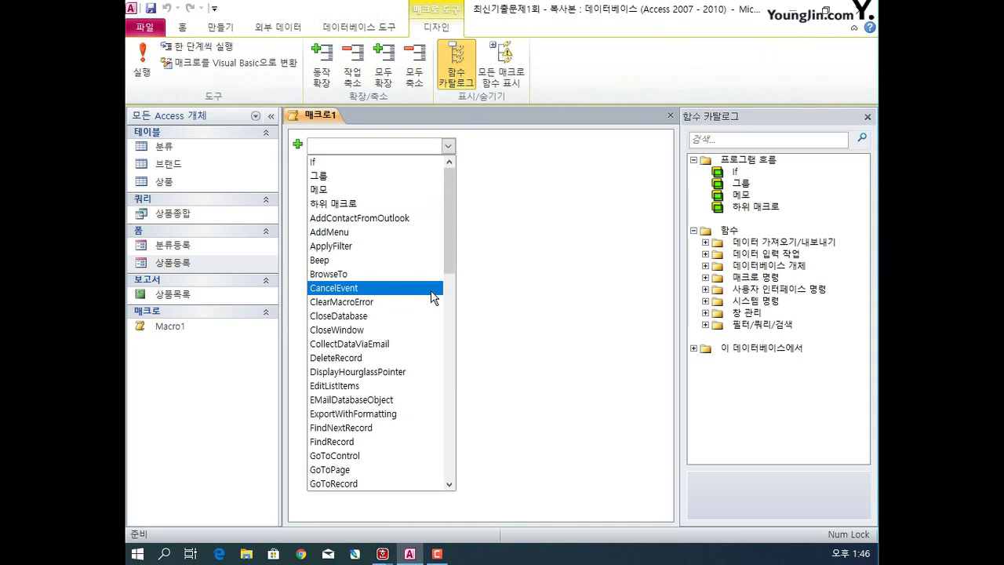
pyautogui.scroll(-2, 434, 297)
pyautogui.scroll(-1, 430, 297)
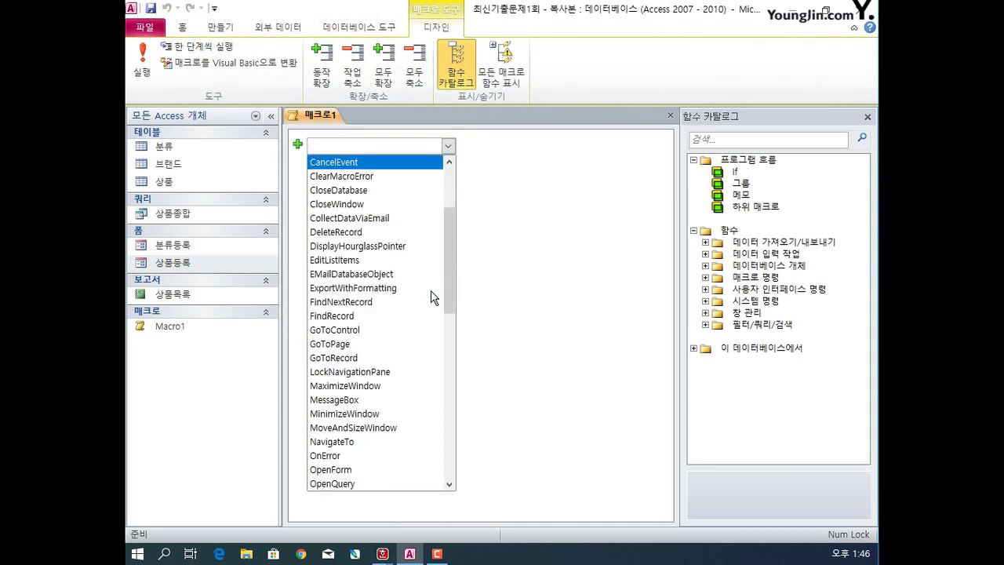
pyautogui.scroll(-1, 432, 295)
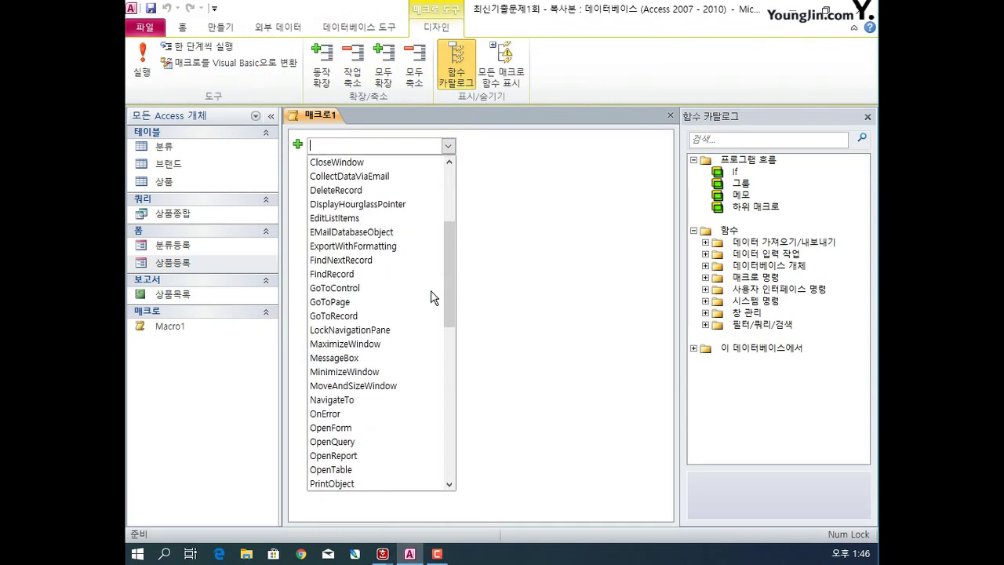
pyautogui.click(405, 450)
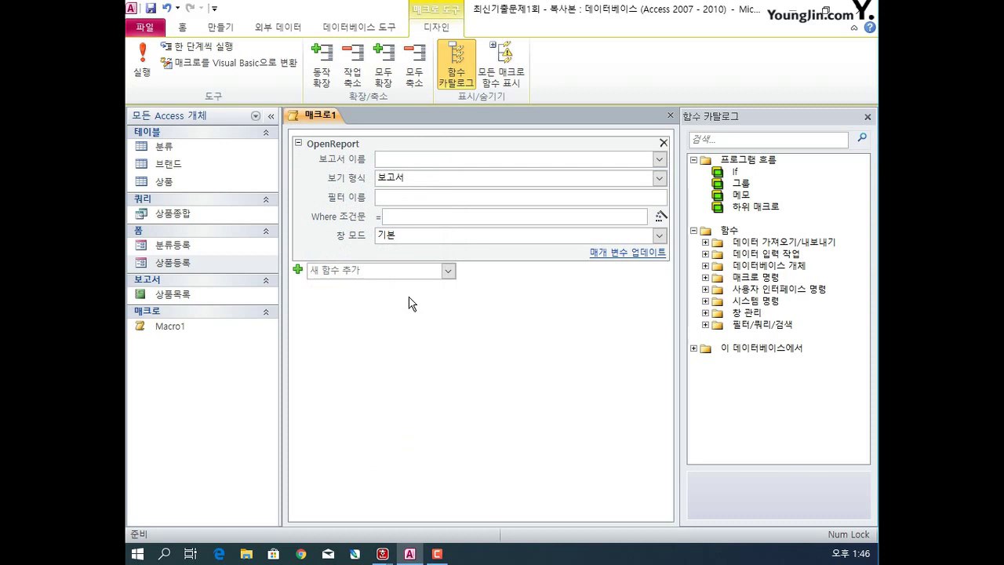
# - Set the OpenReport action's report name to 상품목록 and its view to 인쇄 미리 보기
pyautogui.click(658, 158)
pyautogui.click(627, 175)
pyautogui.click(658, 178)
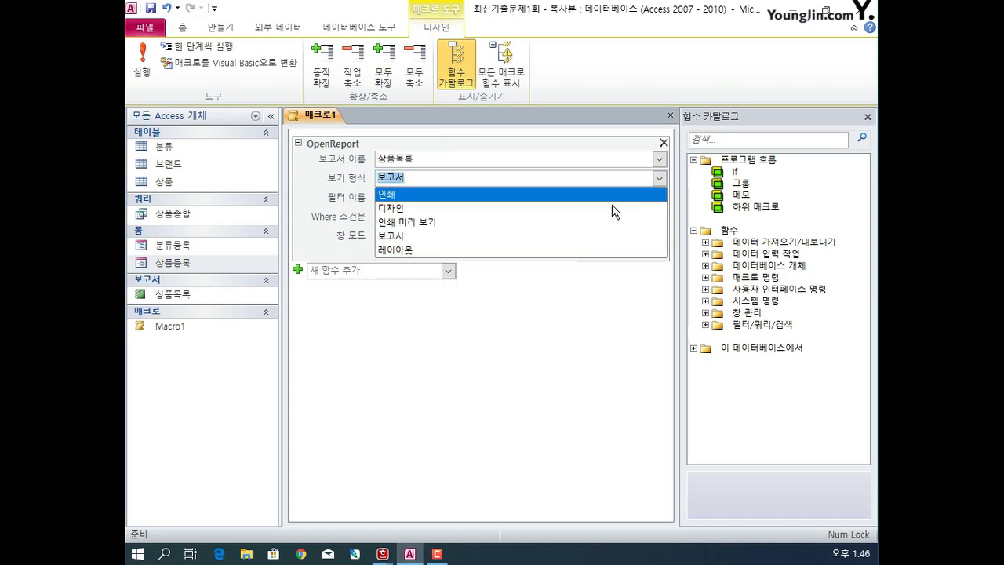
pyautogui.click(581, 228)
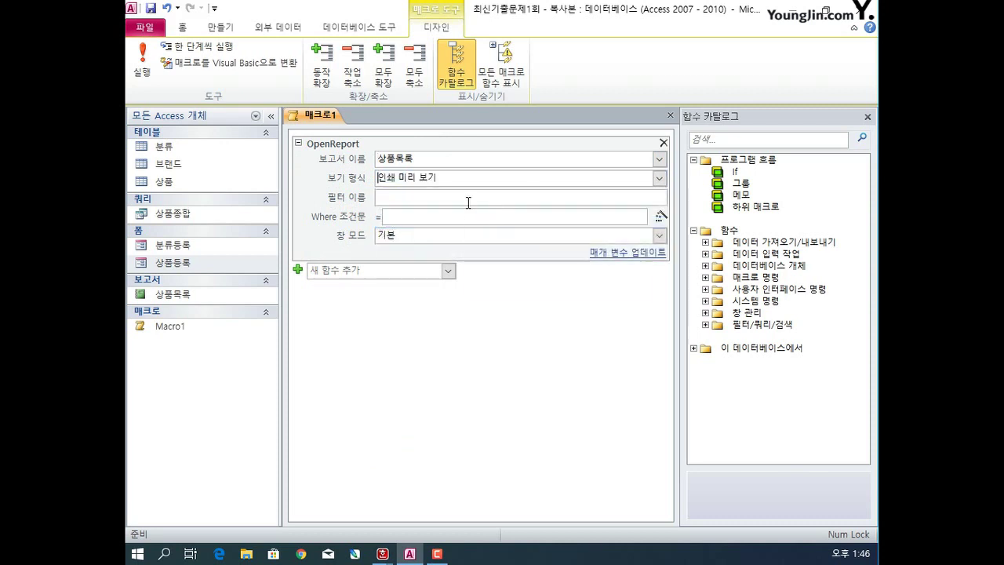
# - Close the new macro and save it under the name Macro2
pyautogui.click(670, 115)
pyautogui.click(418, 313)
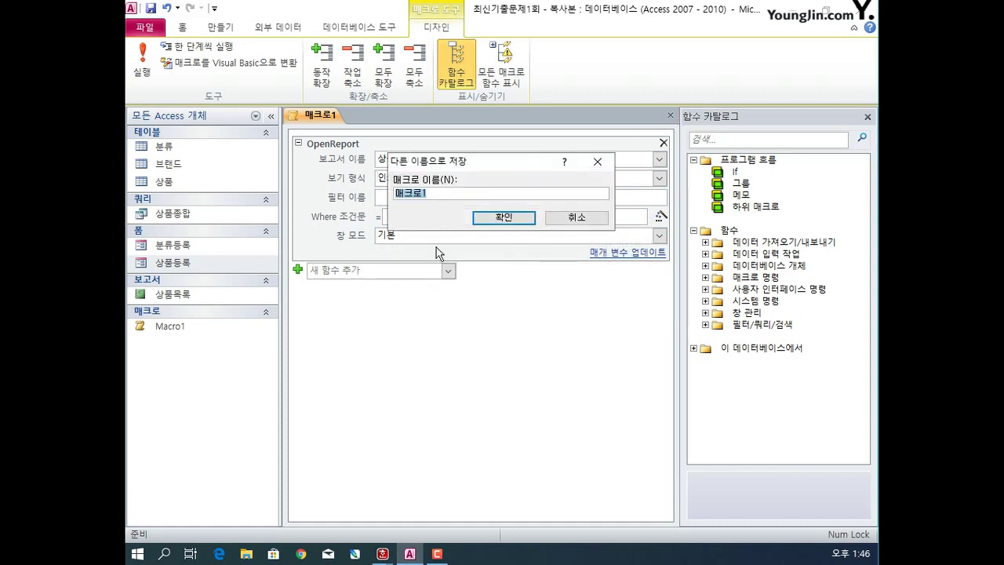
pyautogui.write('Macro2')
pyautogui.click(506, 218)
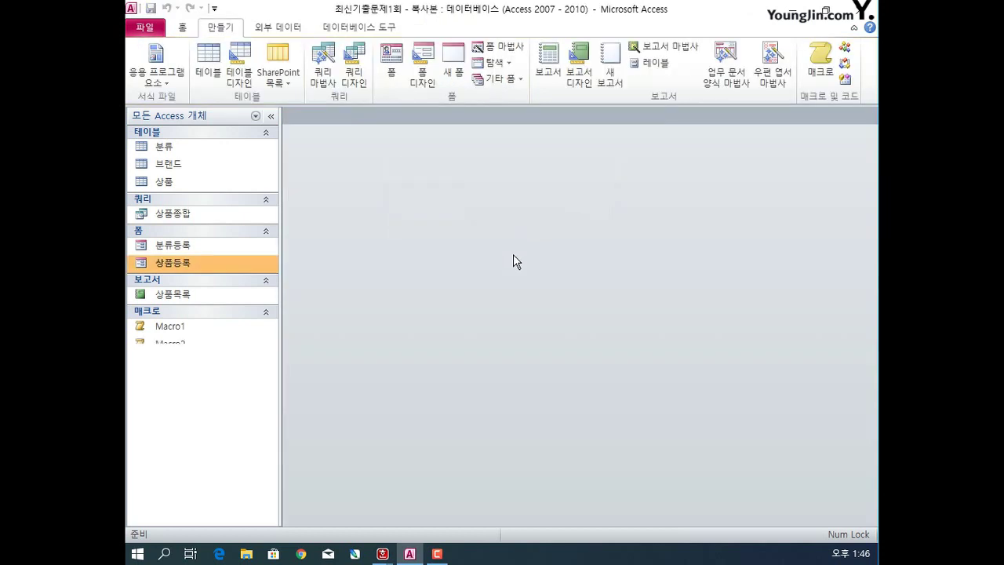
# - Assign the report preview macro to the On Click event of the 상품등록 form's cmd인쇄 button, and close the form with its changes saved
pyautogui.rightClick(190, 260)
pyautogui.click(235, 302)
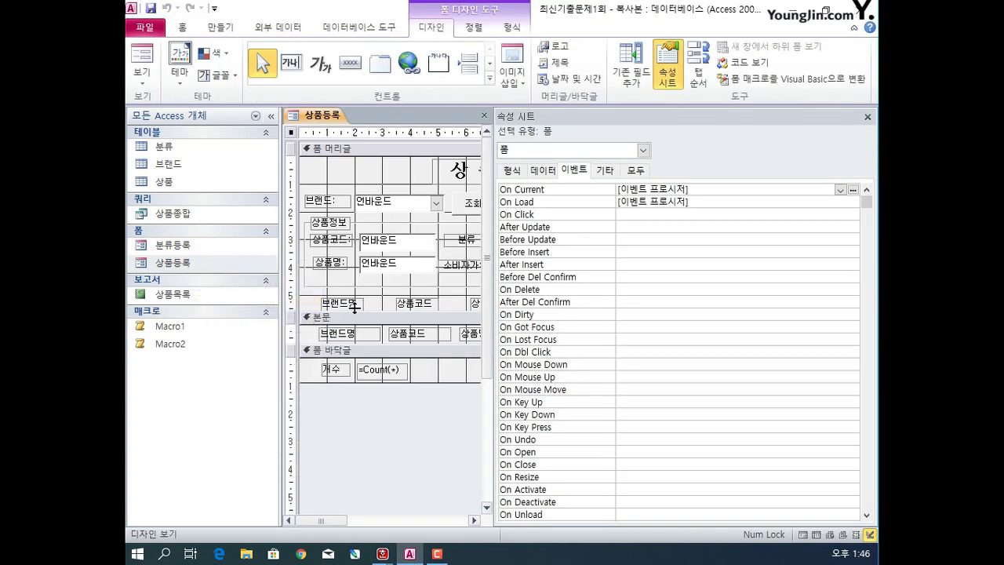
pyautogui.click(643, 150)
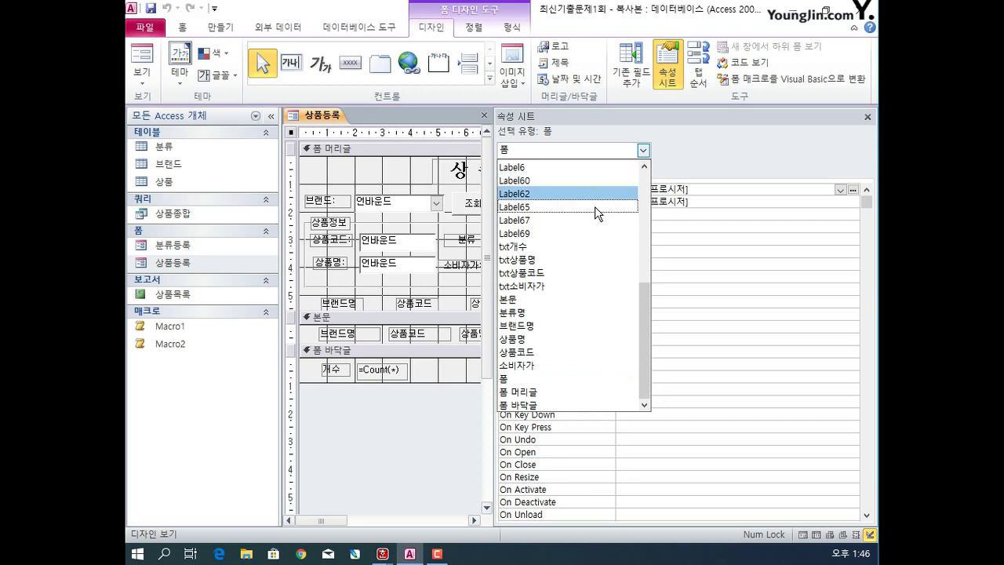
pyautogui.scroll(6, 595, 206)
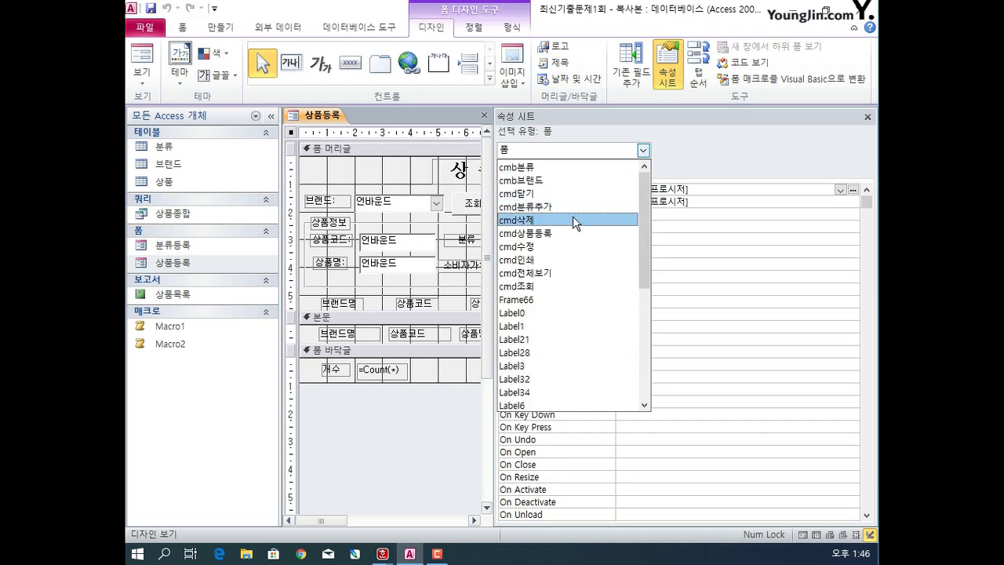
pyautogui.click(552, 261)
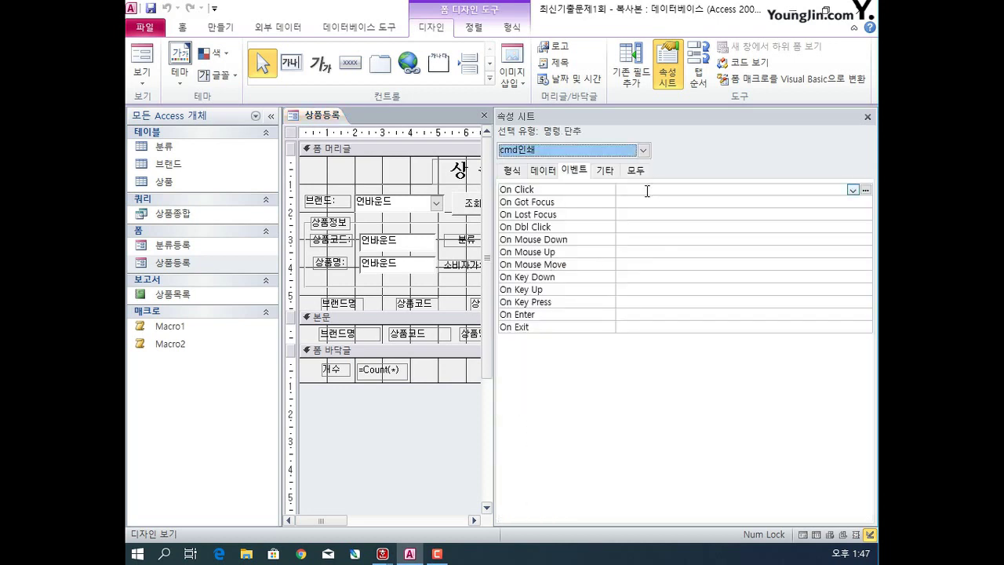
pyautogui.click(651, 189)
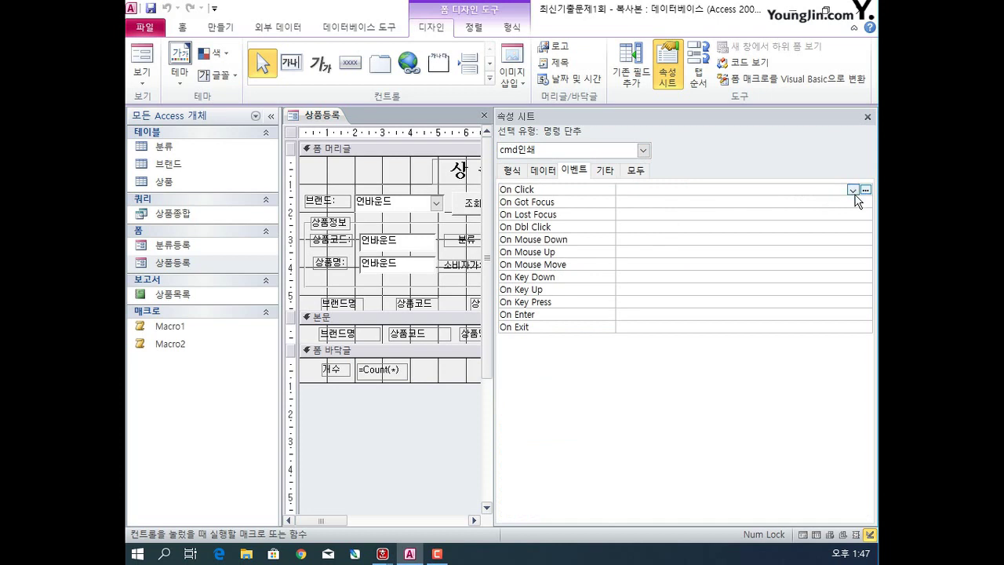
pyautogui.click(852, 190)
pyautogui.click(836, 202)
pyautogui.click(484, 114)
pyautogui.click(432, 316)
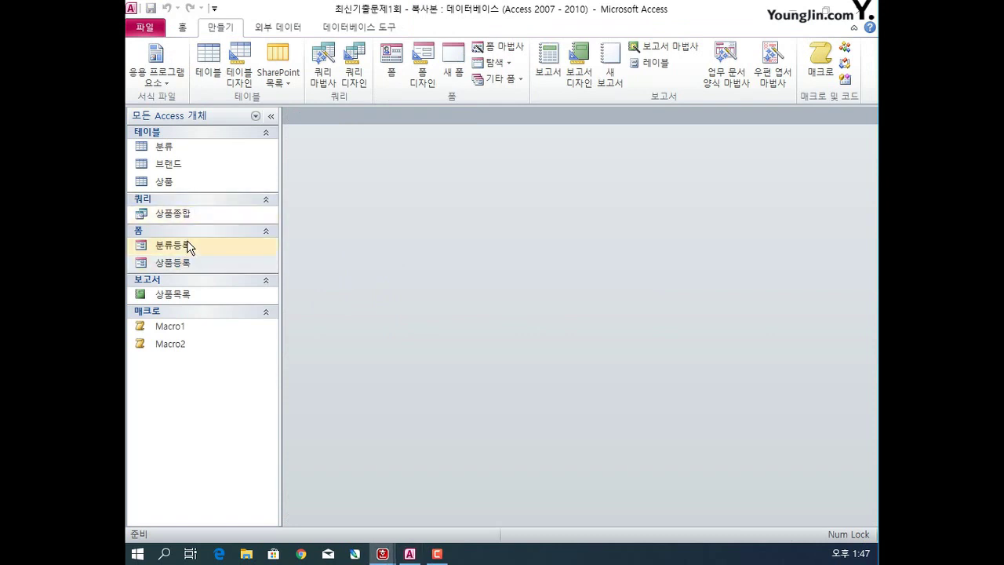
# - Open the 상품등록 form in design view and create a Before Update event procedure for the cmb브랜드 combo box
pyautogui.rightClick(184, 259)
pyautogui.click(259, 301)
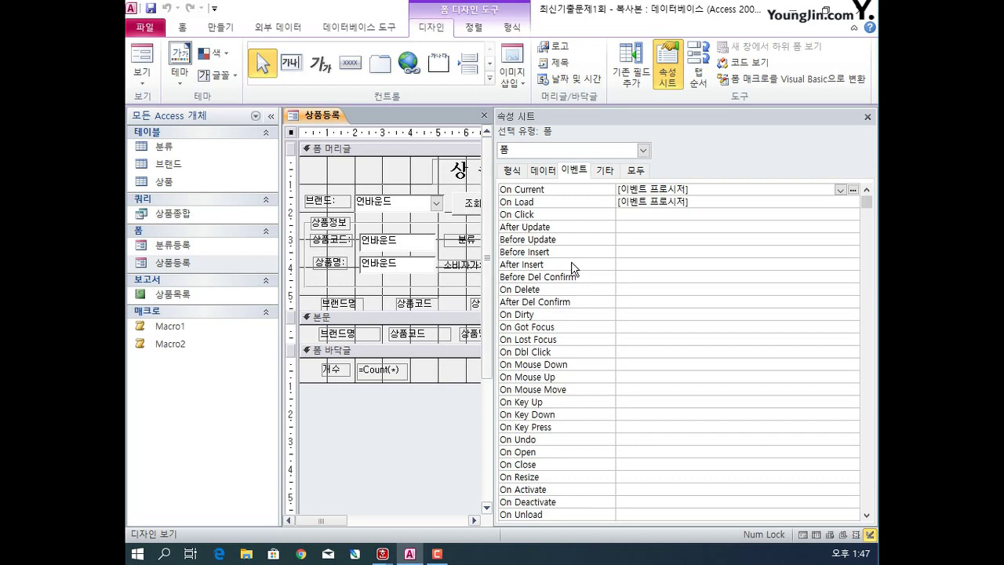
pyautogui.click(642, 150)
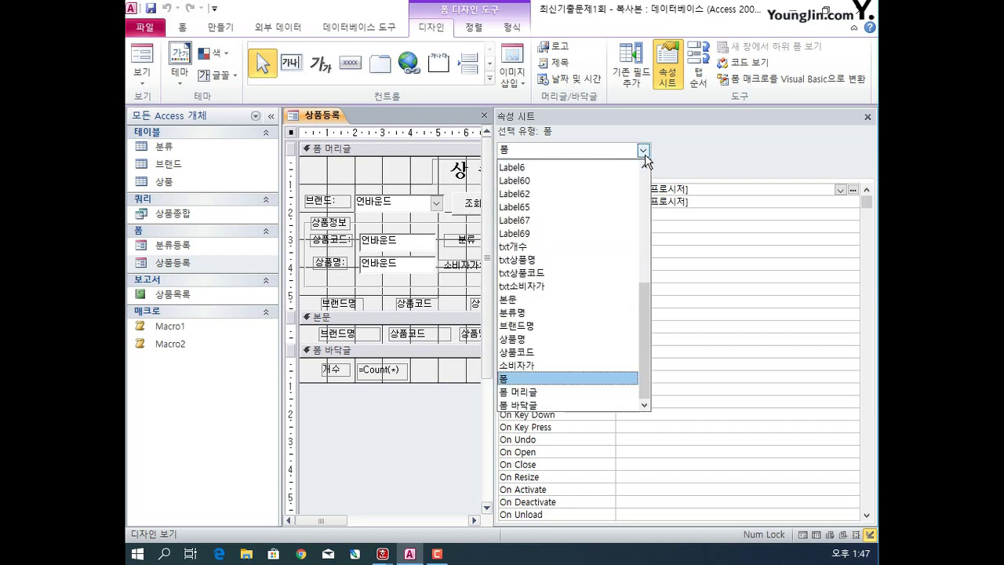
pyautogui.scroll(6, 644, 165)
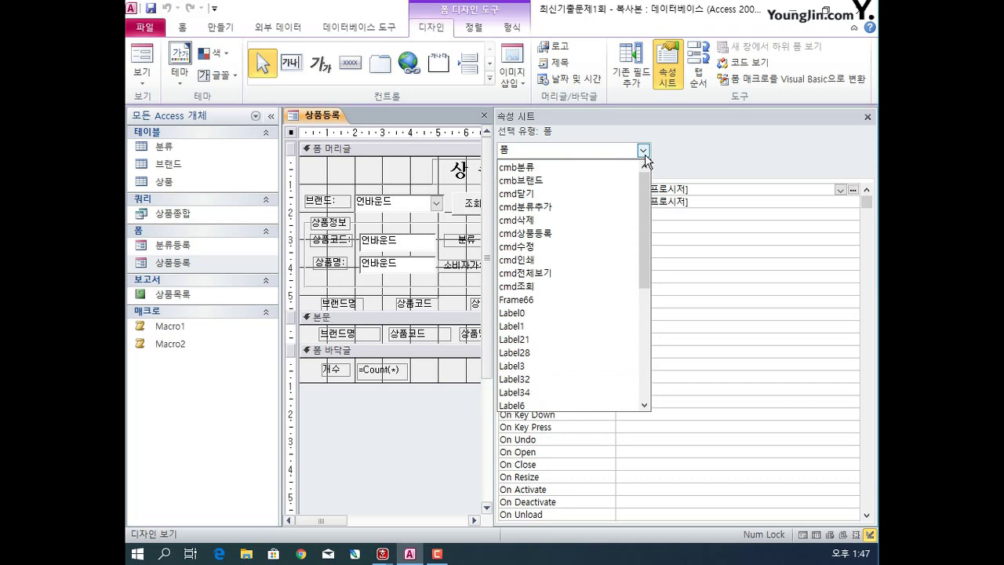
pyautogui.click(607, 180)
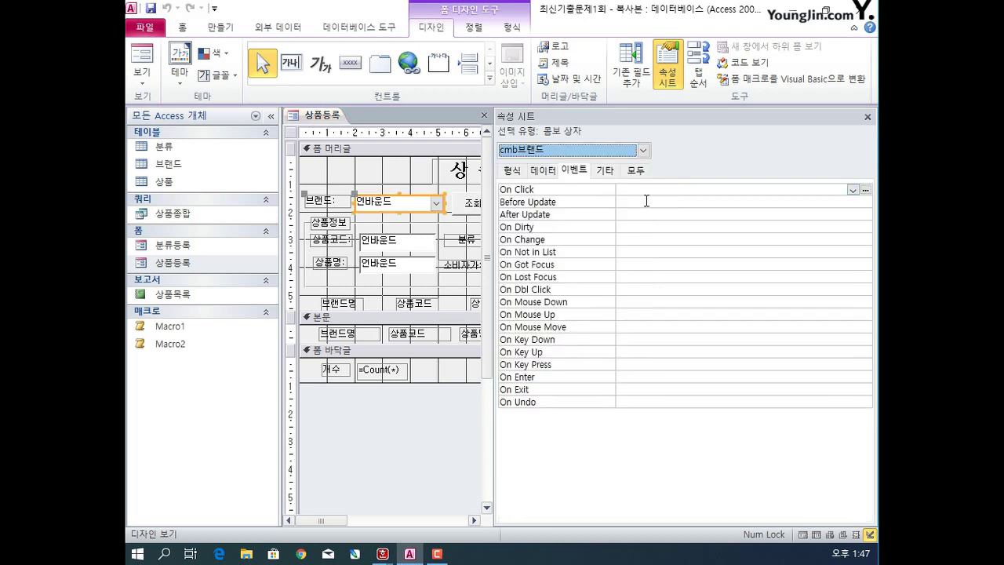
pyautogui.click(646, 200)
pyautogui.click(852, 202)
pyautogui.click(804, 237)
pyautogui.click(865, 202)
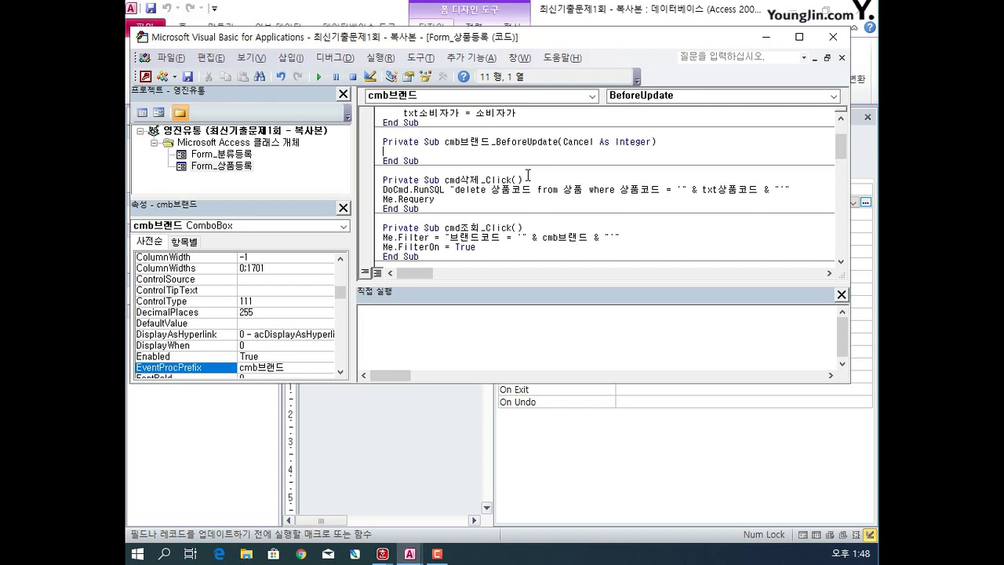
# - Enter txt상품코드 = cmb브랜드 in the cmb브랜드_BeforeUpdate procedure, and close the code editor and the form with changes saved
pyautogui.write('txt상품')
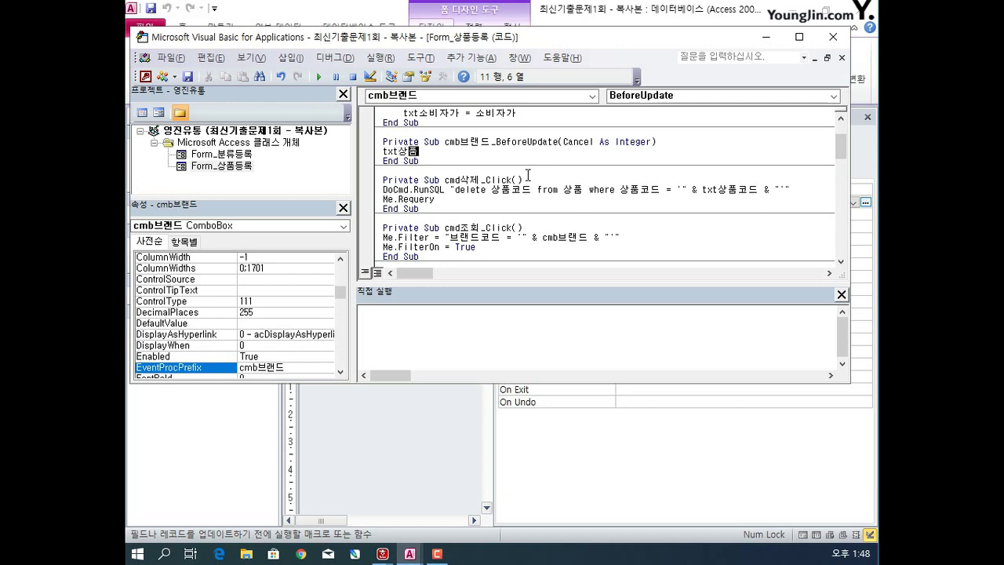
pyautogui.write('코드 = cmb')
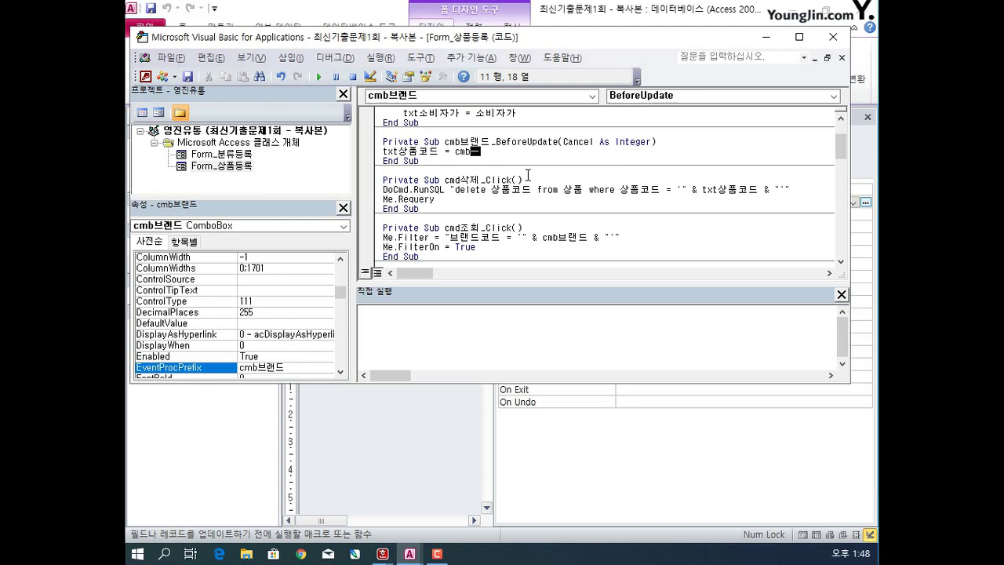
pyautogui.write('브랜드')
pyautogui.click(833, 37)
pyautogui.click(483, 116)
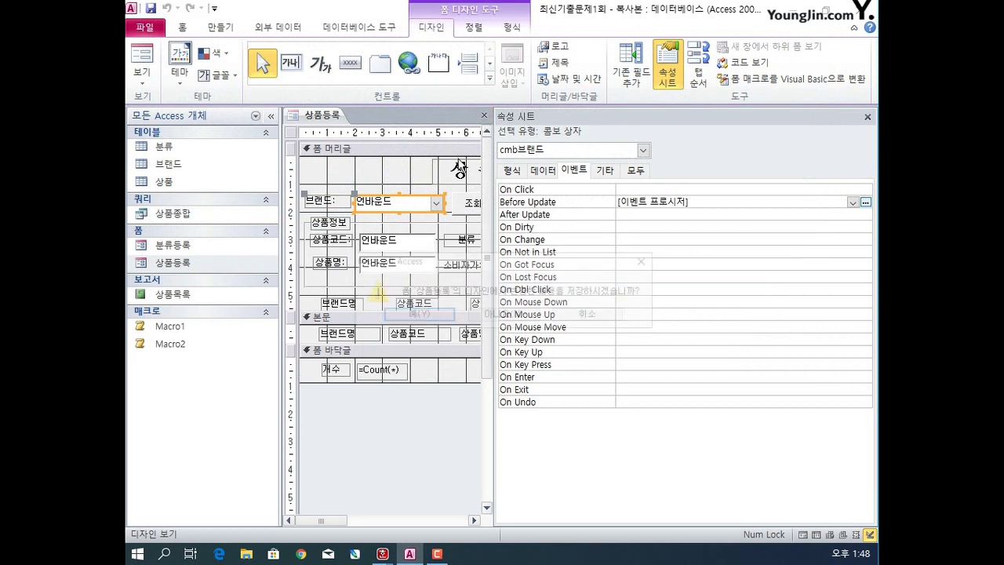
pyautogui.click(417, 314)
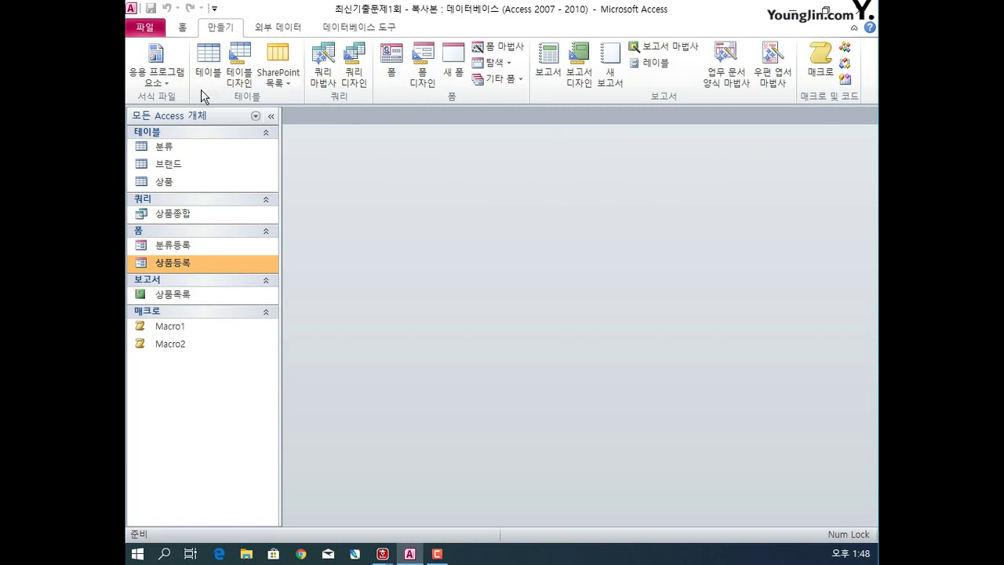
# - Create a new query in design view based on the 상품종합 query, and hide the property sheet
pyautogui.click(354, 69)
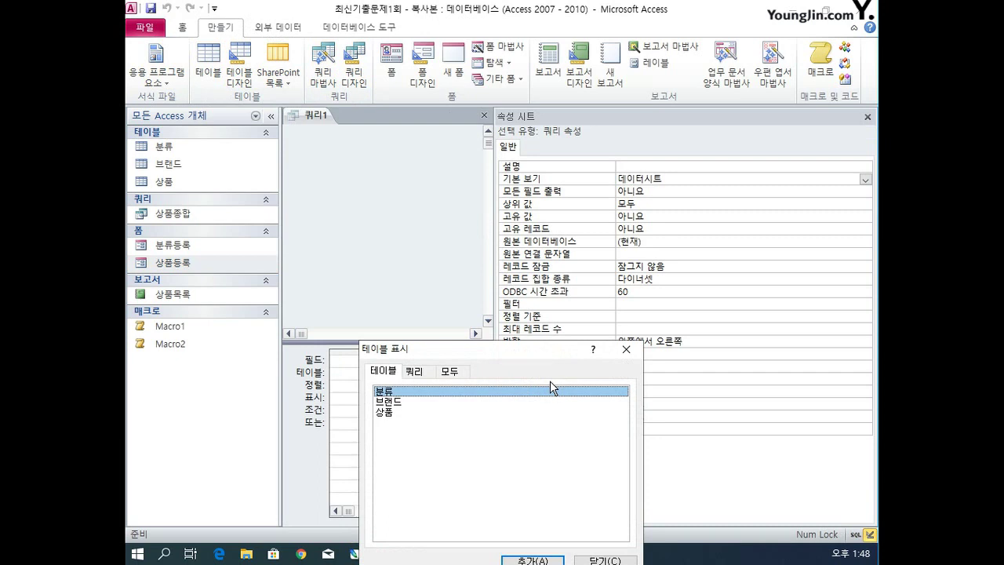
pyautogui.hotkey('ctrl', 'Tab')
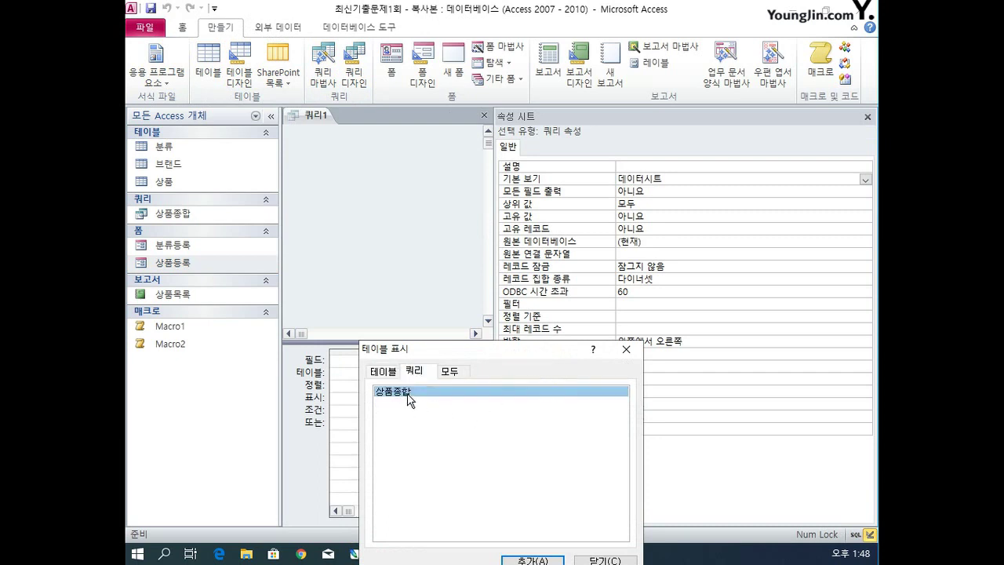
pyautogui.doubleClick(406, 393)
pyautogui.click(628, 356)
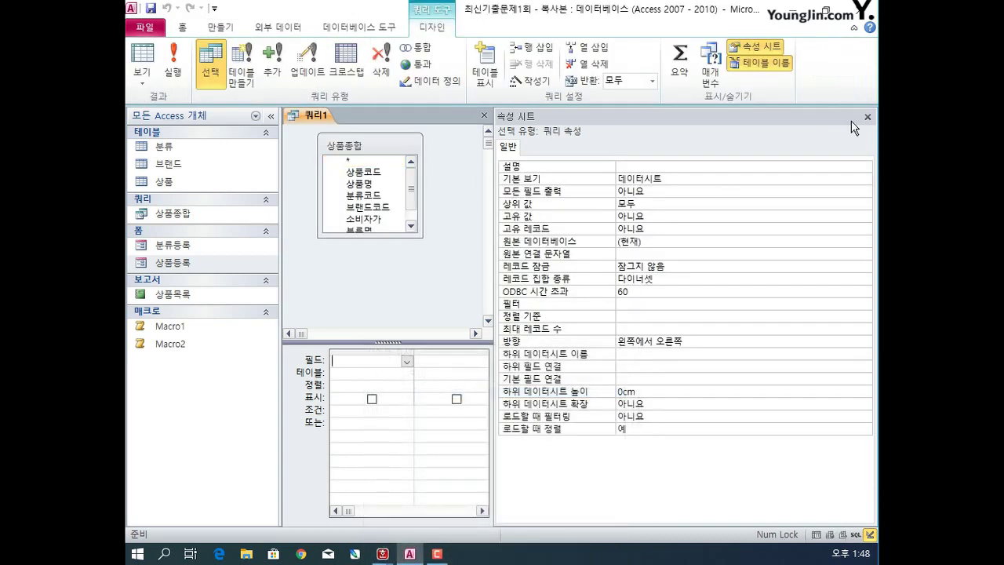
pyautogui.click(866, 116)
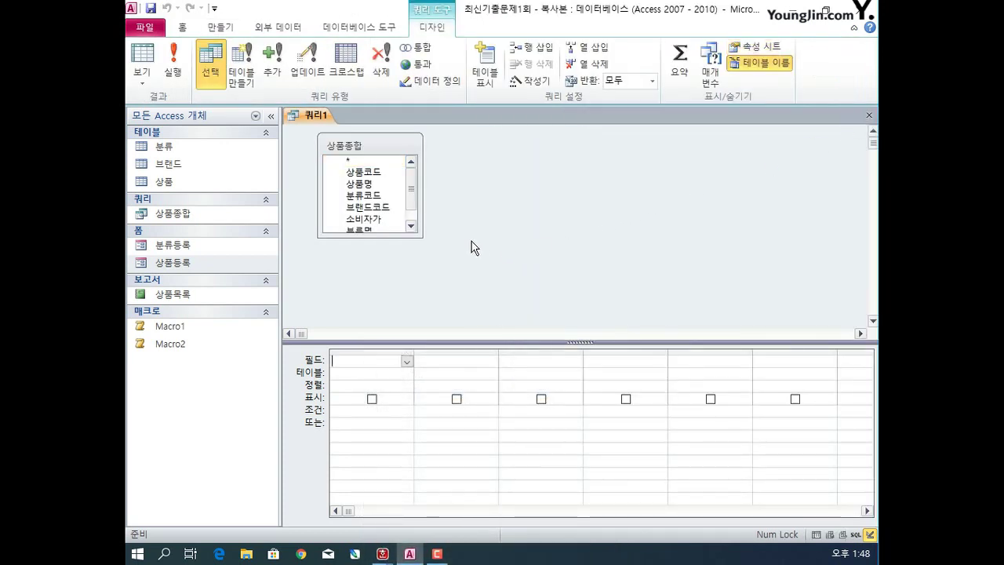
# - Add the 분류코드, 분류명 and 상품코드 fields from 상품종합 to the query design grid
pyautogui.doubleClick(369, 195)
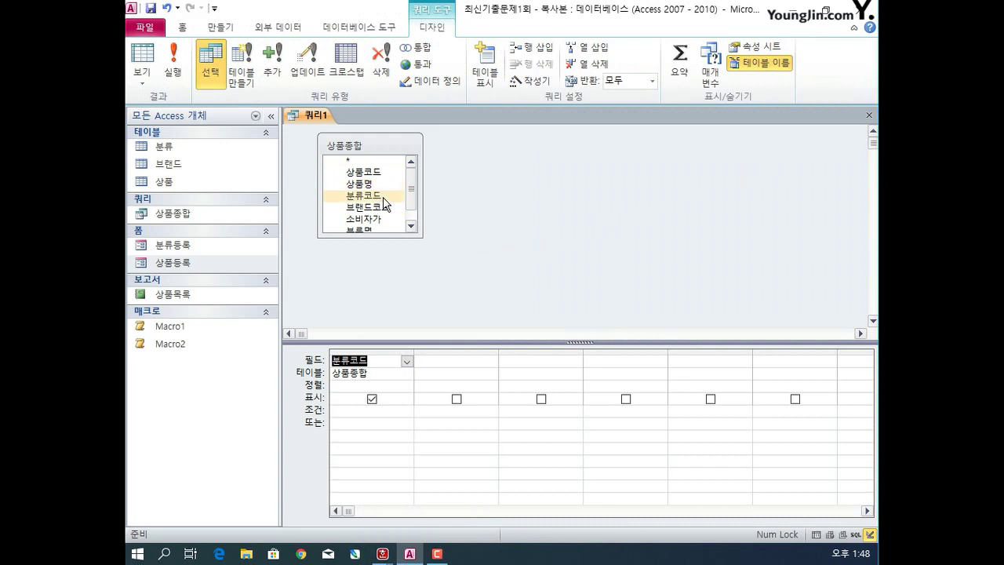
pyautogui.moveTo(412, 196); pyautogui.dragTo(411, 205)
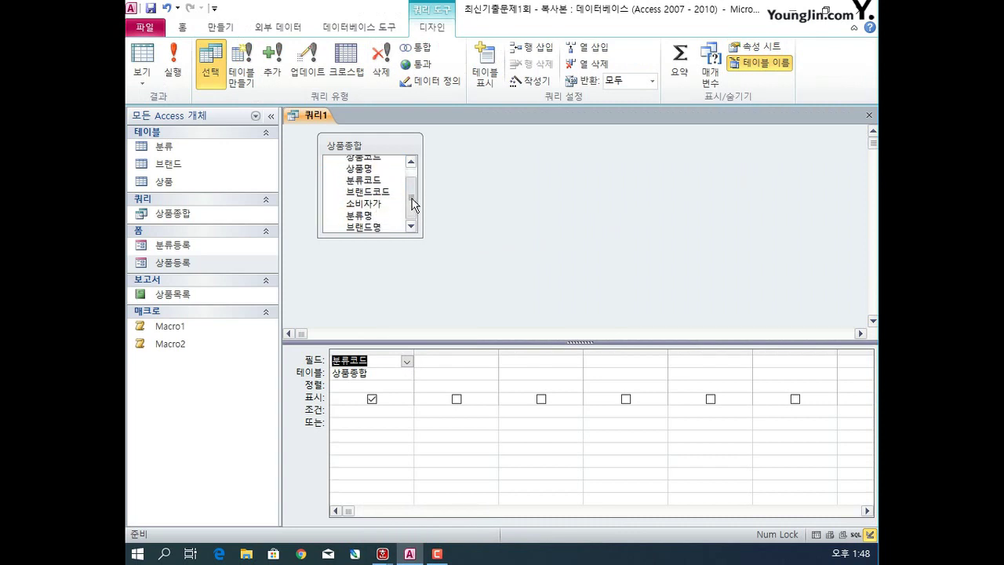
pyautogui.doubleClick(369, 215)
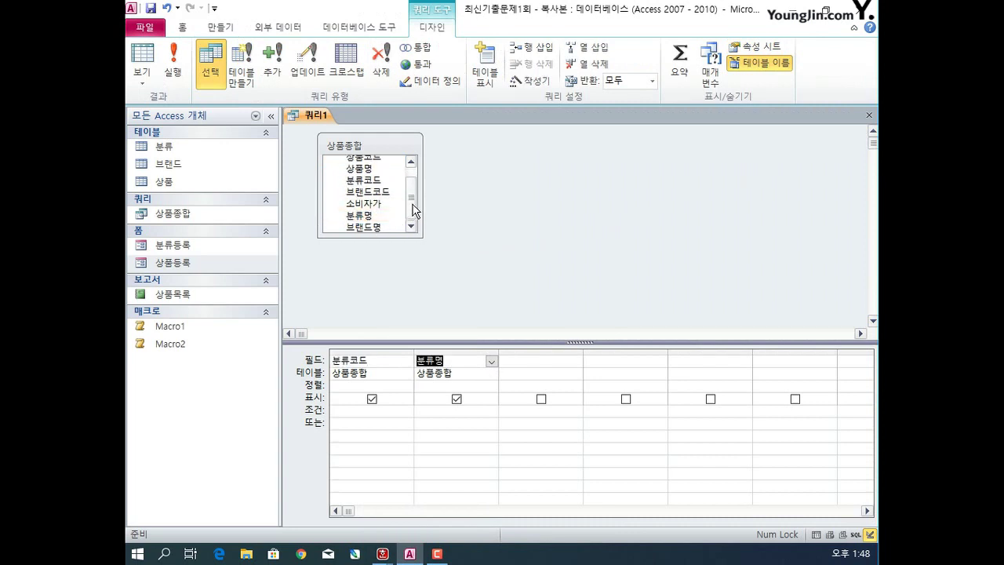
pyautogui.scroll(1, 392, 183)
pyautogui.click(386, 179)
pyautogui.doubleClick(387, 178)
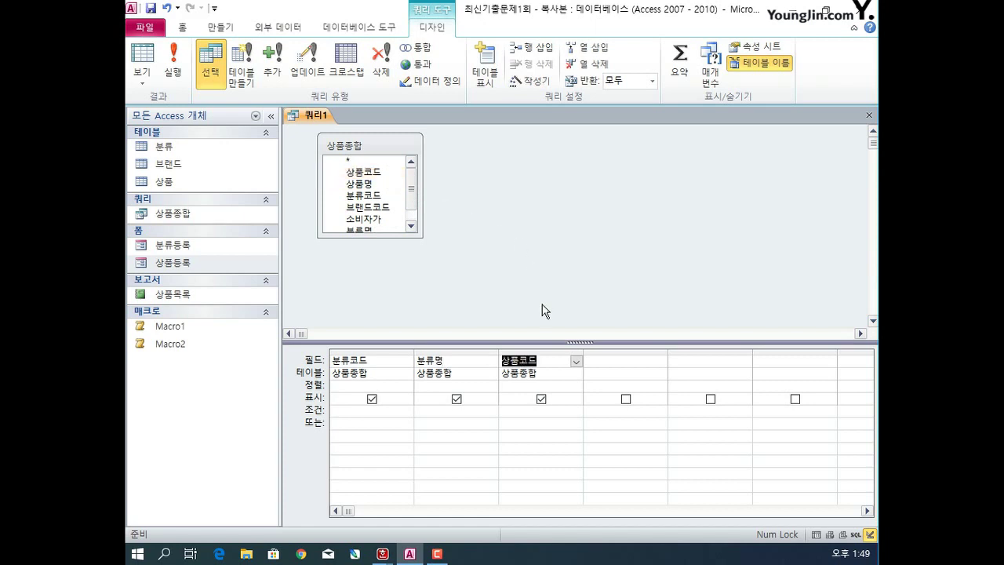
# - Turn on totals for the query, give the 상품코드 field the alias 상품수, and summarize it with 개수
pyautogui.click(679, 64)
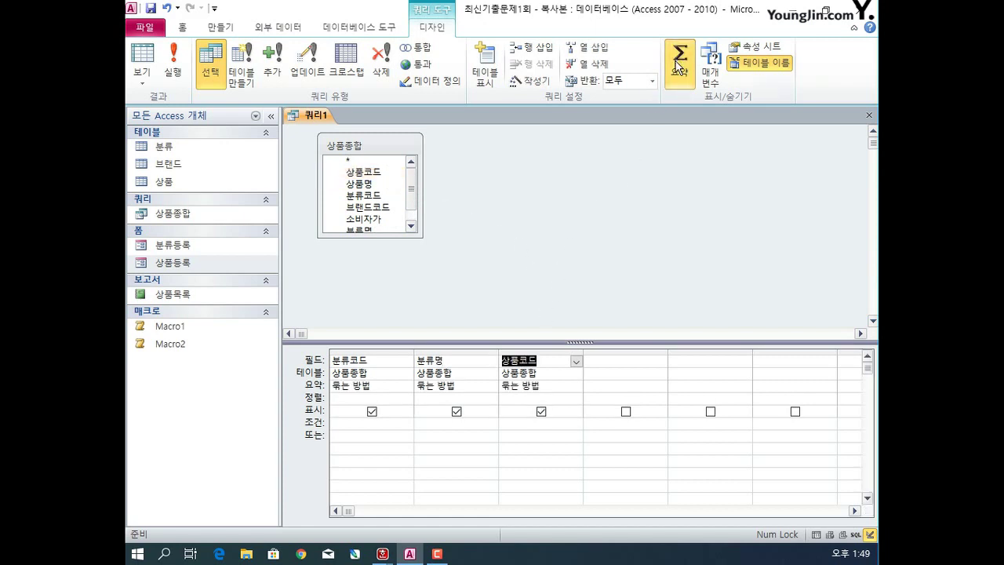
pyautogui.press('Home')
pyautogui.write('상품수:')
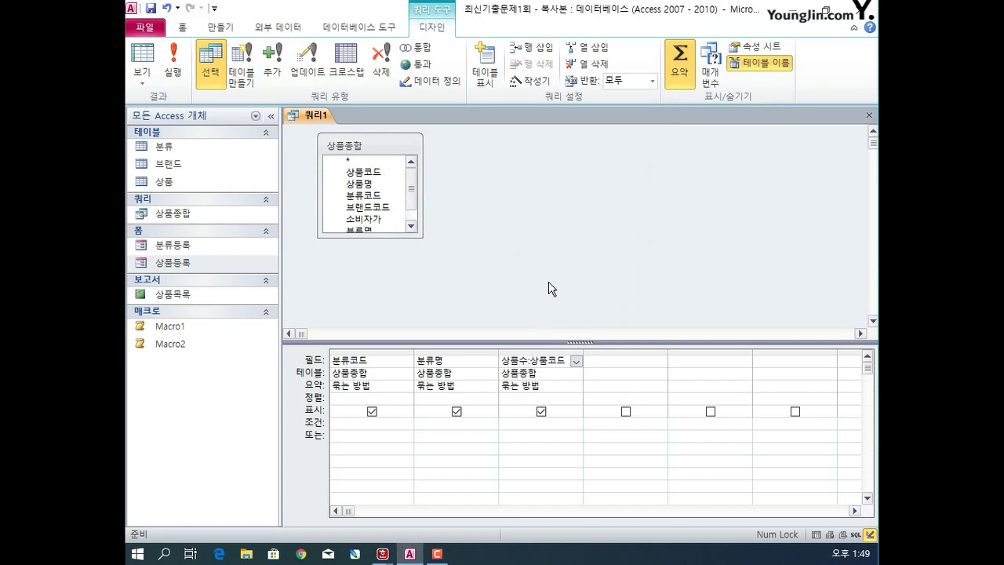
pyautogui.click(546, 385)
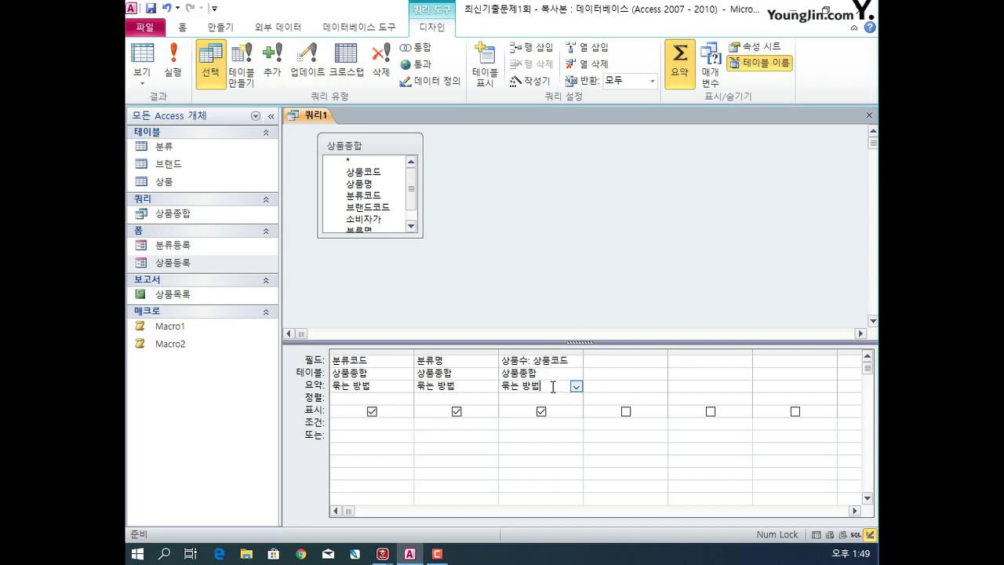
pyautogui.click(574, 387)
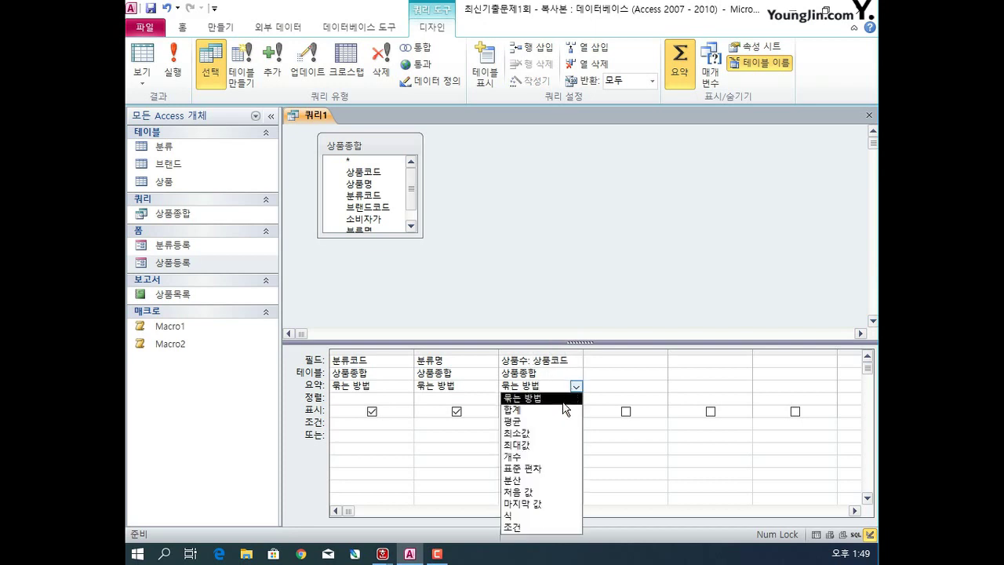
pyautogui.click(541, 456)
# - Run the totals query, close it, and save it under the name 분류별상품수
pyautogui.click(173, 64)
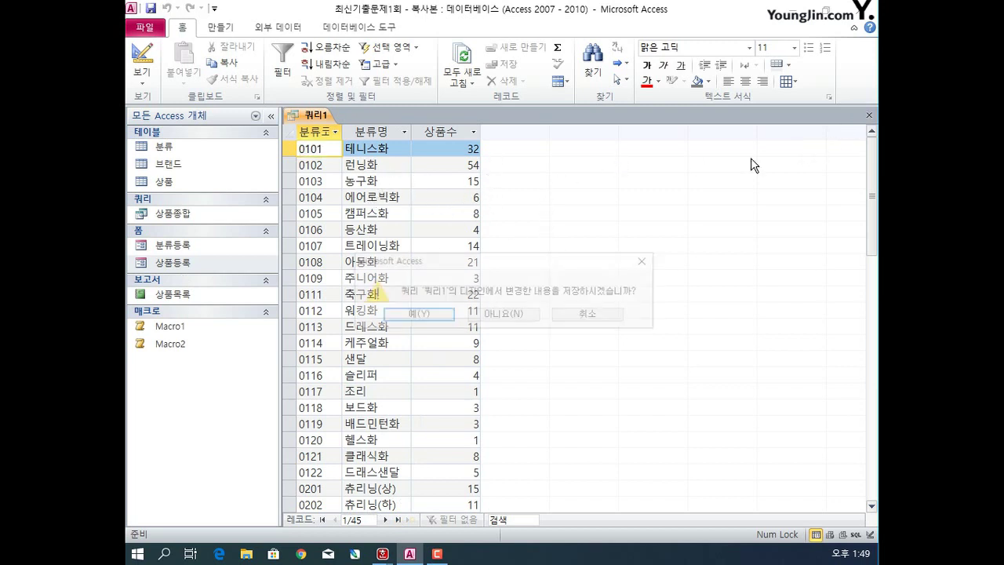
pyautogui.hotkey('ctrl', 'w')
pyautogui.click(473, 313)
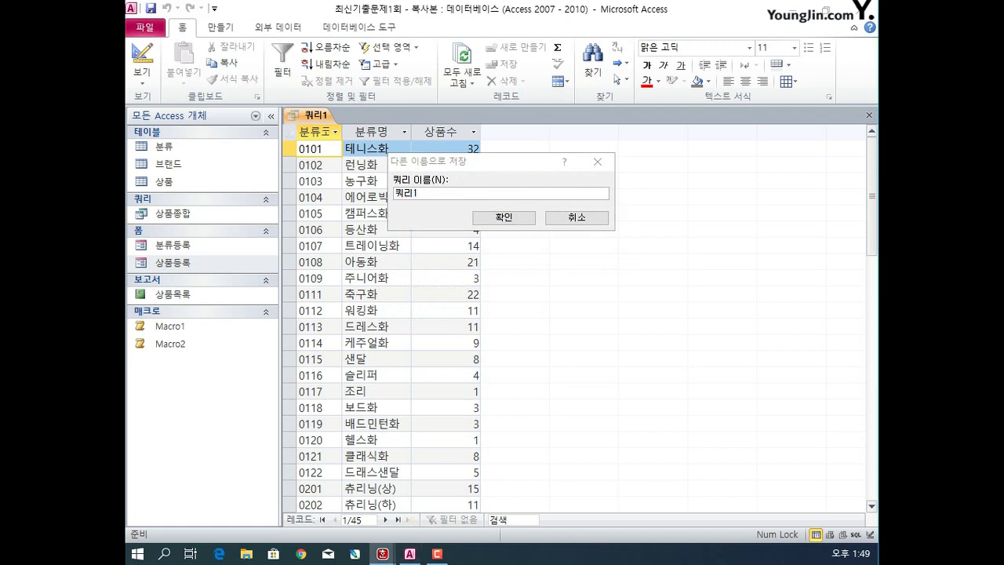
pyautogui.click(367, 197)
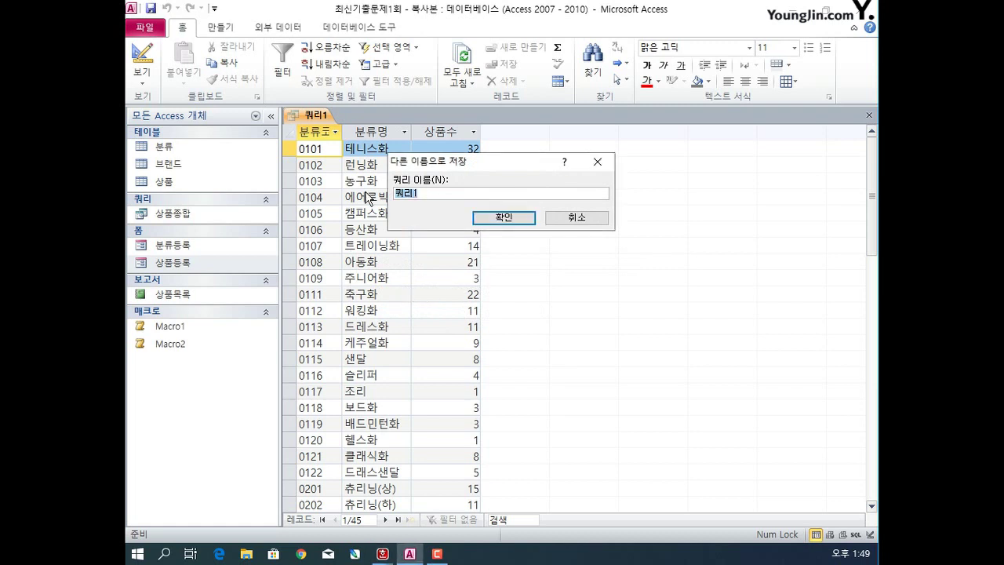
pyautogui.write('분류별사')
pyautogui.write('상품수')
pyautogui.click(501, 218)
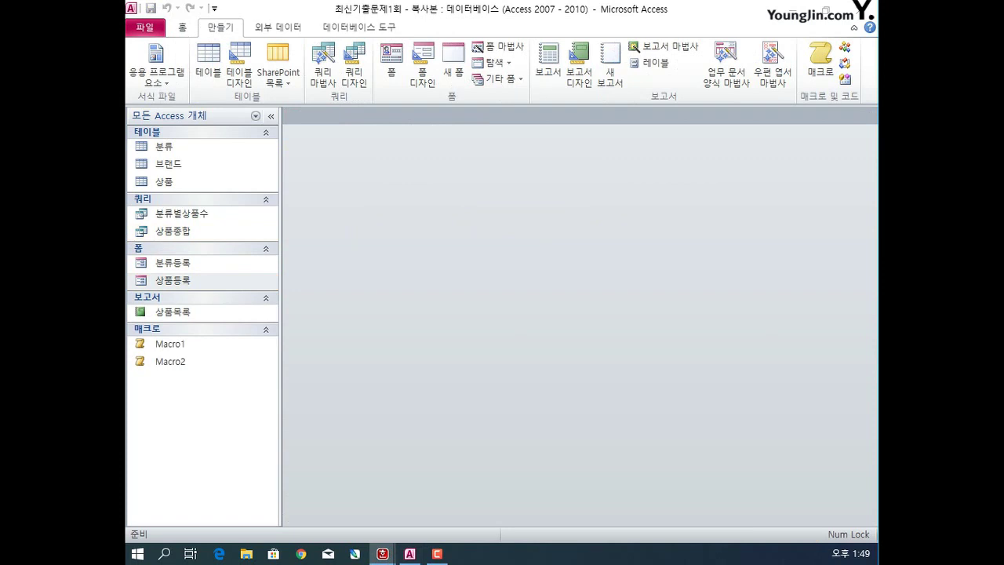
# - Open the 상품등록 form in design view and view the event properties of the txt상품명 text box
pyautogui.rightClick(191, 278)
pyautogui.click(239, 318)
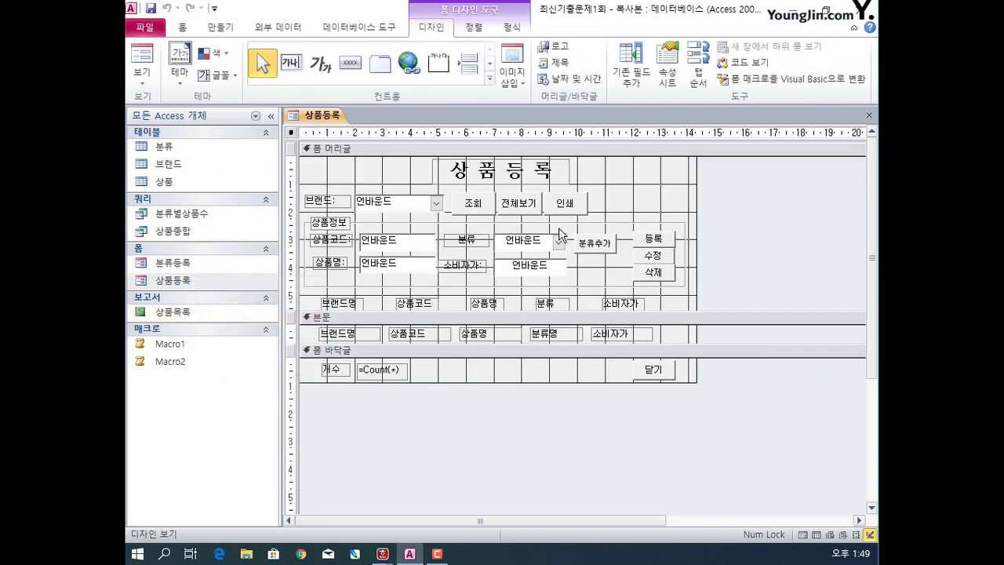
pyautogui.click(667, 71)
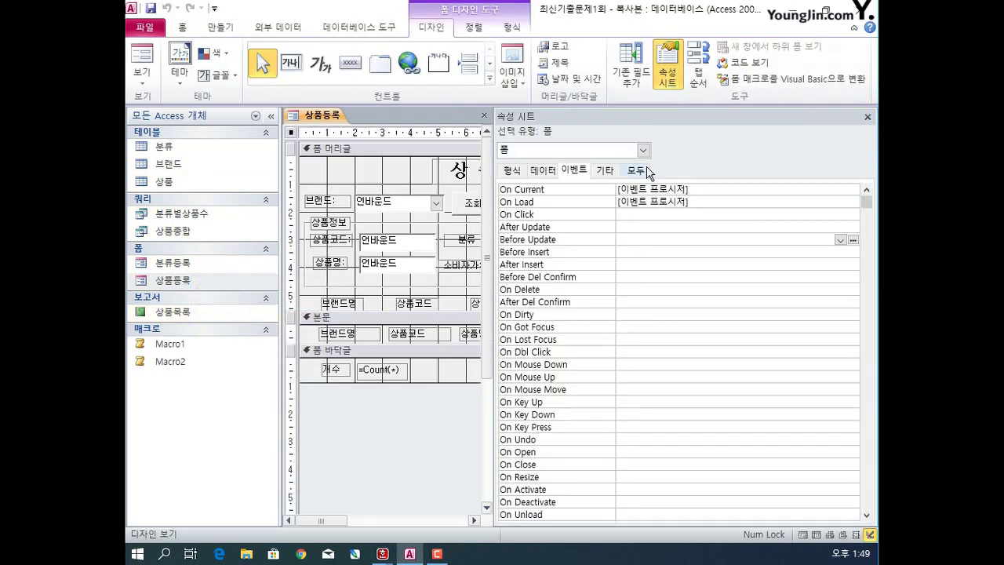
pyautogui.click(642, 150)
pyautogui.scroll(6, 624, 177)
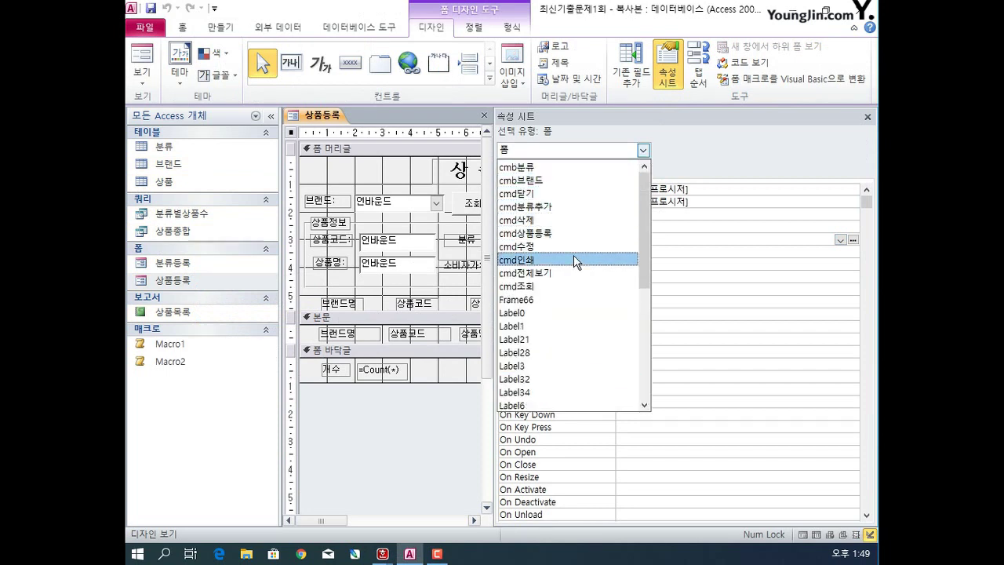
pyautogui.scroll(-6, 573, 258)
pyautogui.click(557, 296)
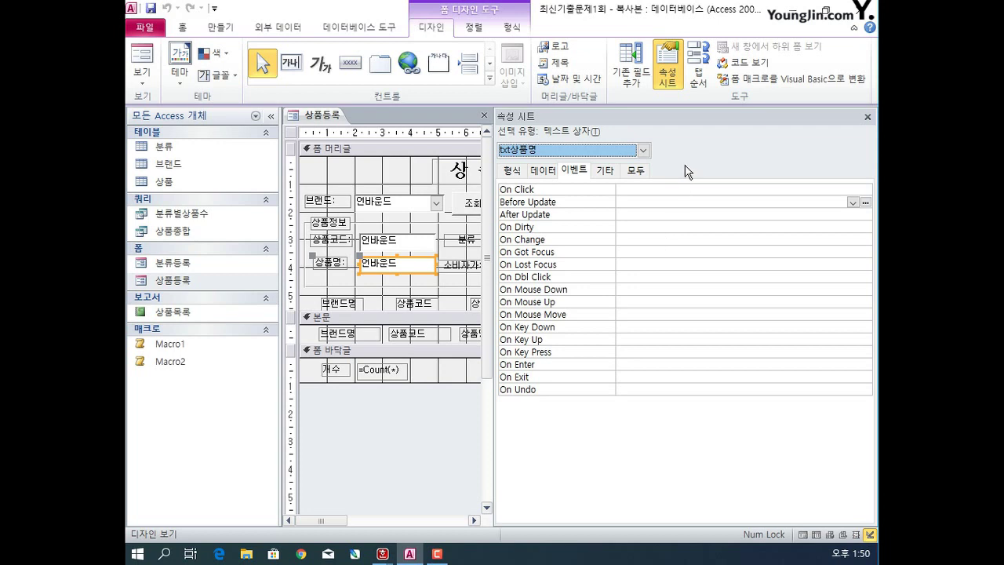
pyautogui.click(866, 118)
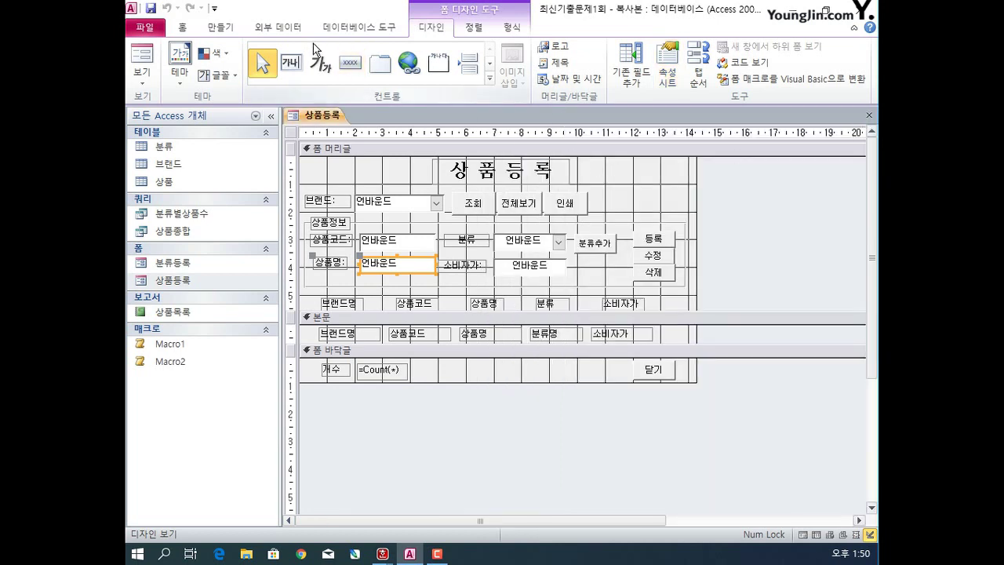
# - Create a new macro and add a MessageBox action to it
pyautogui.click(234, 34)
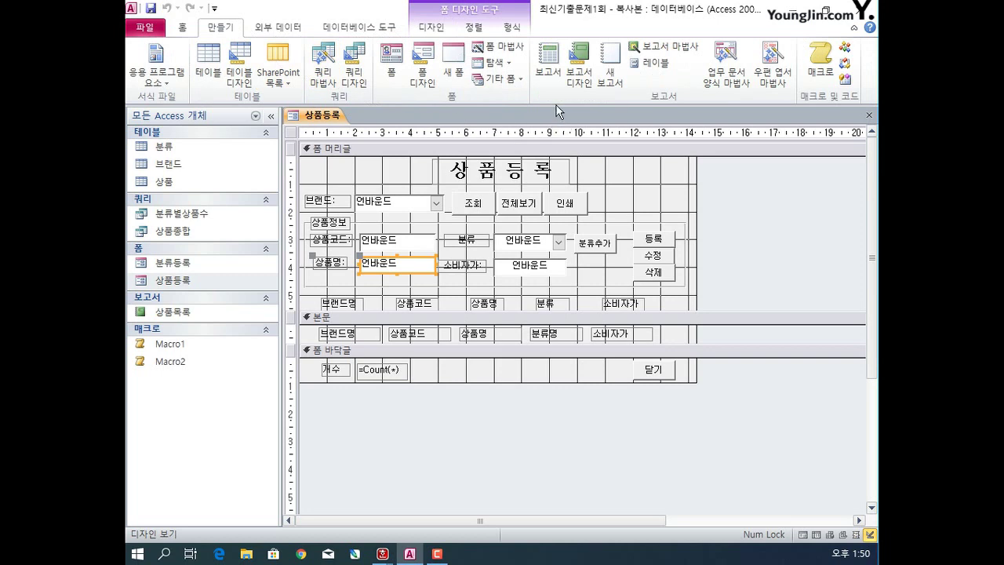
pyautogui.click(820, 63)
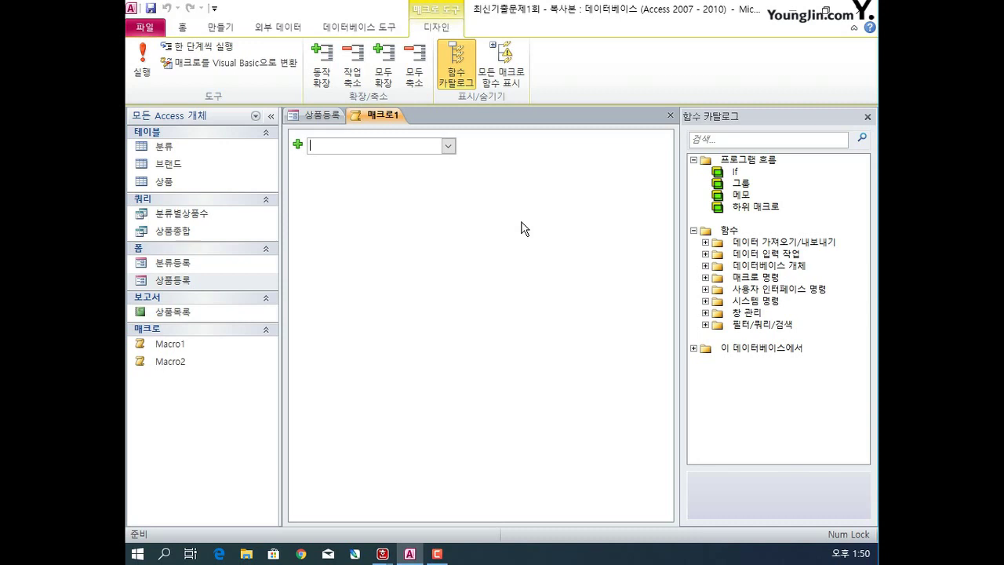
pyautogui.click(448, 146)
pyautogui.scroll(-2, 437, 229)
pyautogui.scroll(-10, 440, 236)
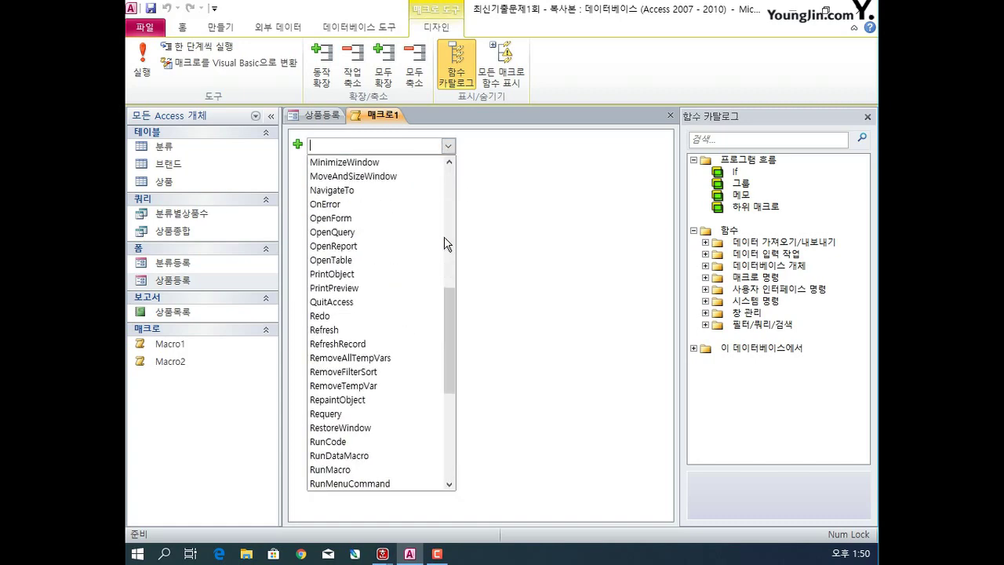
pyautogui.scroll(2, 443, 243)
pyautogui.scroll(-2, 444, 243)
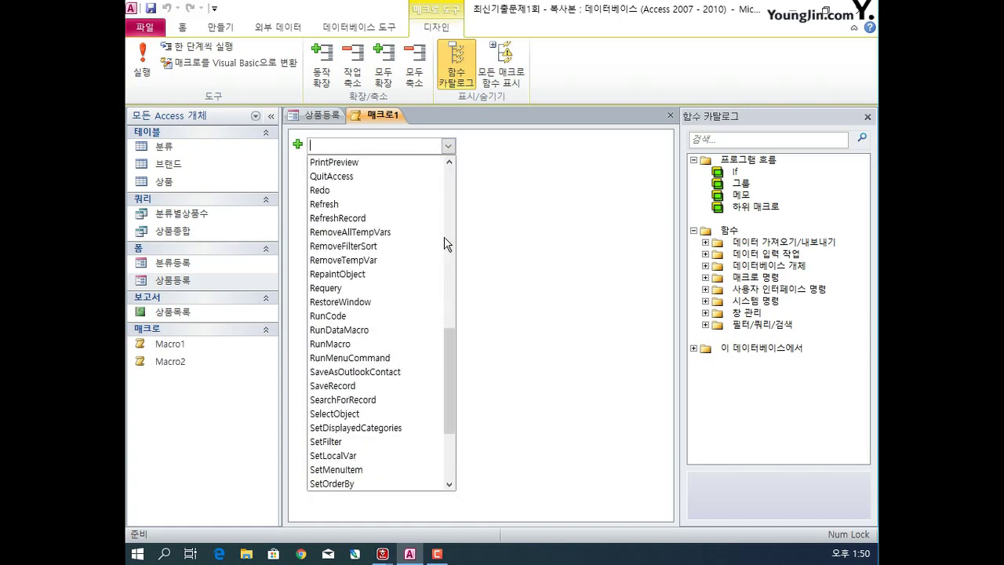
pyautogui.scroll(3, 444, 243)
pyautogui.scroll(2, 444, 243)
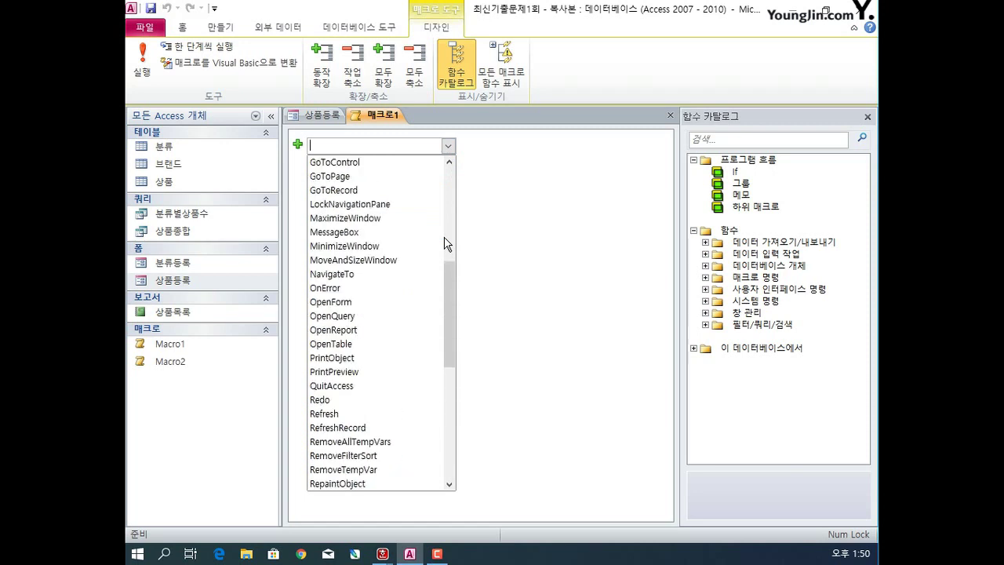
pyautogui.click(407, 231)
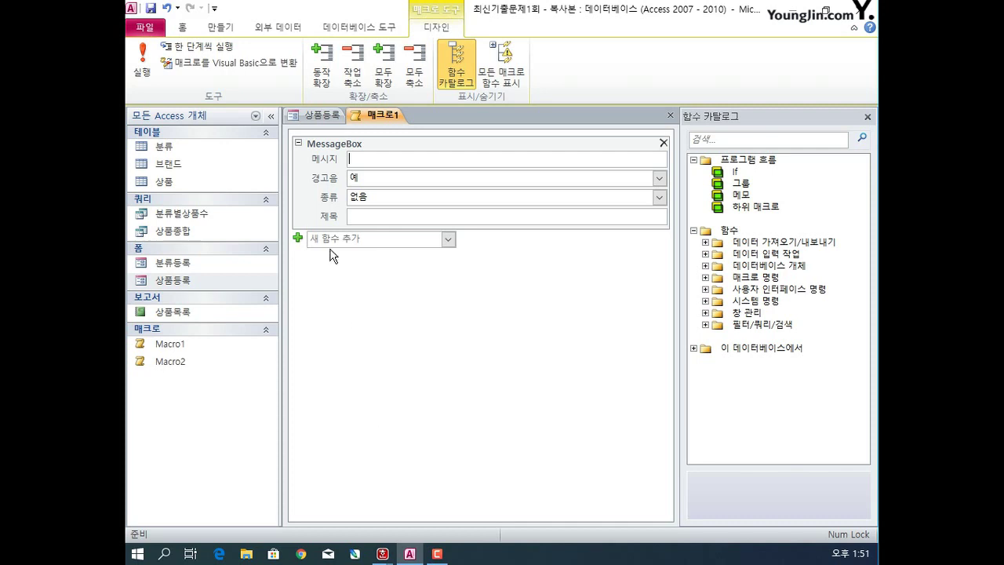
# - Return to the 상품등록 form and check the form's record source among all its properties
pyautogui.click(323, 116)
pyautogui.click(291, 133)
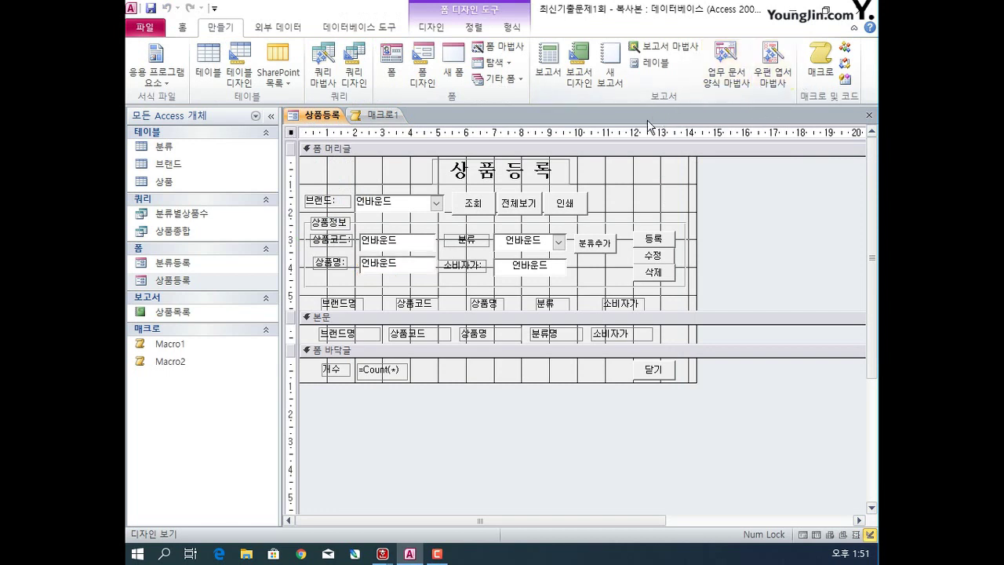
pyautogui.click(182, 27)
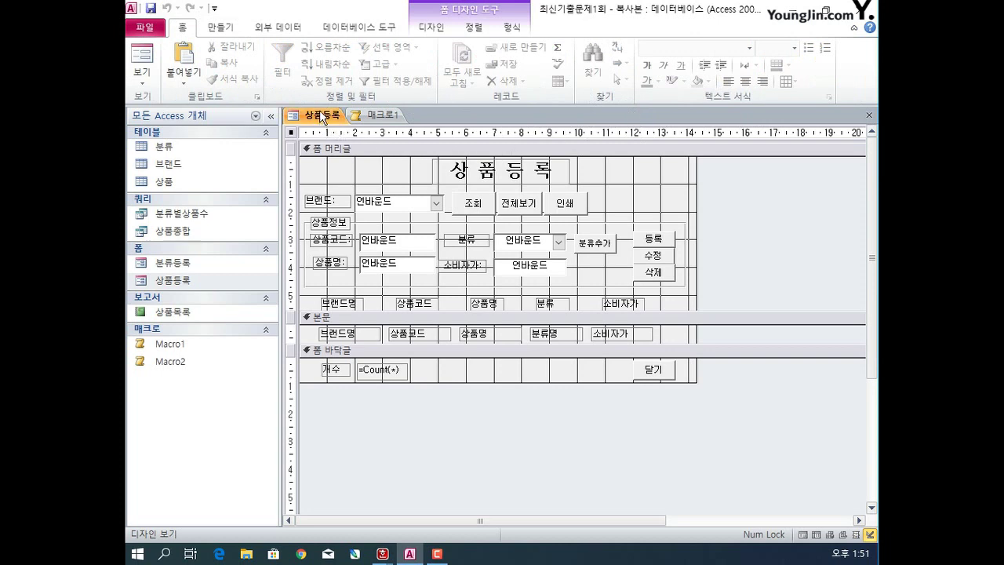
pyautogui.click(436, 30)
pyautogui.click(666, 67)
pyautogui.click(635, 171)
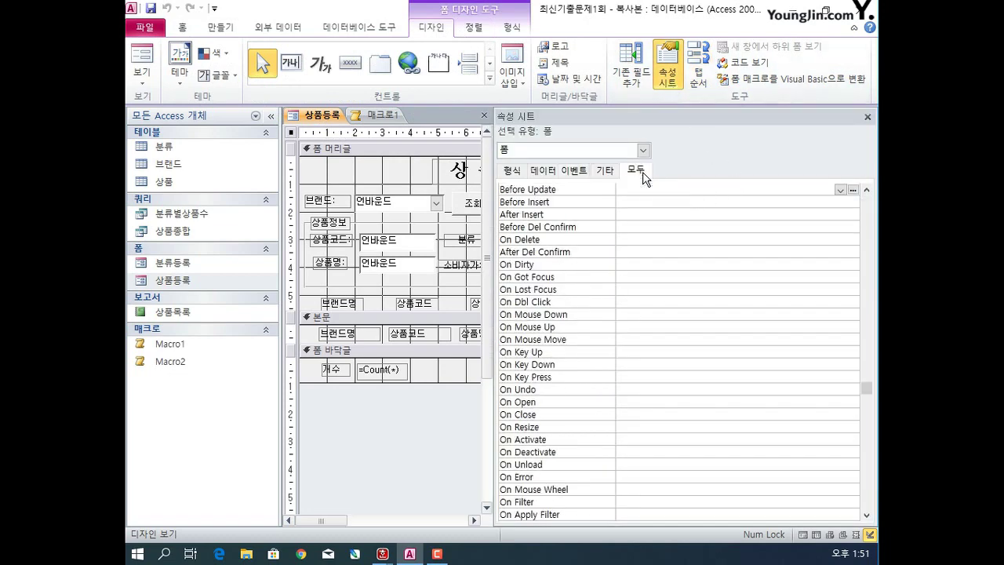
pyautogui.scroll(8, 798, 226)
pyautogui.scroll(10, 798, 226)
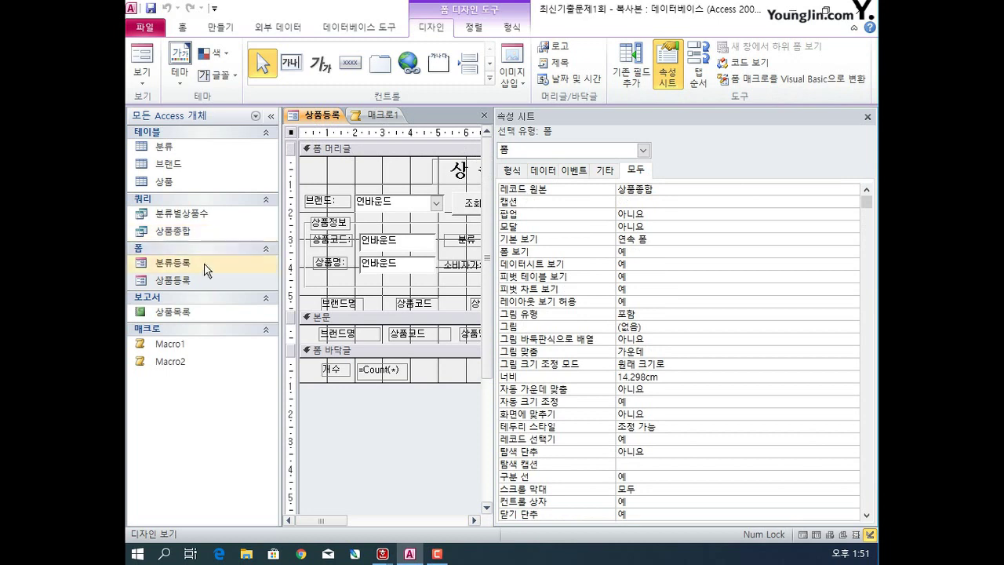
# - Close the form's property sheet, open the 상품종합 query in datasheet view, and look through its records
pyautogui.click(186, 235)
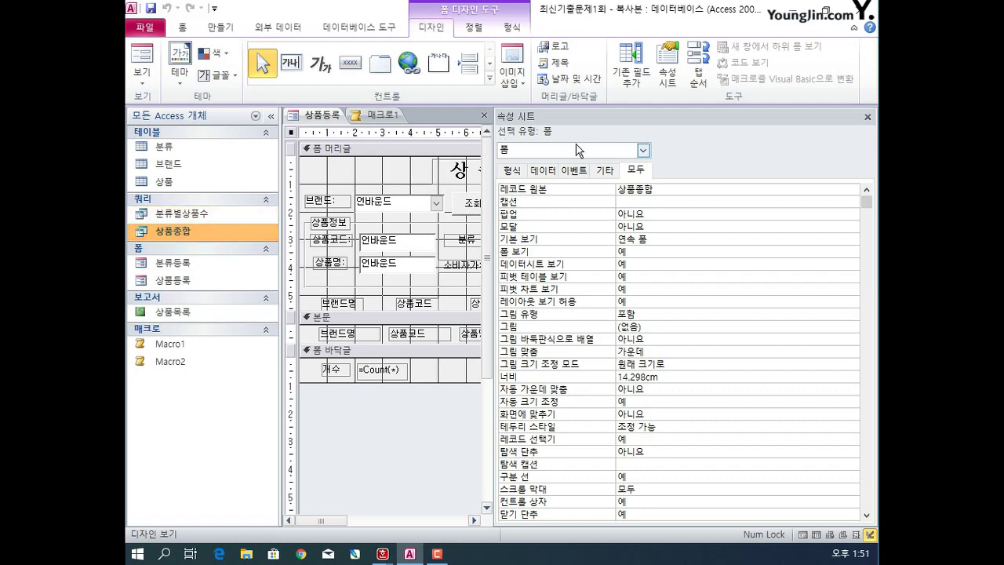
pyautogui.click(867, 116)
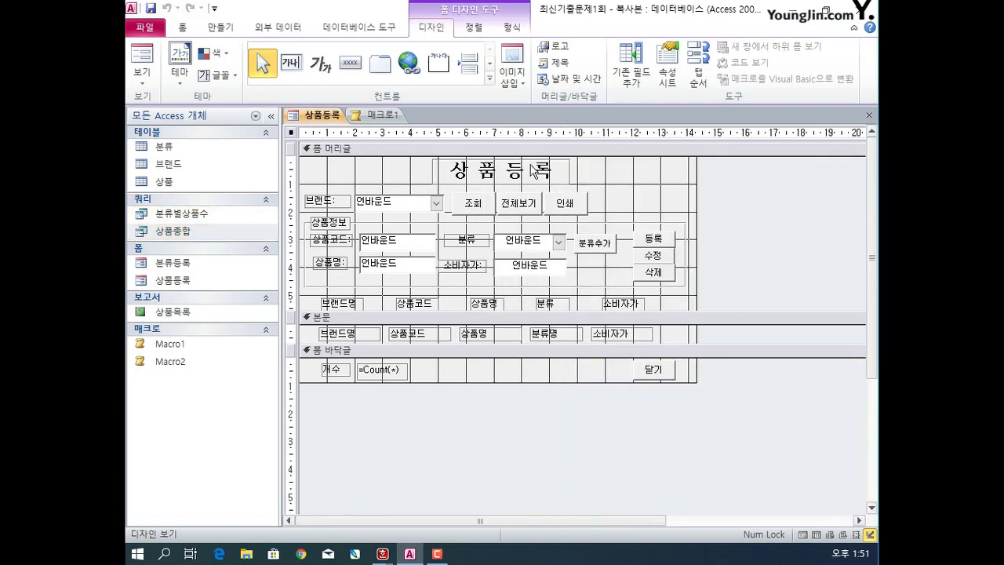
pyautogui.doubleClick(176, 231)
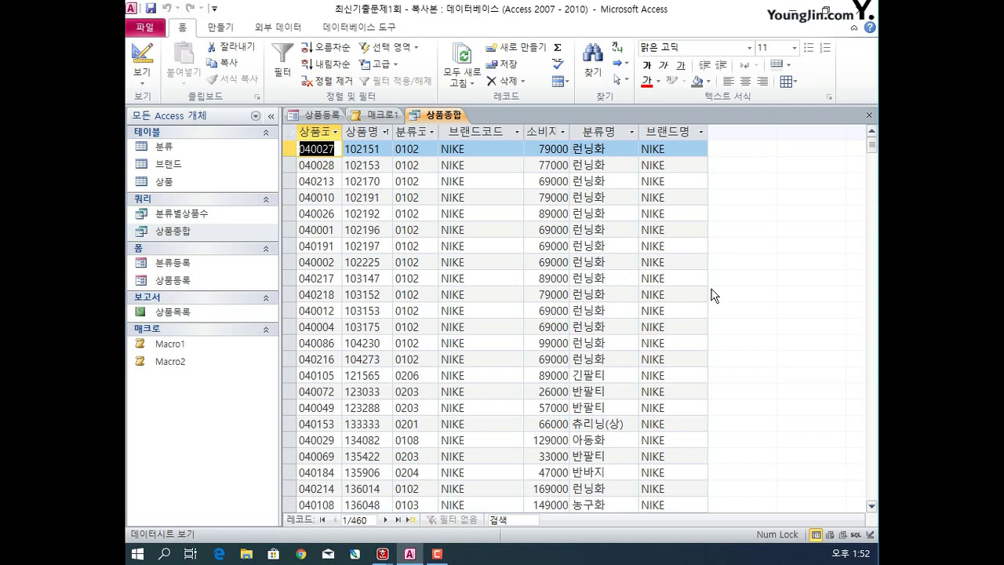
pyautogui.scroll(-20, 680, 301)
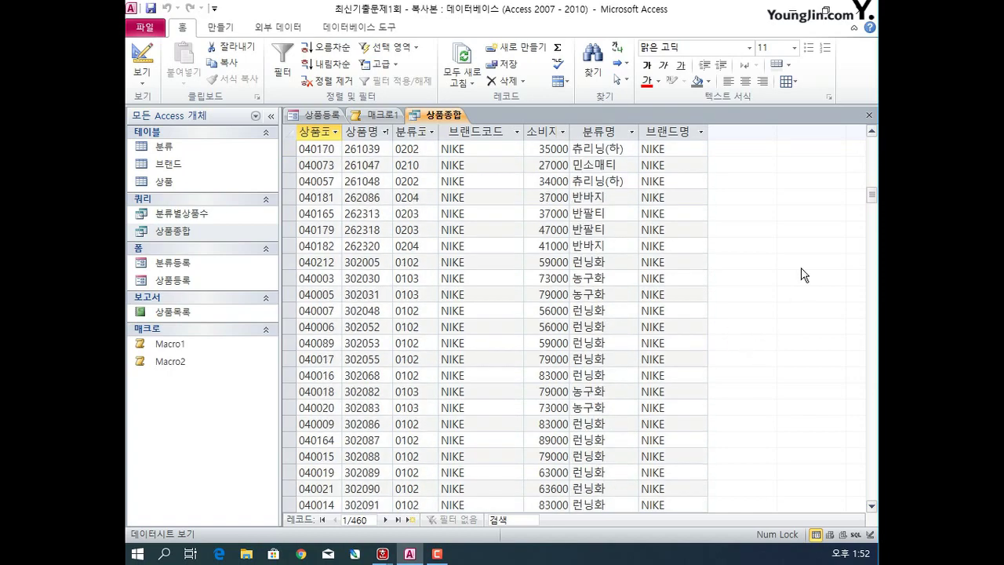
# - Look through the remaining records of the 상품종합 query, close it, and return to the new macro
pyautogui.moveTo(873, 202); pyautogui.dragTo(872, 365)
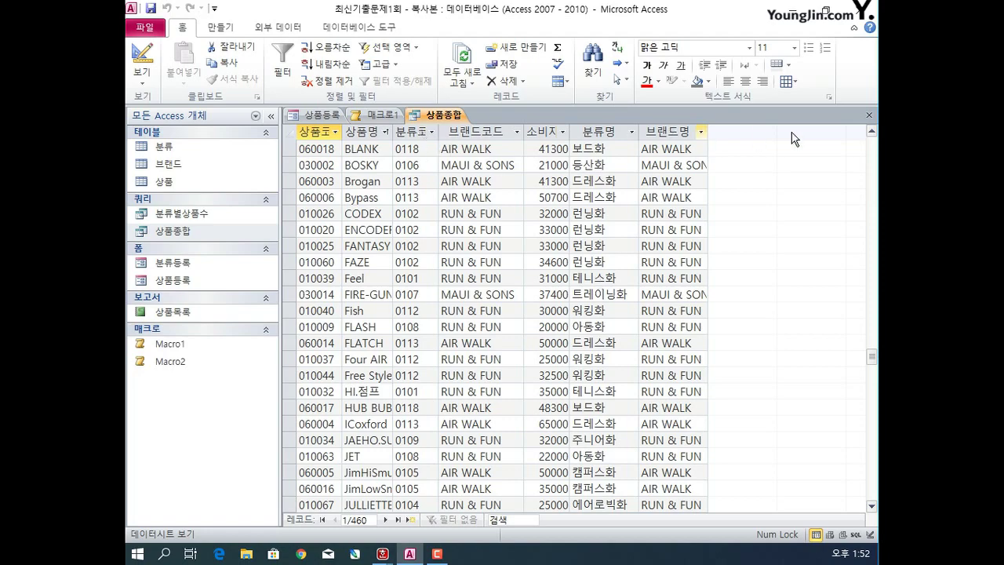
pyautogui.click(868, 115)
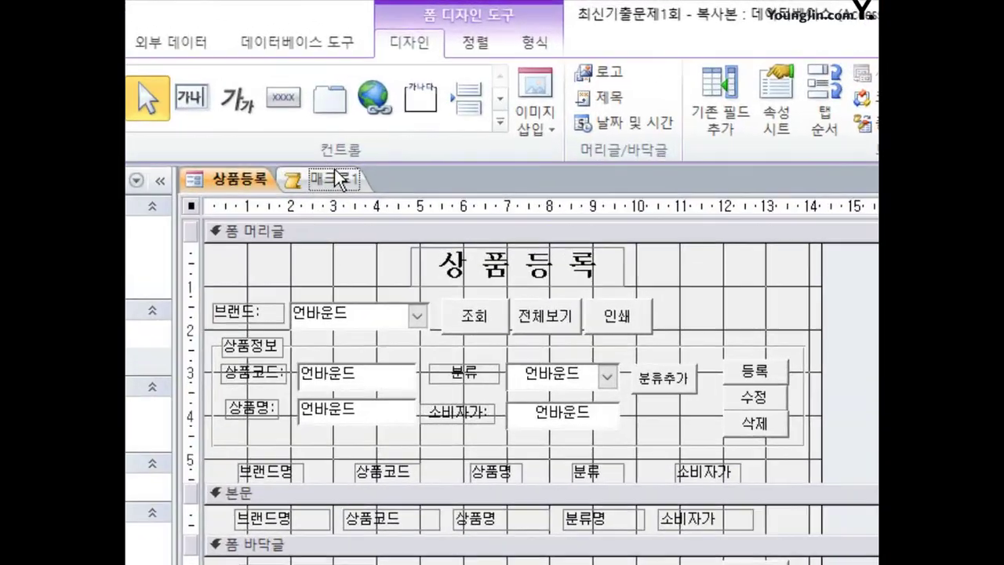
pyautogui.click(335, 179)
# - Start the MessageBox message with the expression =[브랜드명] & "(" & [분류명]
pyautogui.click(319, 284)
pyautogui.write('=')
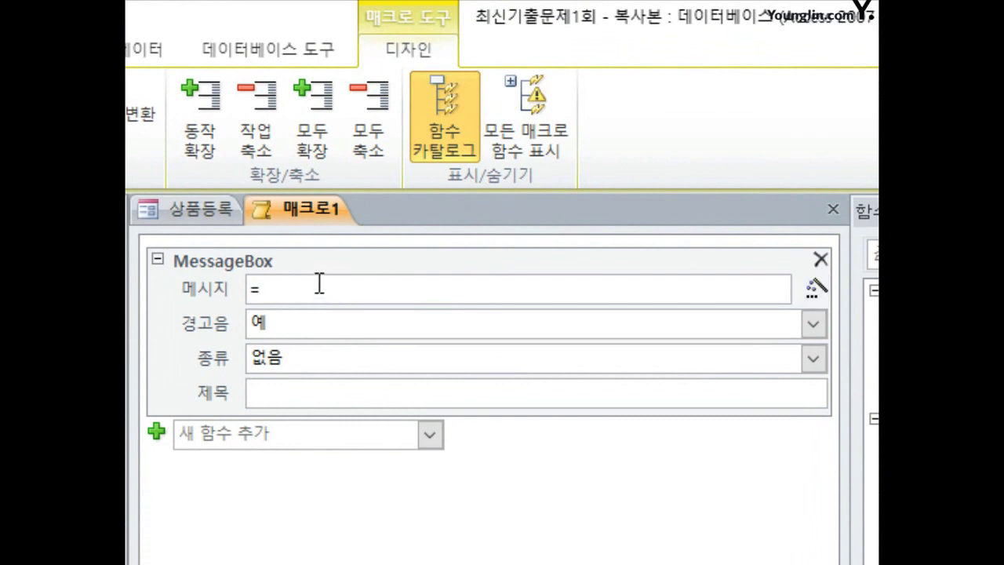
pyautogui.write('[qm')
pyautogui.press('BackSpace')
pyautogui.press('BackSpace')
pyautogui.press('Hangul')
pyautogui.write('브랜드명] & "(" ')
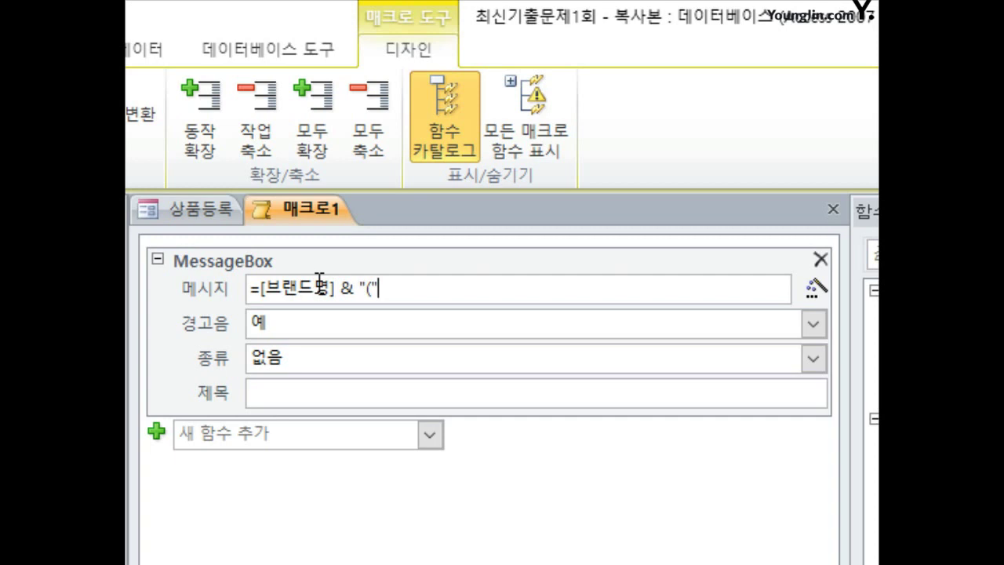
pyautogui.write('& ')
pyautogui.write('[분')
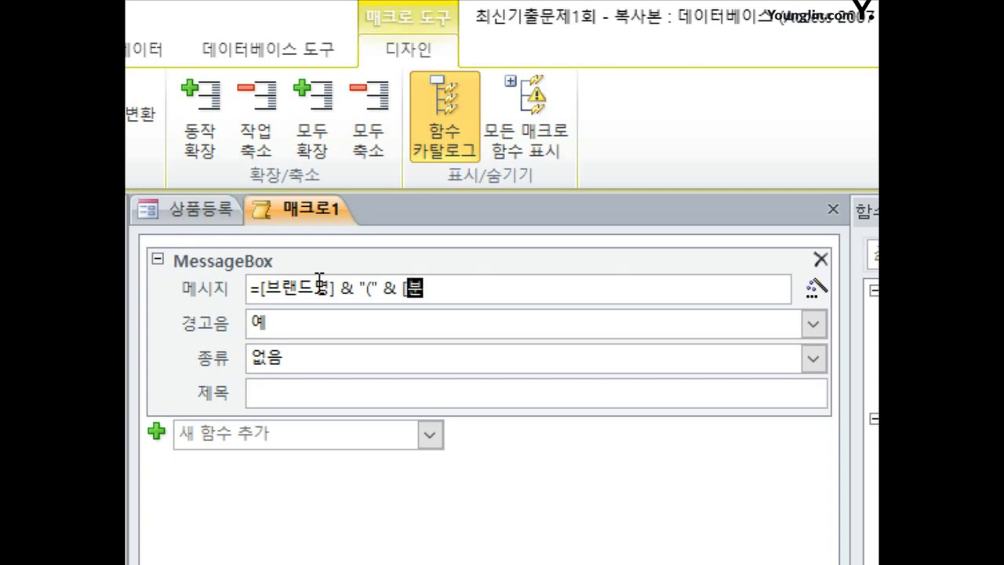
pyautogui.write('류명]')
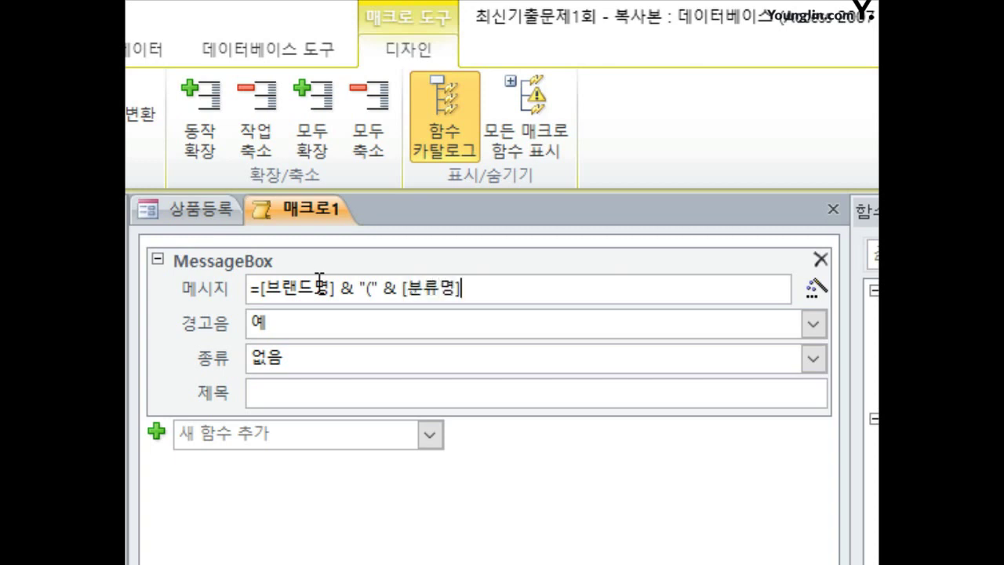
# - Append & ")의 분류코드는 " & to the end of the MessageBox message expression
pyautogui.write(' & ")"')
pyautogui.press('Left')
pyautogui.write('의')
pyautogui.write(' 분')
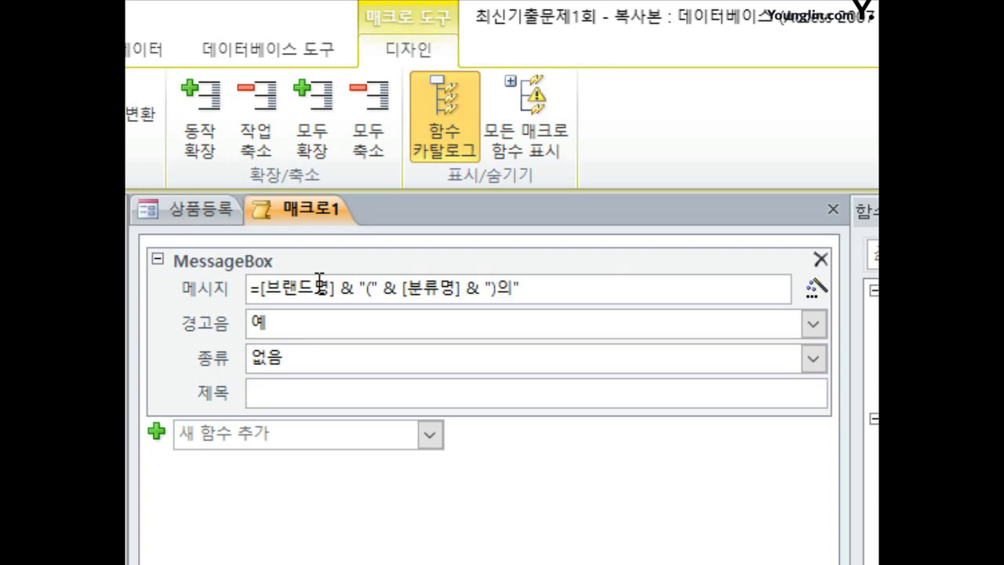
pyautogui.write('류코드는')
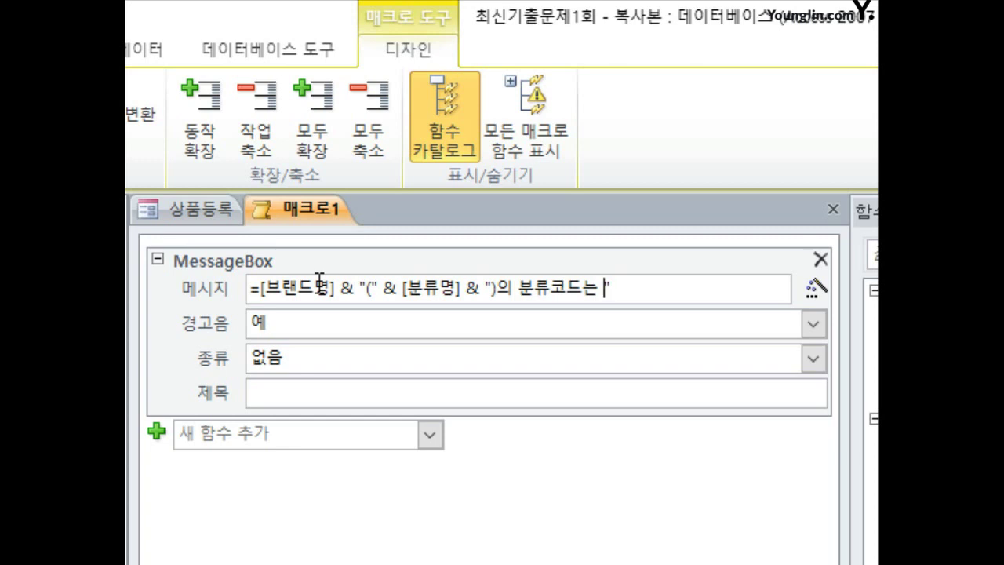
pyautogui.press('End')
pyautogui.write('&')
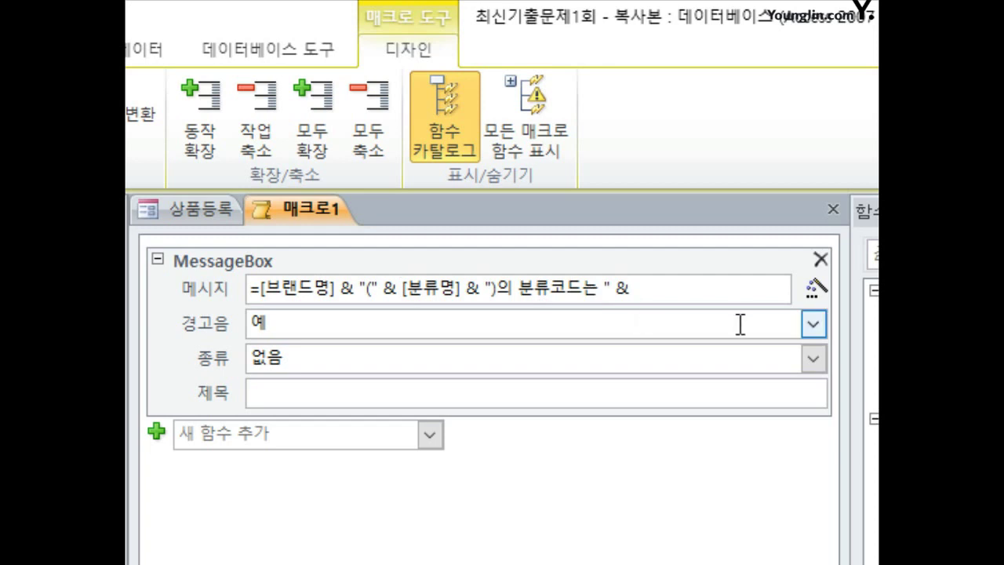
pyautogui.rightClick(652, 289)
pyautogui.click(639, 287)
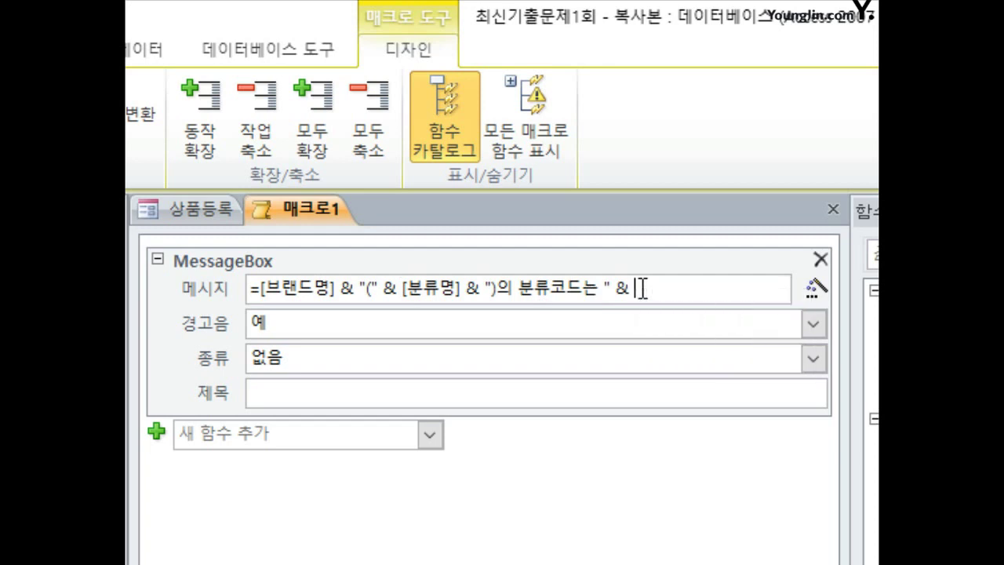
pyautogui.moveTo(675, 291); pyautogui.dragTo(251, 290)
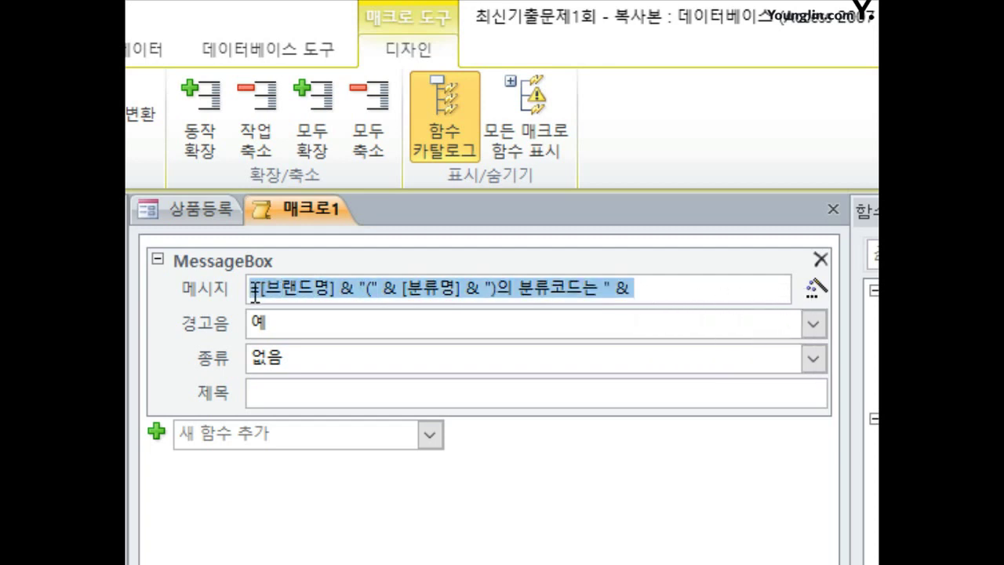
pyautogui.rightClick(335, 292)
pyautogui.click(398, 339)
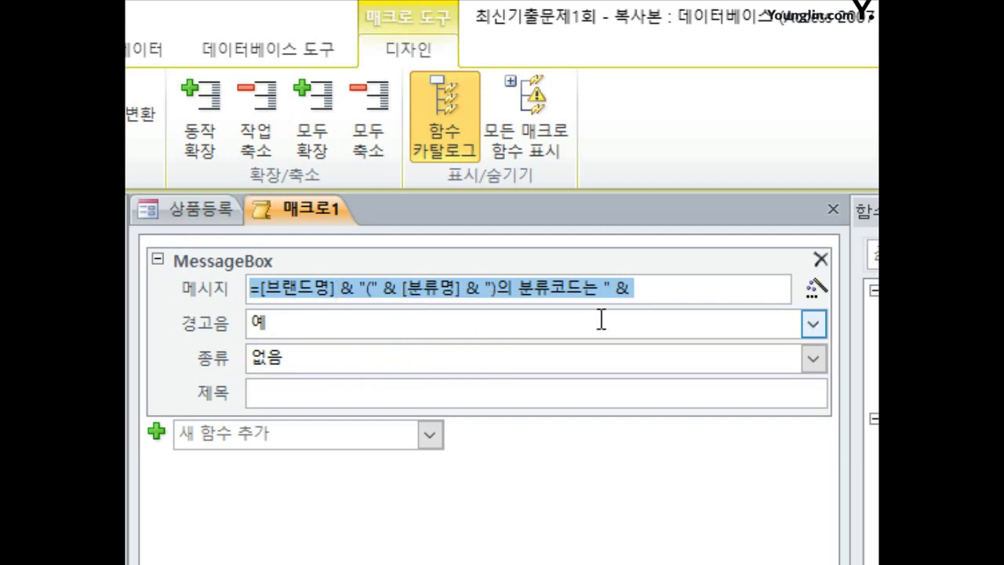
pyautogui.click(815, 289)
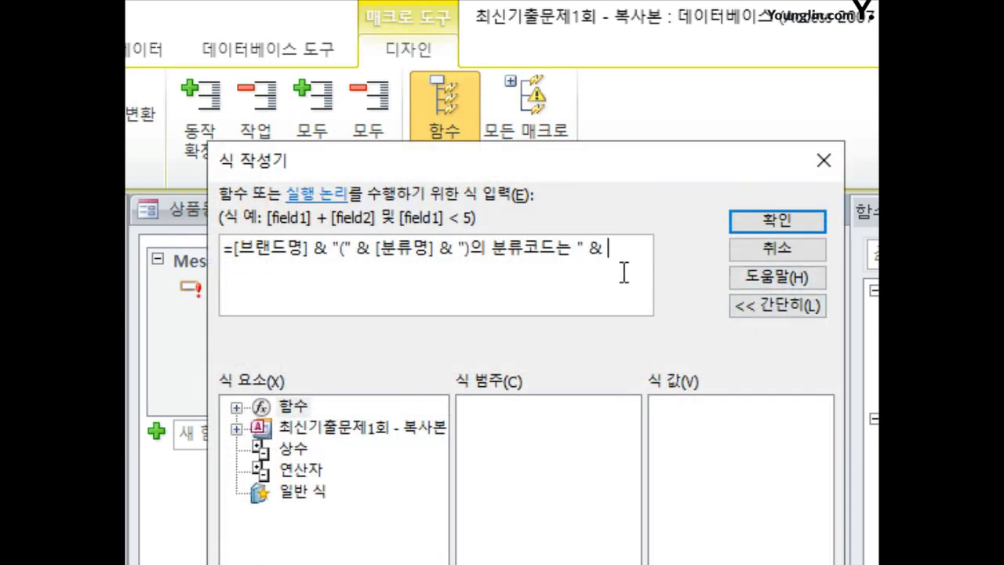
pyautogui.click(821, 162)
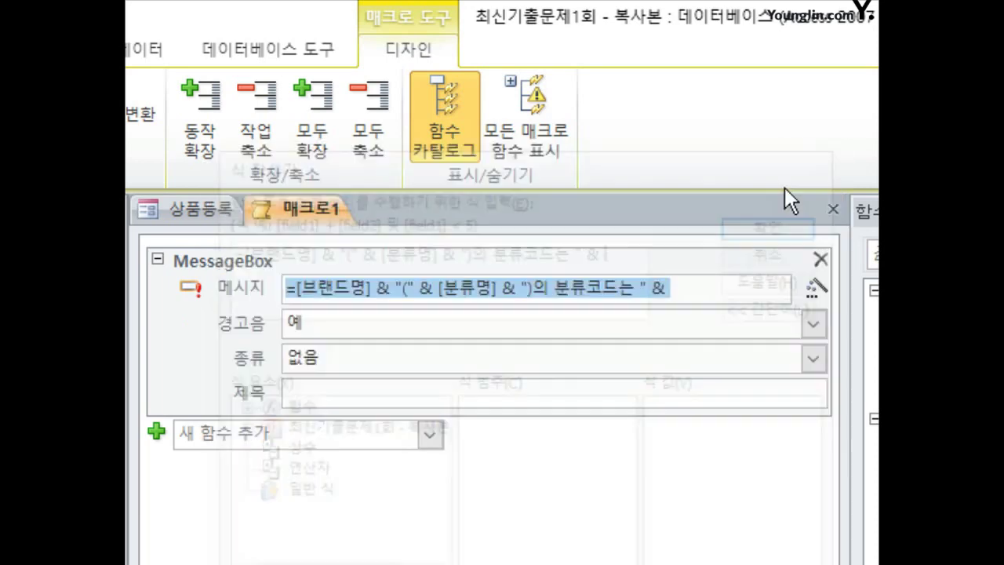
# - Append a dlookup() call to the message and, in the Expression Builder, give it three empty single-quoted arguments separated by commas
pyautogui.click(695, 283)
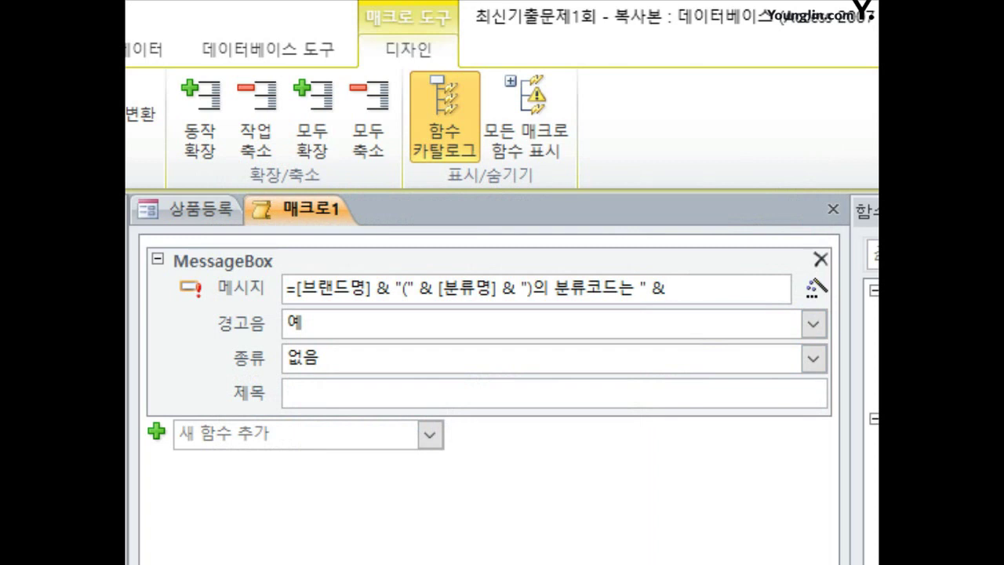
pyautogui.write('dlookup')
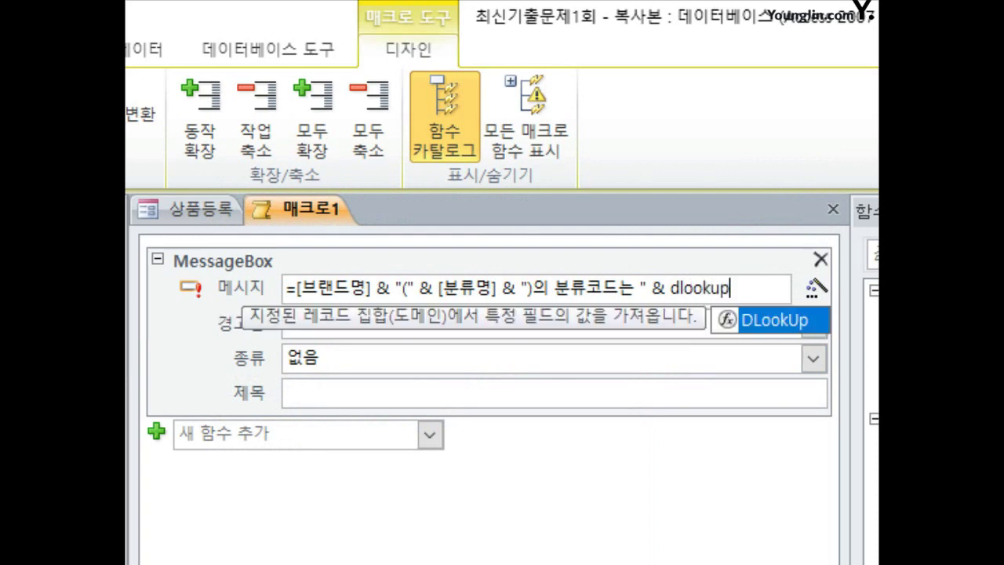
pyautogui.write('()')
pyautogui.press('Left')
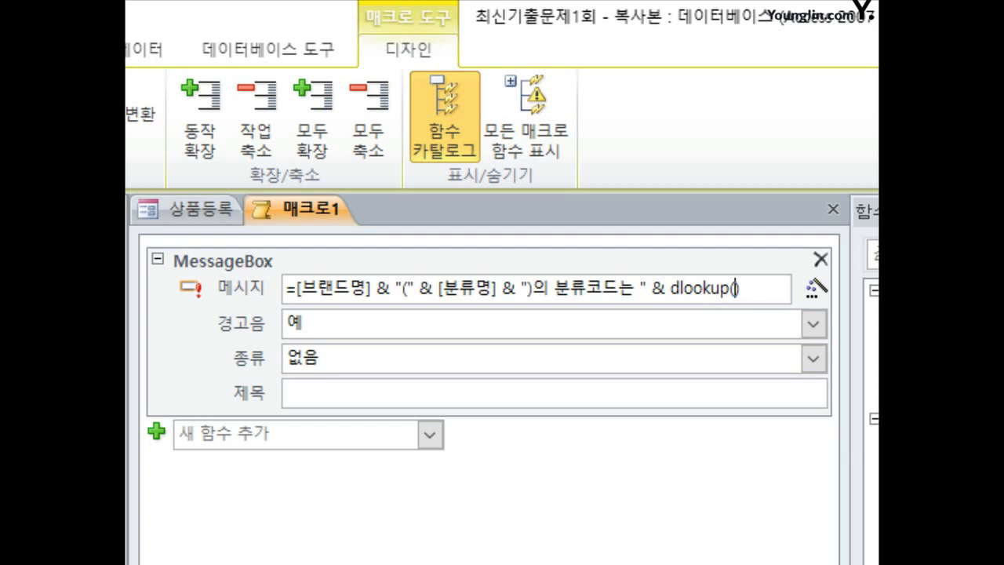
pyautogui.click(820, 291)
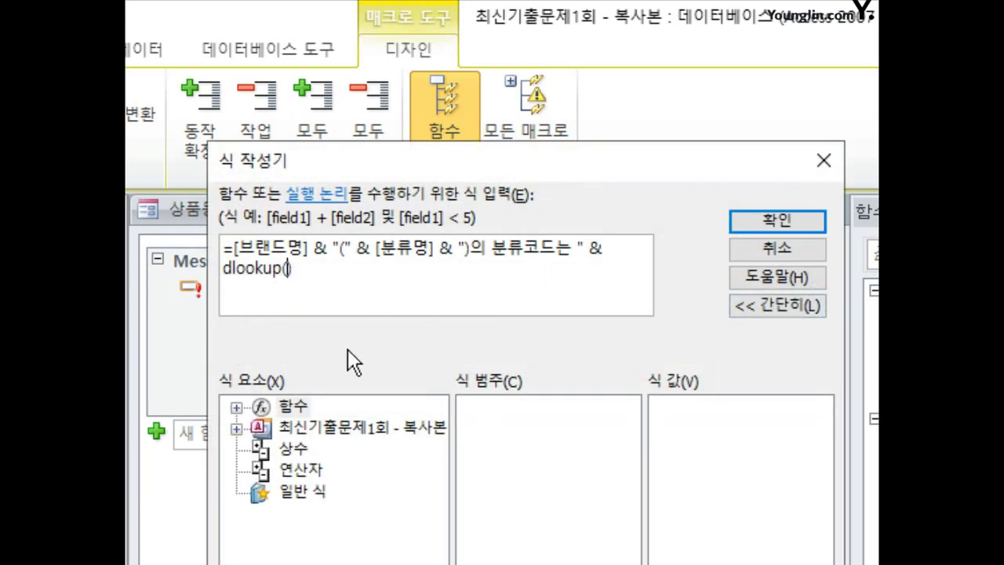
pyautogui.write('"')
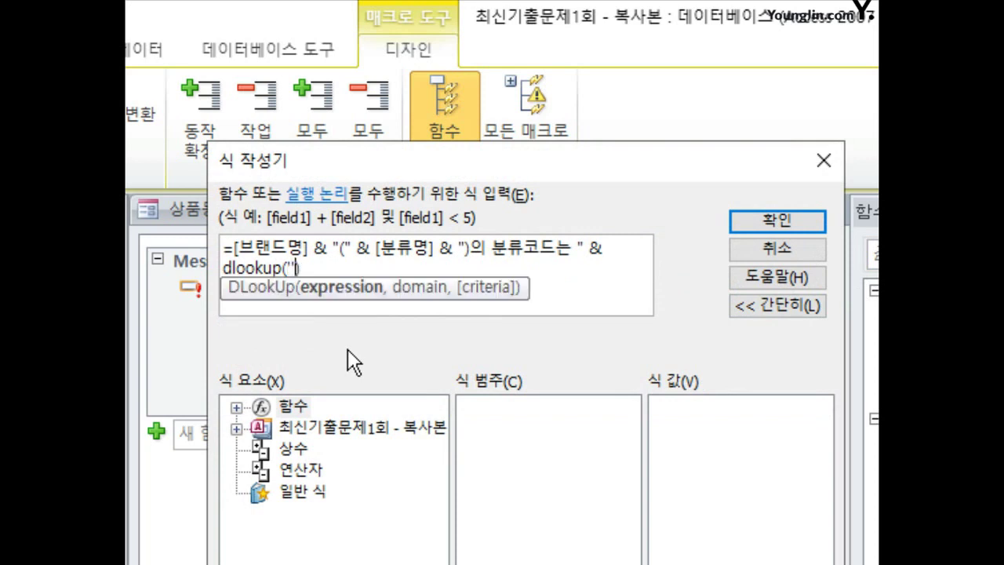
pyautogui.write(',')
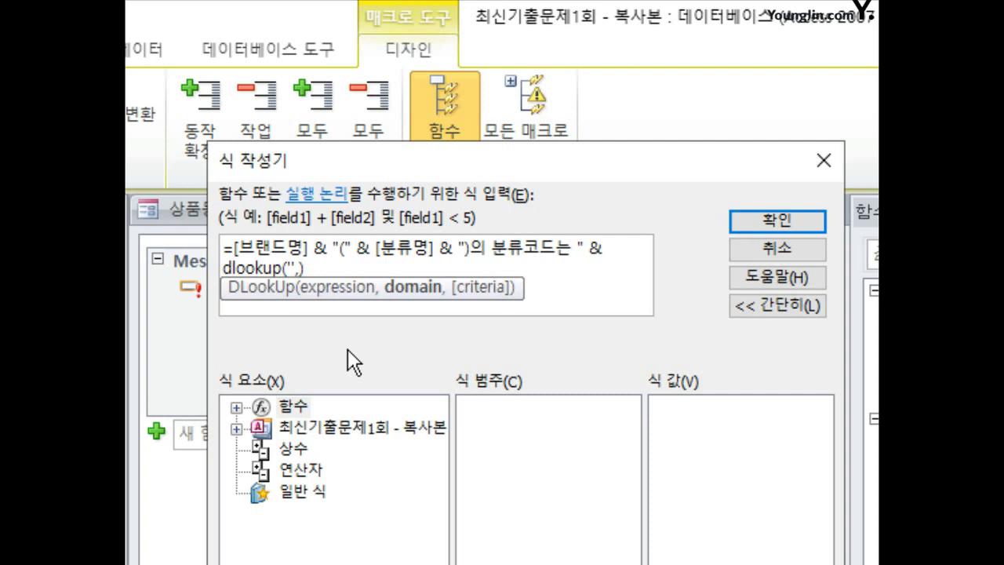
pyautogui.write('",')
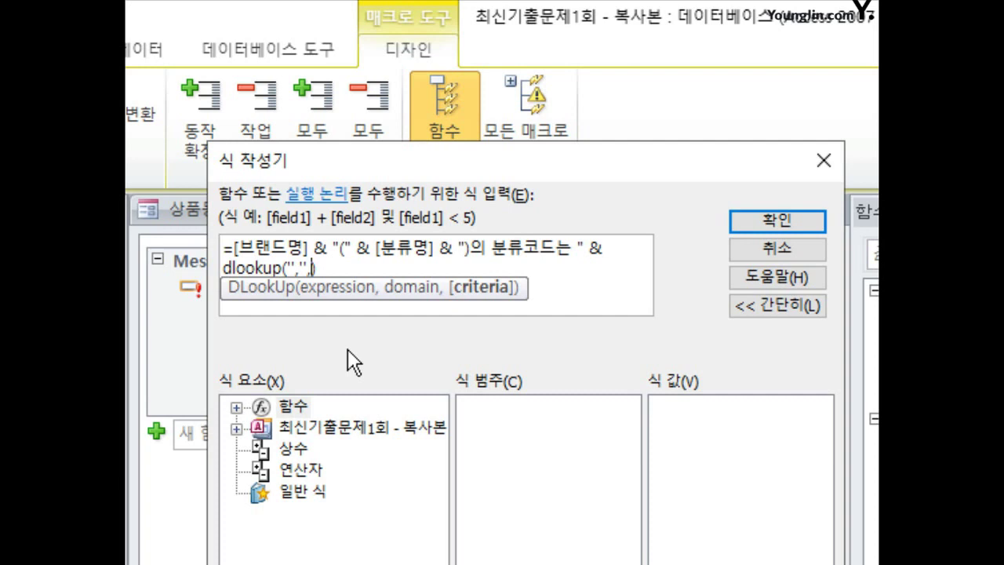
pyautogui.write('"')
# - Fill the first two dlookup arguments with '[분류코드]' as the expression and '[상품종합]' as the domain
pyautogui.press('Left')
pyautogui.press('Left')
pyautogui.press('Left')
pyautogui.press('Left')
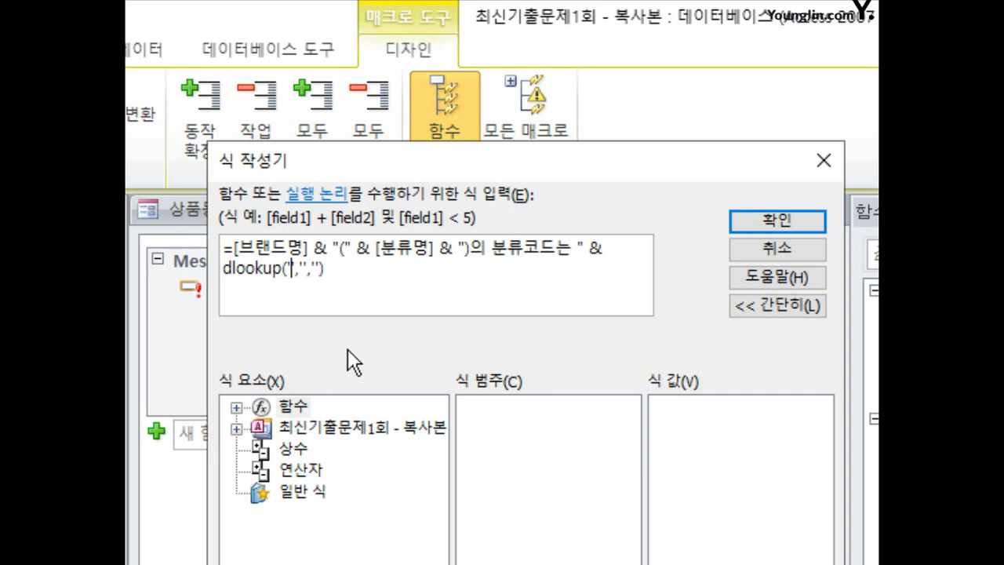
pyautogui.write('[qns')
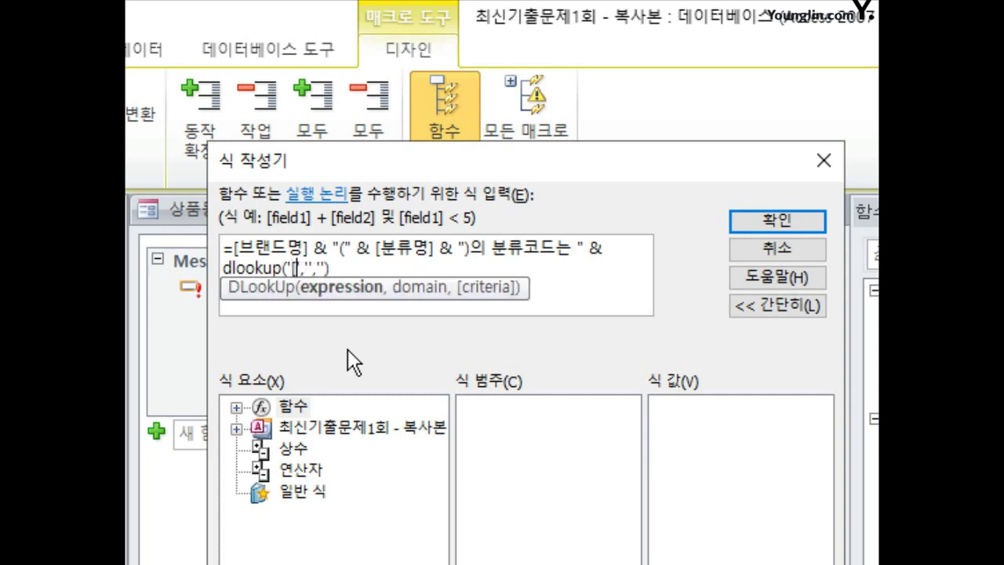
pyautogui.write('분류코드')
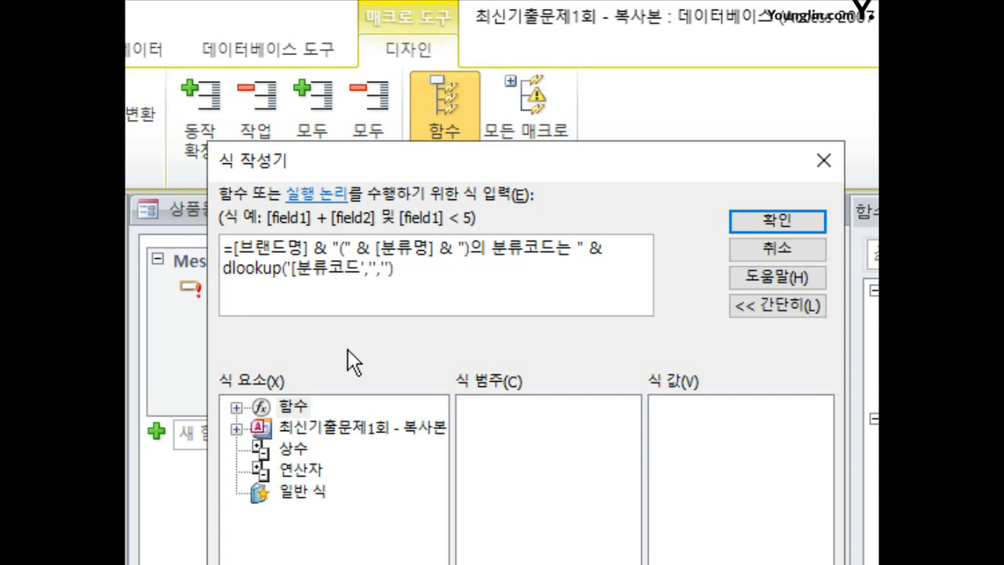
pyautogui.write(']')
pyautogui.press('Right')
pyautogui.press('Right')
pyautogui.press('Right')
pyautogui.write('[상품종ㅎ')
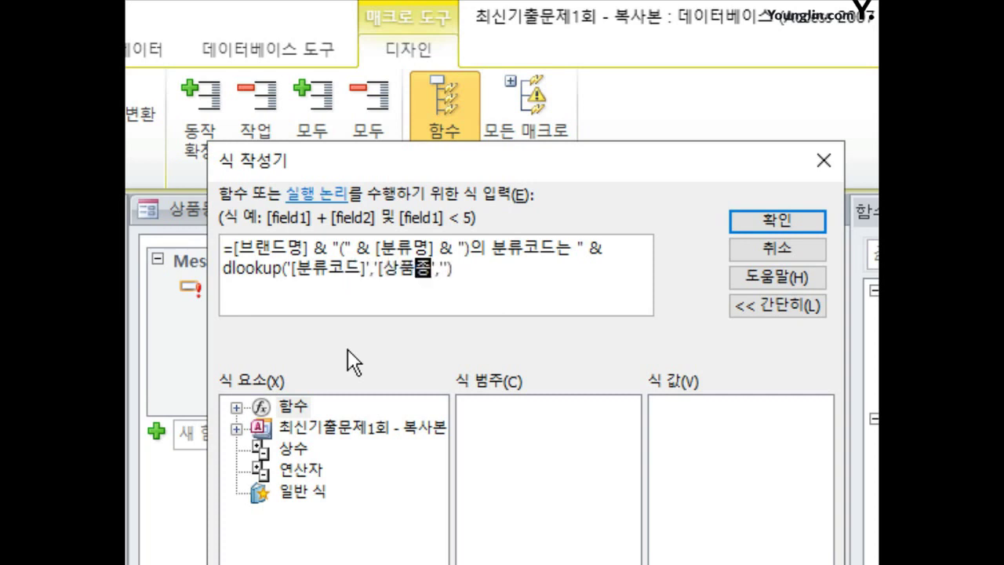
pyautogui.write('합]')
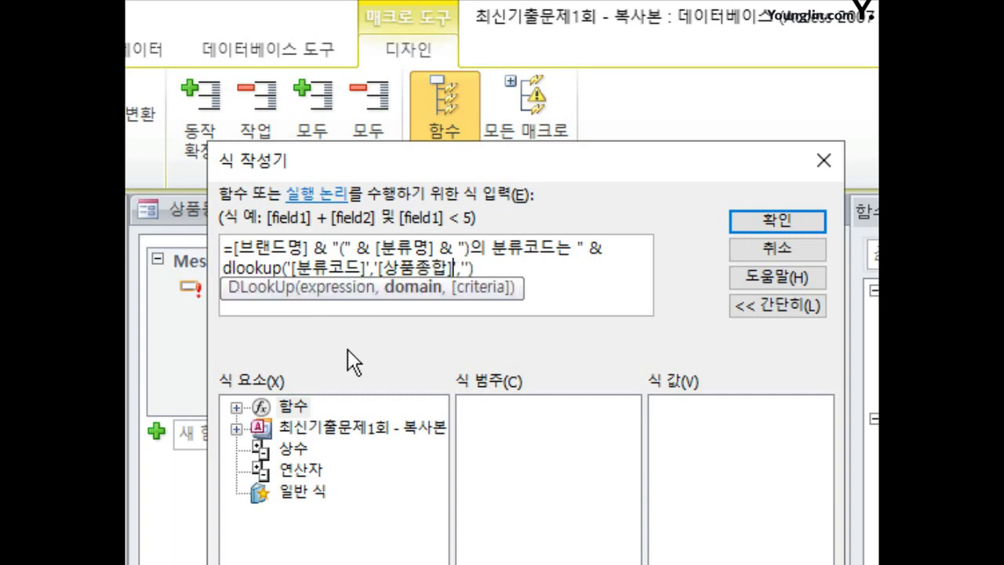
# - Start the dlookup criteria argument with [상품명]= and list all of the database's forms among the expression elements
pyautogui.press('Right')
pyautogui.write(',')
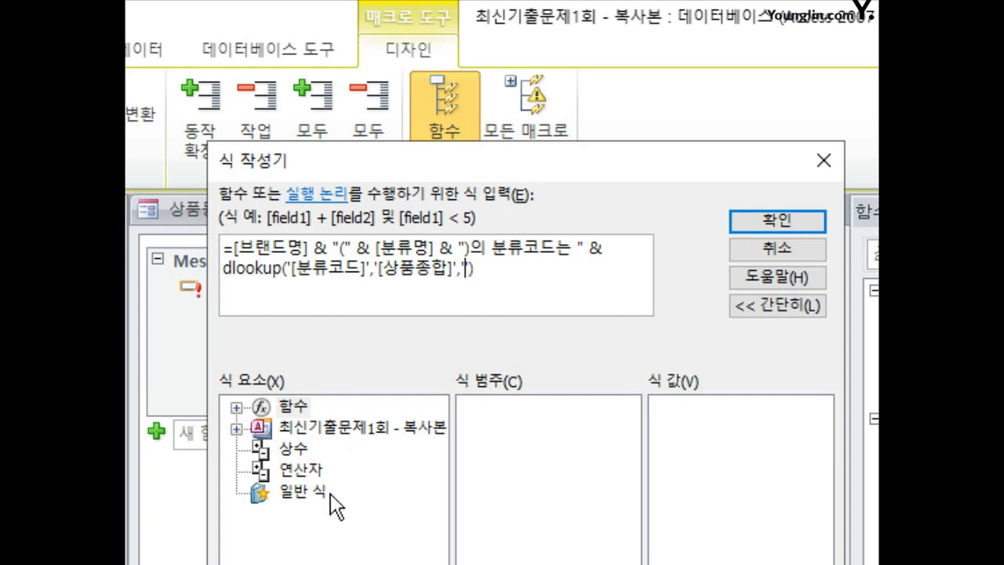
pyautogui.click(235, 429)
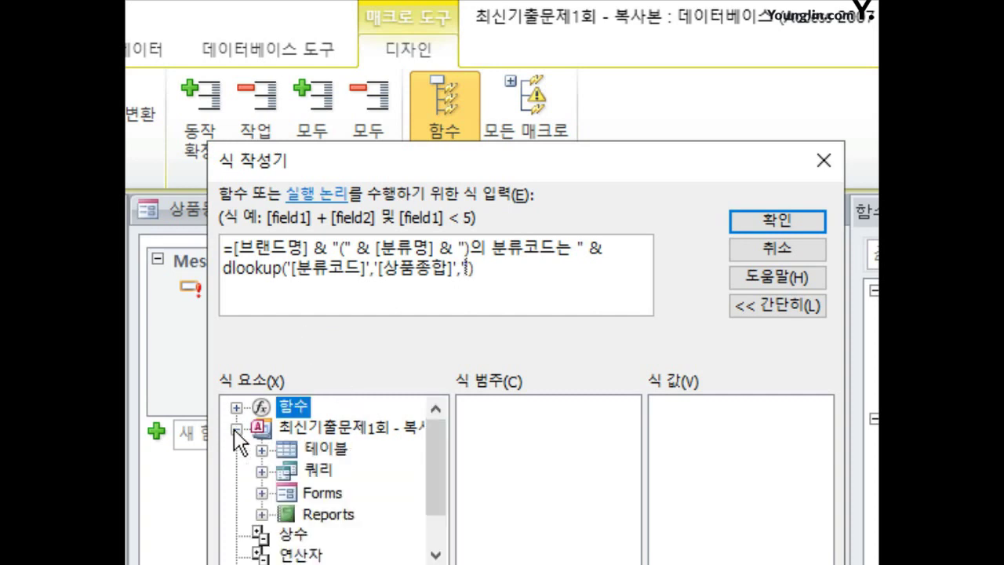
pyautogui.click(262, 493)
pyautogui.click(287, 535)
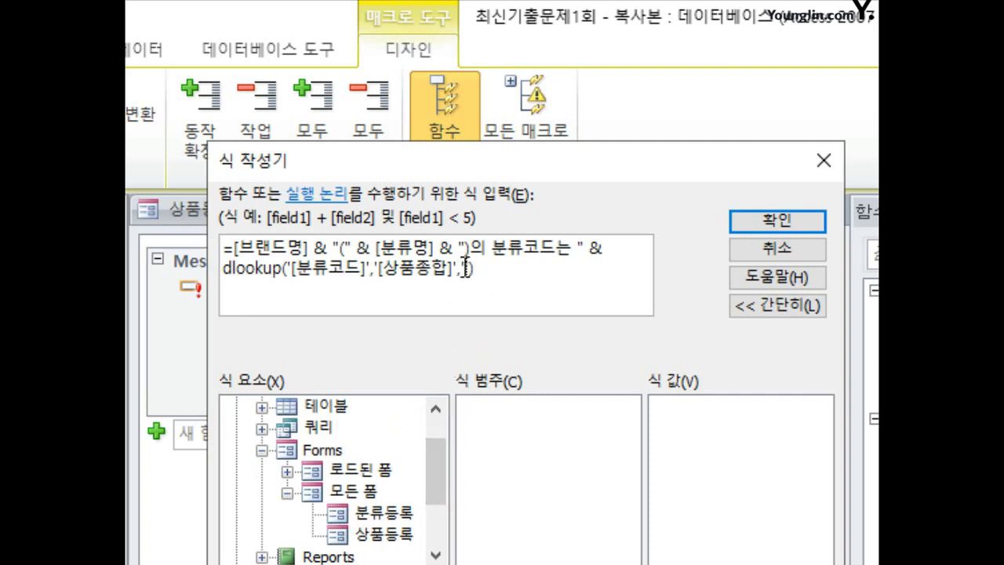
pyautogui.write("'[")
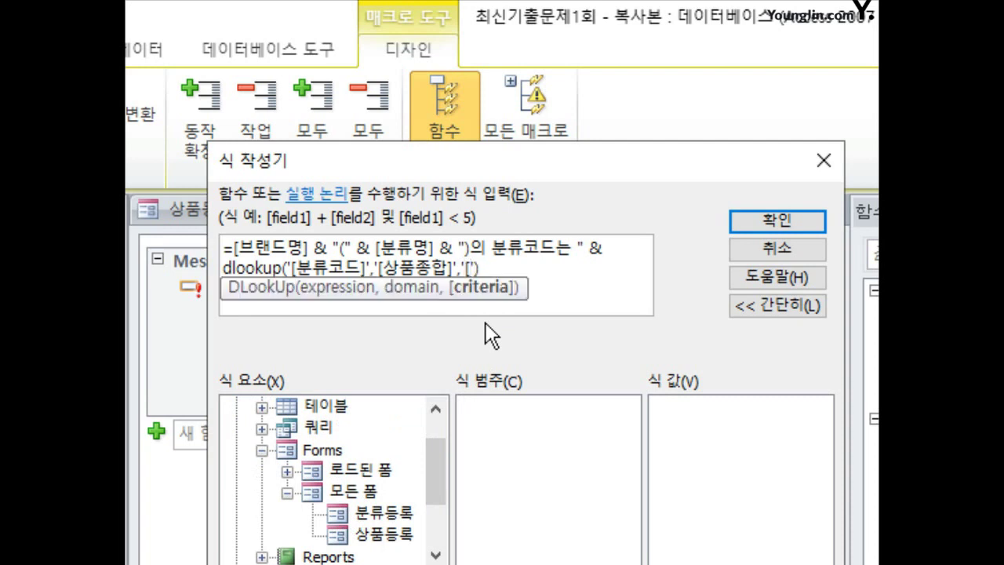
pyautogui.write('상품명')
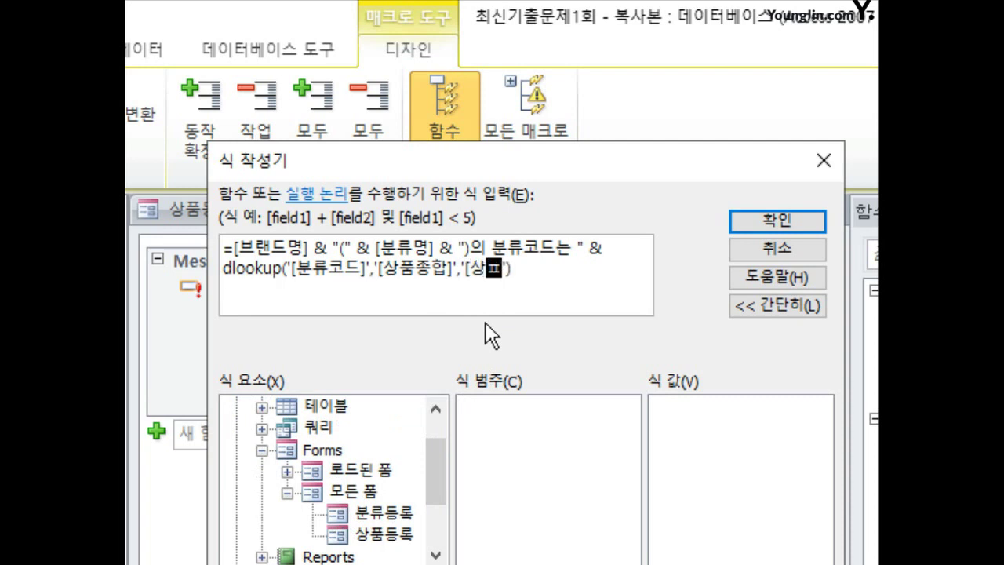
pyautogui.write(']')
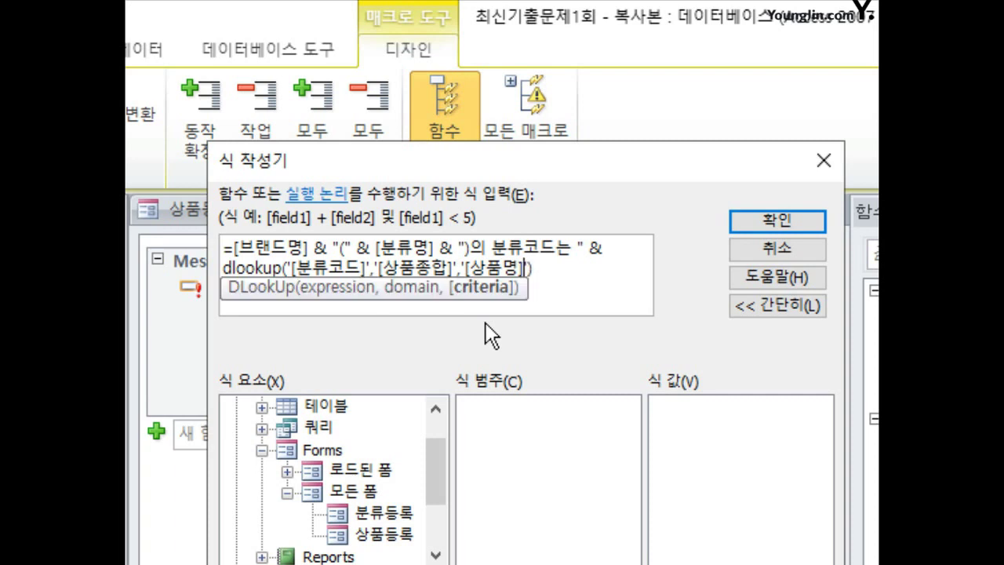
pyautogui.write('=')
# - Insert the 상품등록 form's txt상품명 control after the equals sign in the criteria and remove the «Expr» placeholder and extra spaces
pyautogui.click(391, 534)
pyautogui.moveTo(639, 437); pyautogui.dragTo(632, 488)
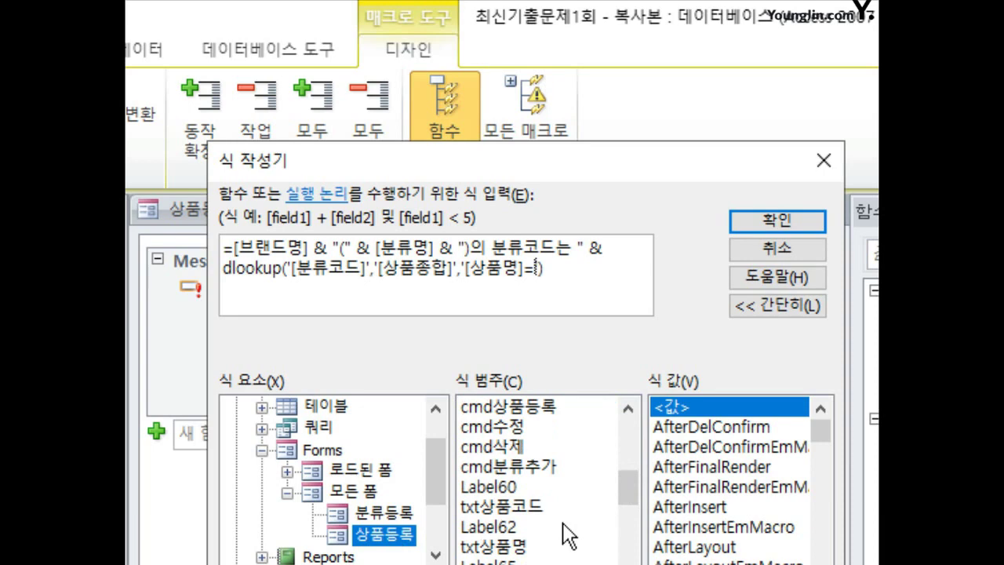
pyautogui.doubleClick(527, 546)
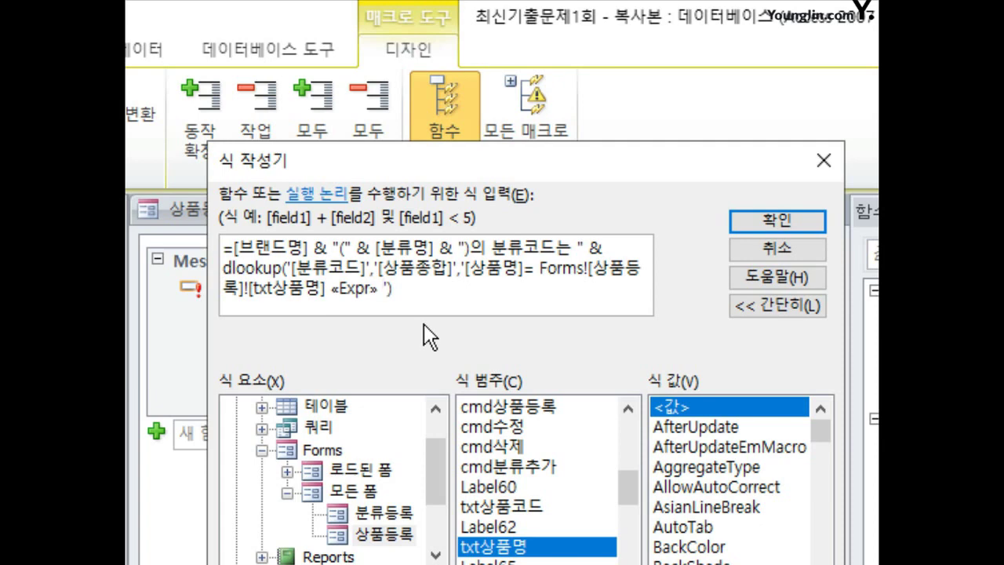
pyautogui.press('BackSpace')
pyautogui.press('BackSpace')
pyautogui.press('BackSpace')
pyautogui.press('BackSpace')
pyautogui.press('BackSpace')
pyautogui.press('BackSpace')
pyautogui.press('BackSpace')
pyautogui.press('BackSpace')
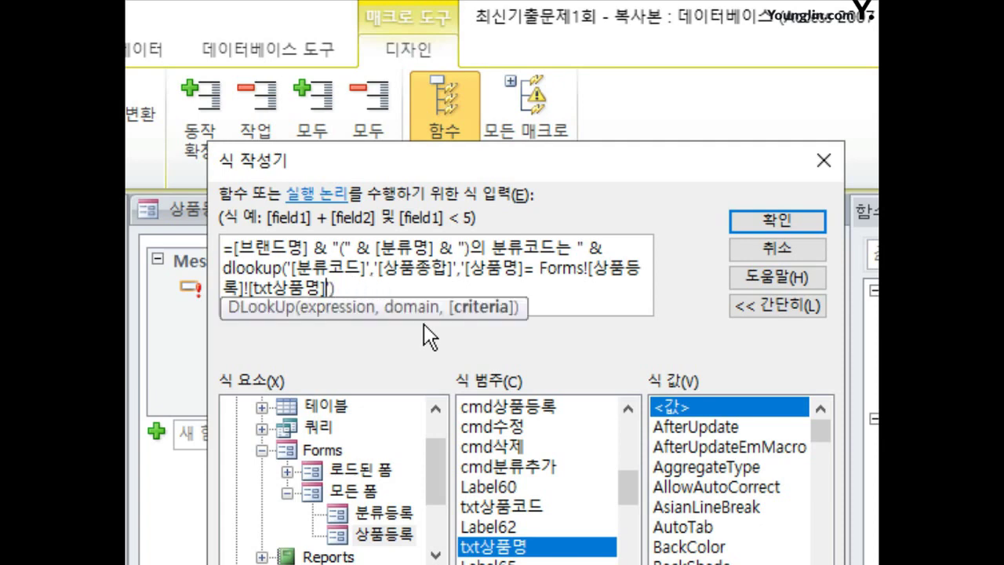
# - Close the dlookup criteria with a single quote, append & "번 입니다." to the message expression and accept it
pyautogui.write("'")
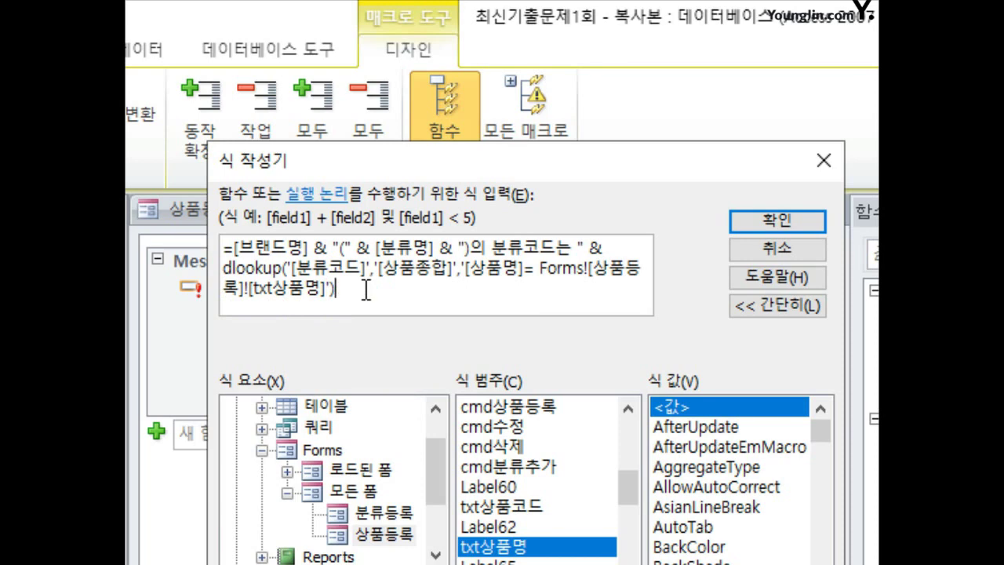
pyautogui.write('& "번 입니다.')
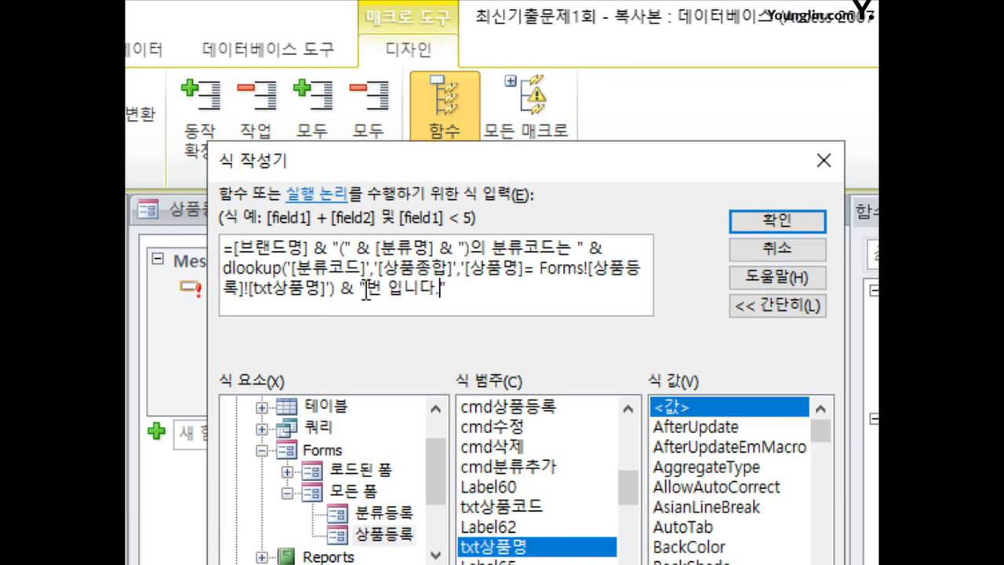
pyautogui.write('"')
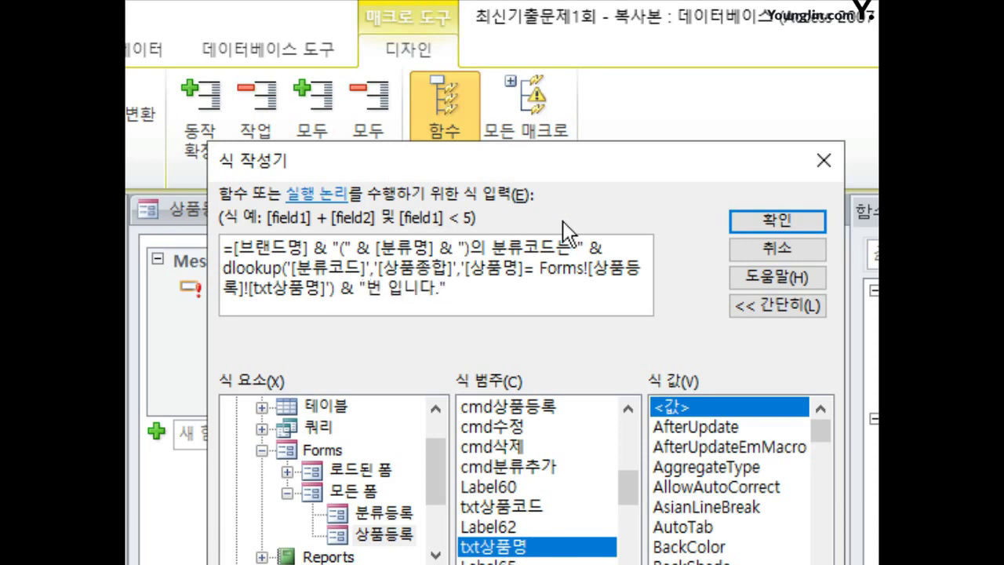
pyautogui.click(784, 220)
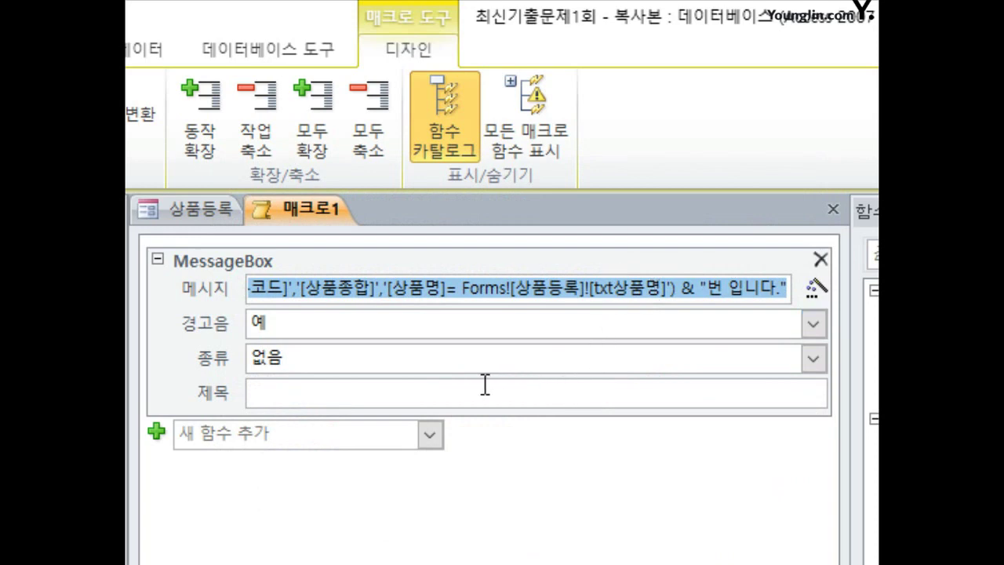
# - Give the message box the title 분류코드 열람 and set its type to 정보
pyautogui.click(325, 397)
pyautogui.write('부')
pyautogui.press('BackSpace')
pyautogui.press('BackSpace')
pyautogui.write('qn')
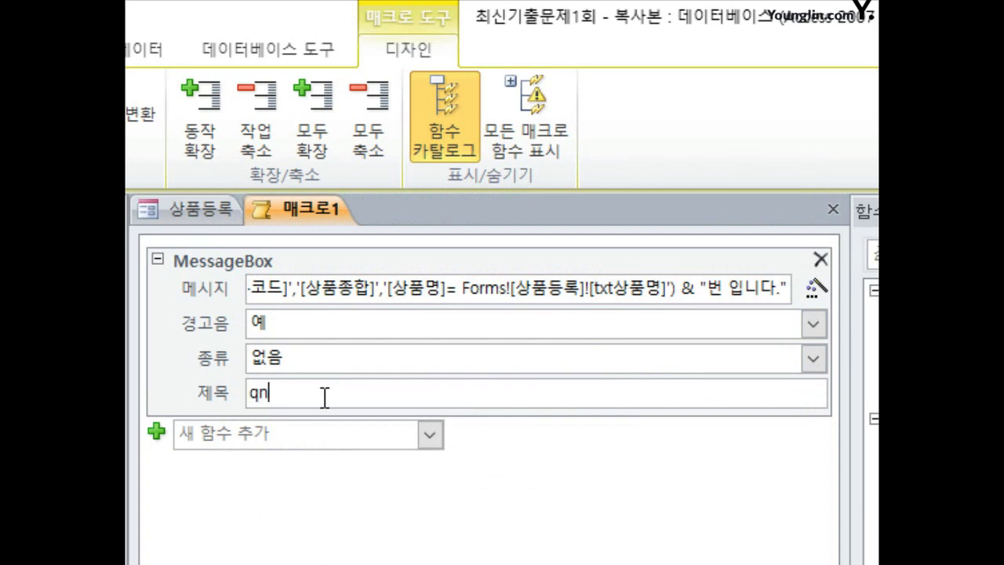
pyautogui.press('BackSpace')
pyautogui.press('BackSpace')
pyautogui.write('분류코드 열람')
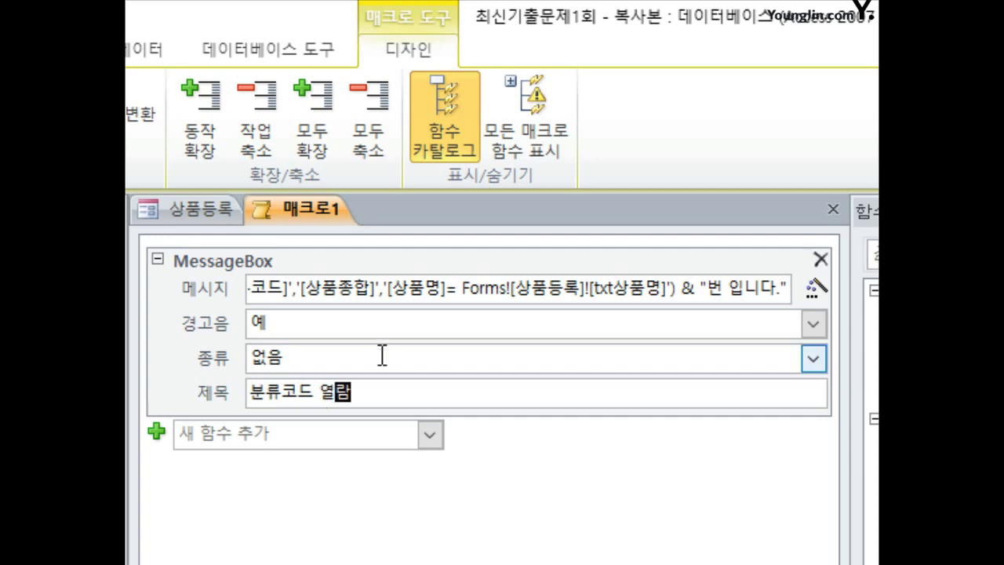
pyautogui.click(815, 359)
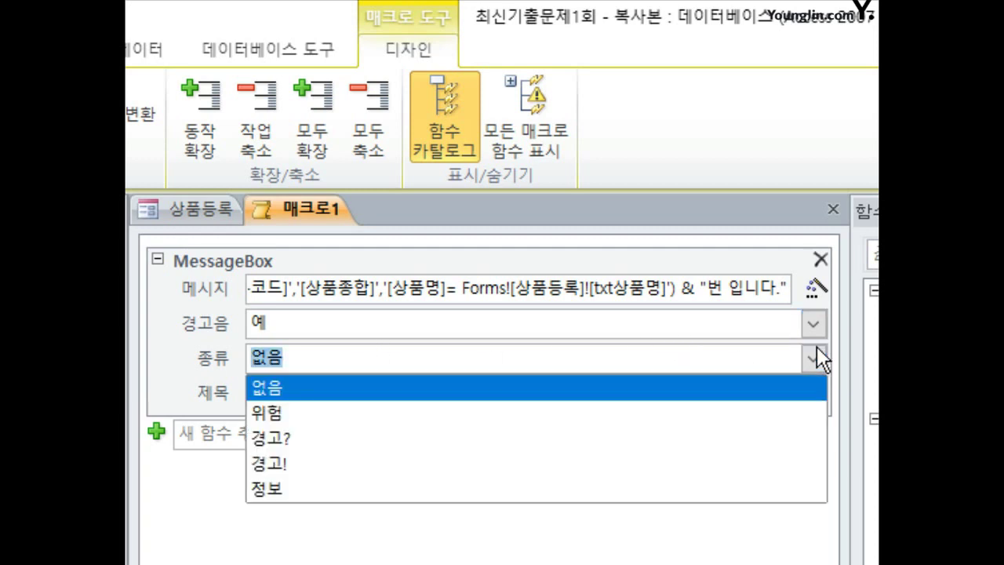
pyautogui.click(563, 493)
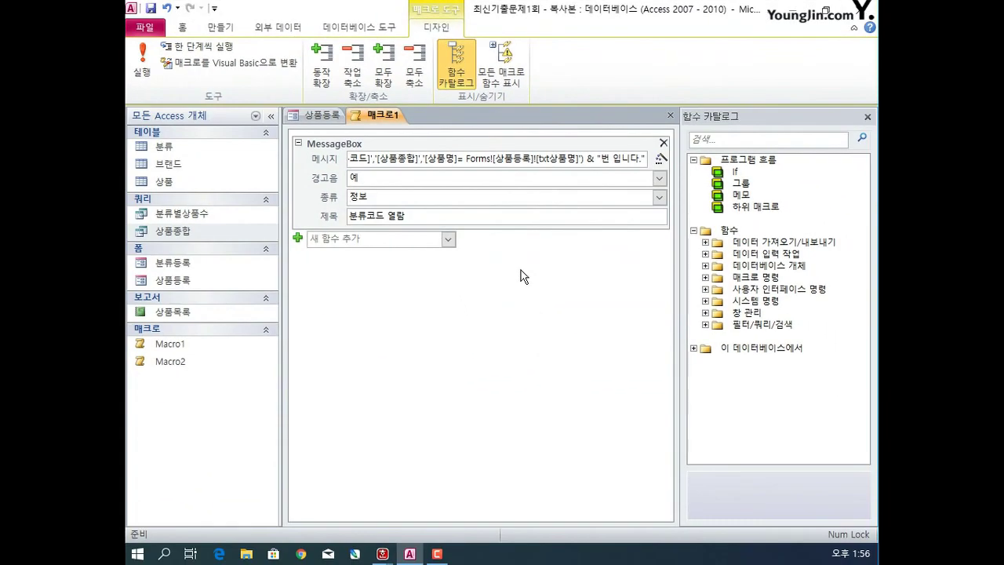
# - Close the macro and save it under the name 분류코드
pyautogui.click(669, 115)
pyautogui.click(416, 315)
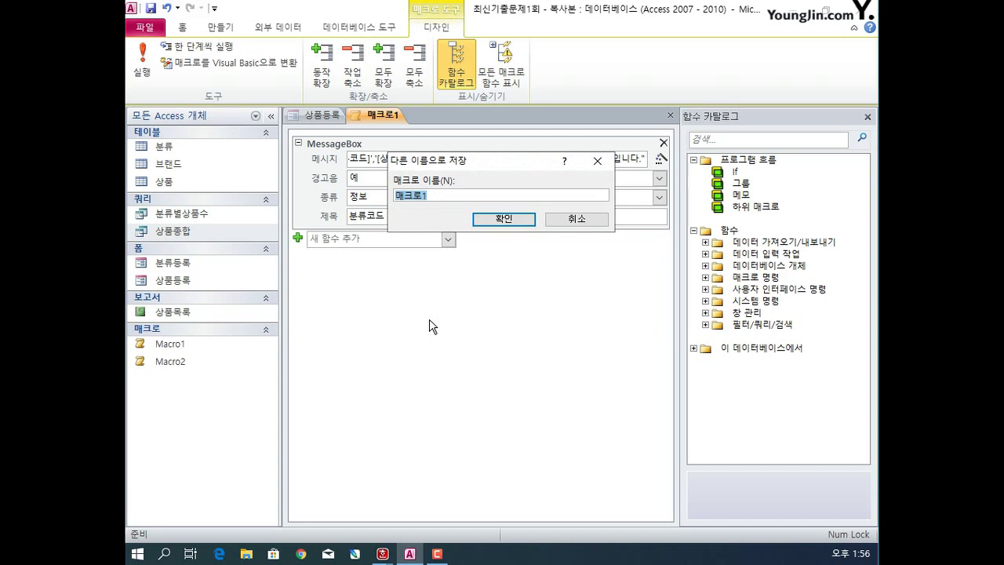
pyautogui.write('분류코드')
pyautogui.press('Return')
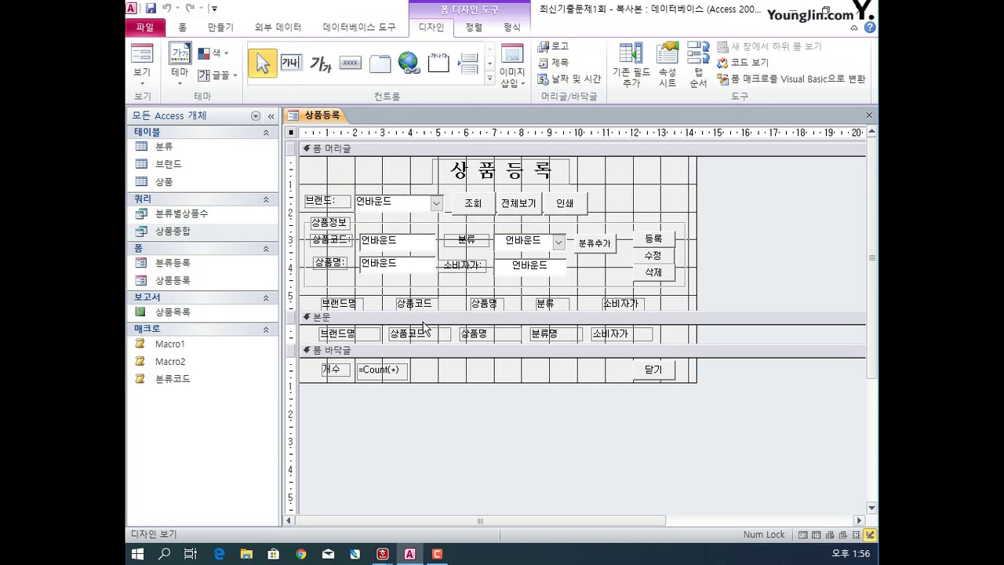
# - Assign the 분류코드 macro to the On Click event of the txt상품명 text box in the 상품등록 form
pyautogui.click(667, 94)
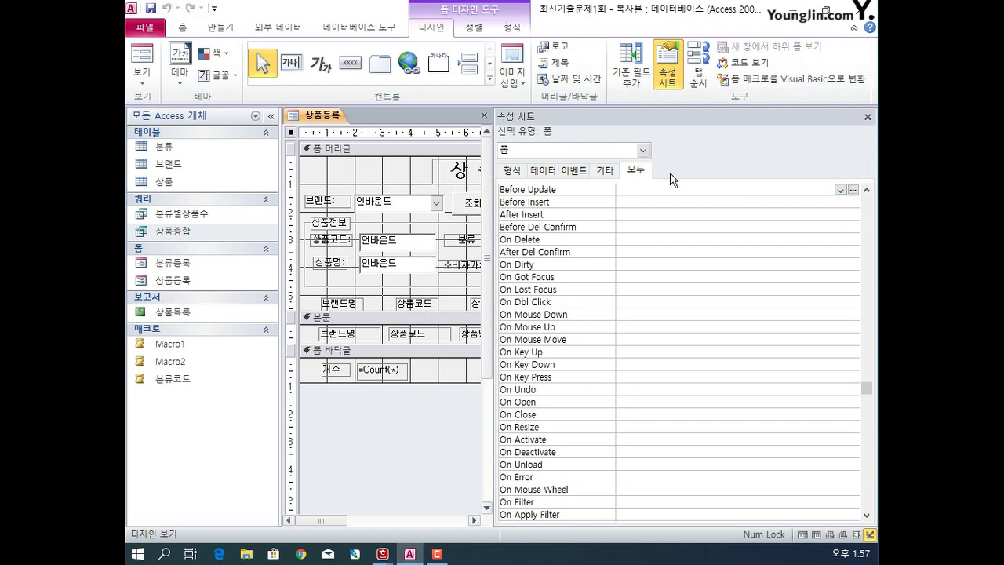
pyautogui.click(643, 150)
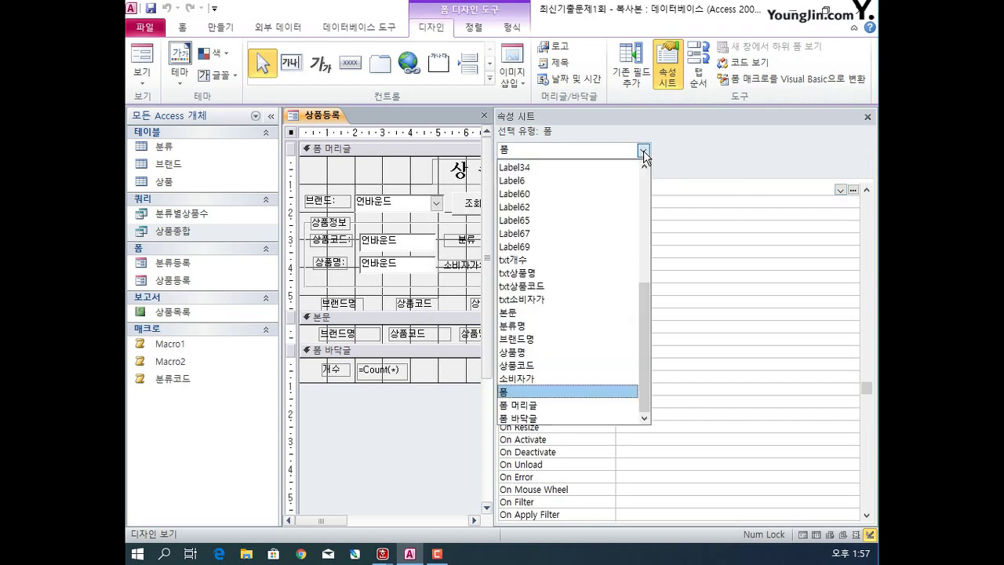
pyautogui.click(565, 273)
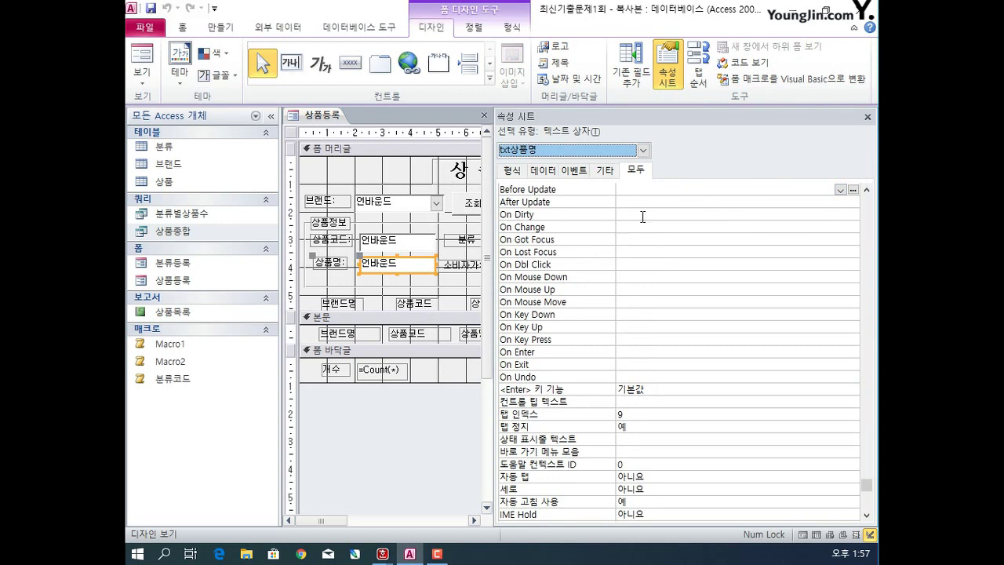
pyautogui.scroll(4, 627, 224)
pyautogui.click(657, 327)
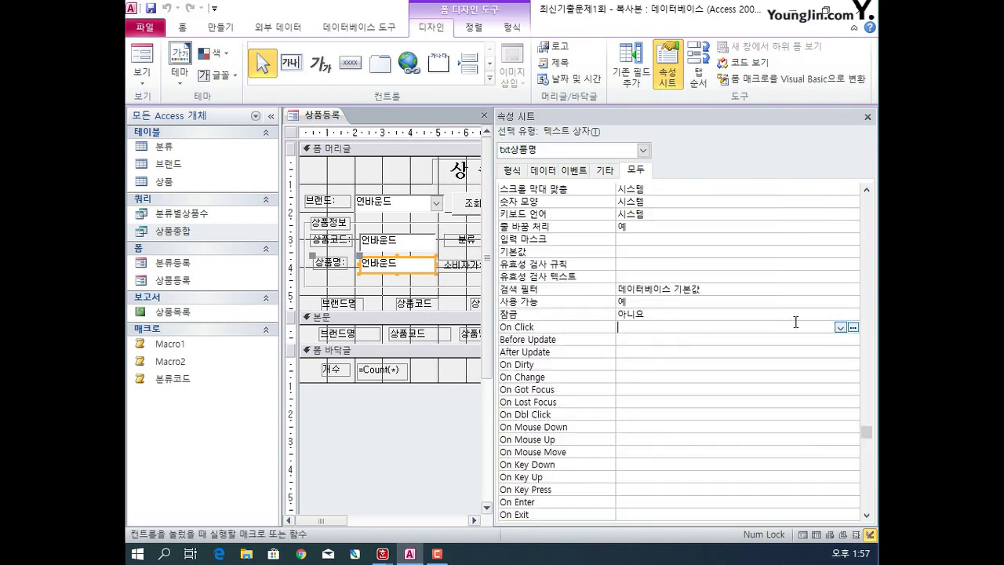
pyautogui.click(840, 327)
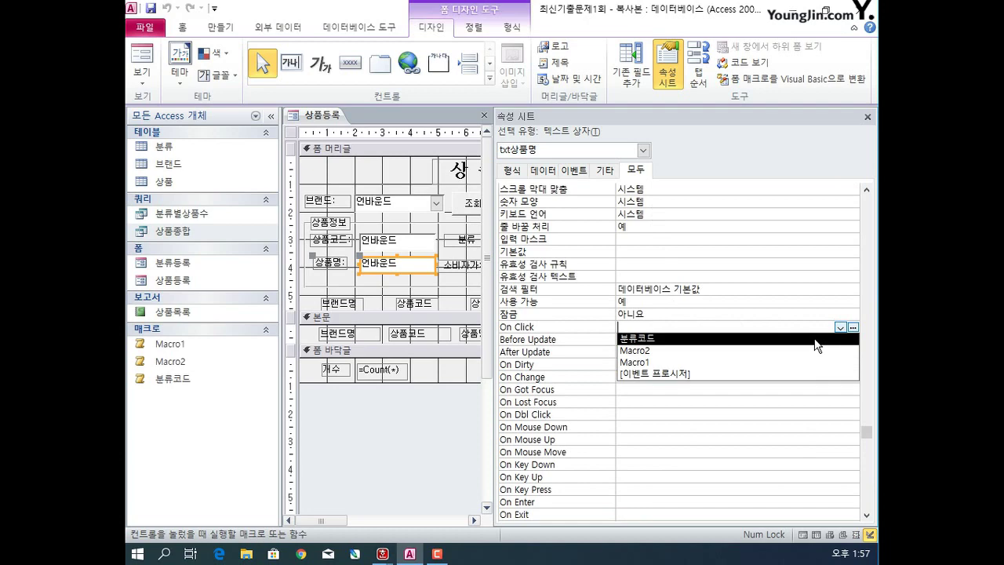
pyautogui.click(815, 340)
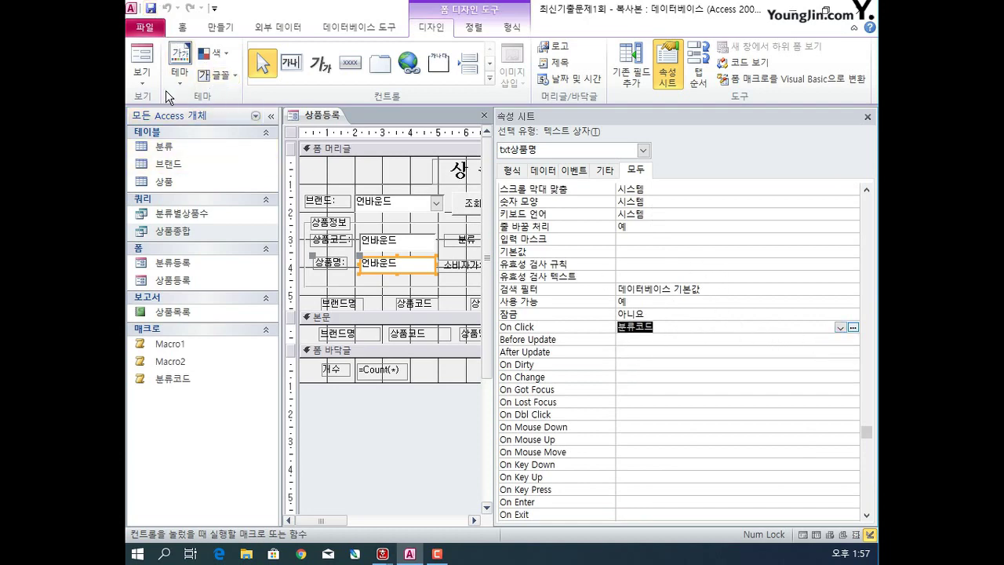
# - View the 상품등록 form in Form View and select the Wing and Arena records through their 브랜드명 and 상품명 fields
pyautogui.click(141, 57)
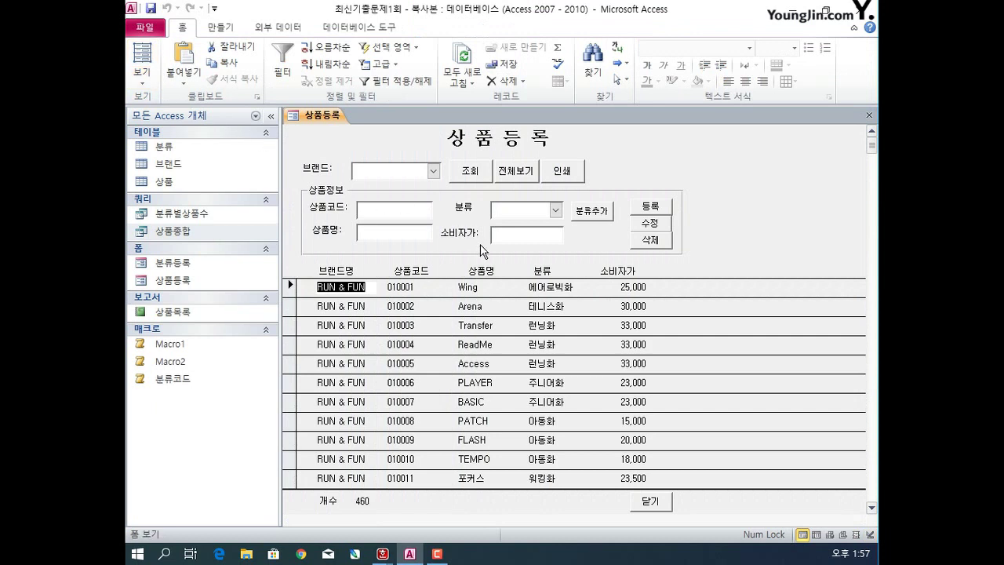
pyautogui.click(342, 292)
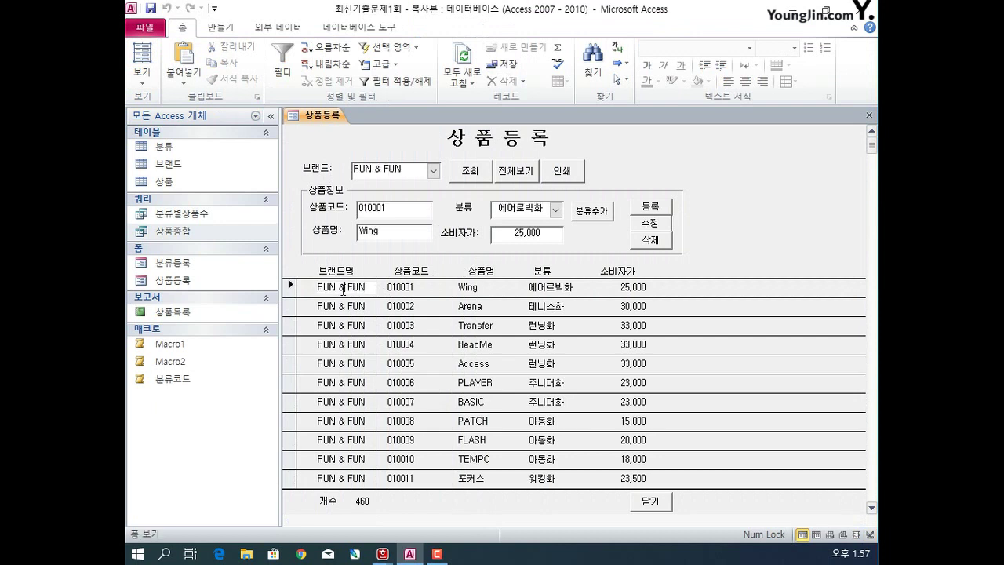
pyautogui.click(337, 306)
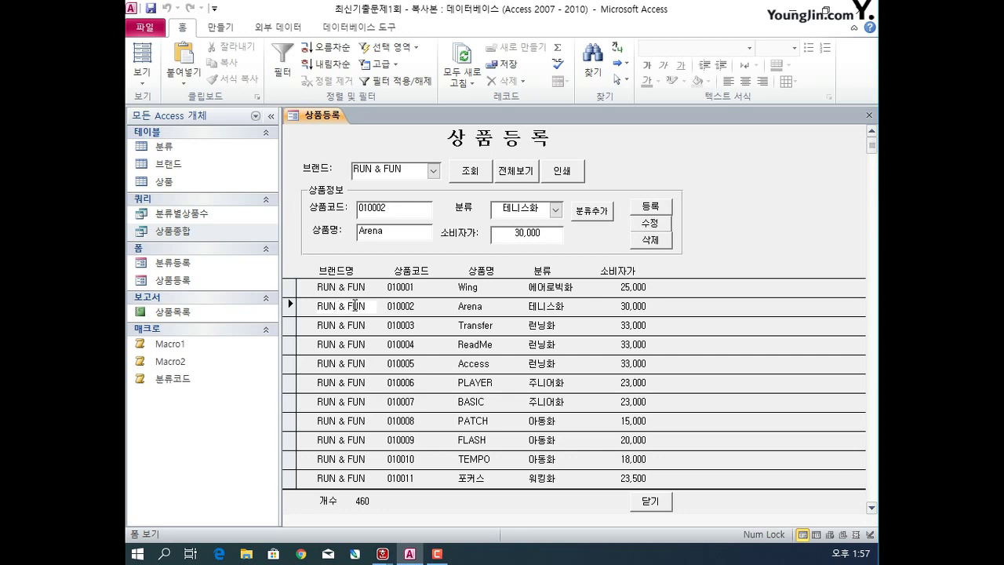
pyautogui.click(462, 288)
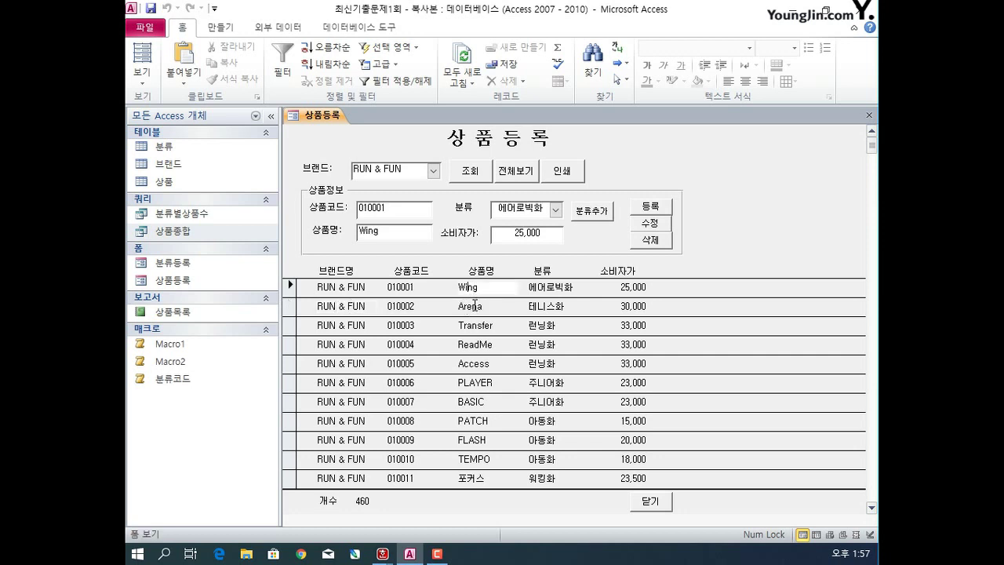
pyautogui.click(473, 307)
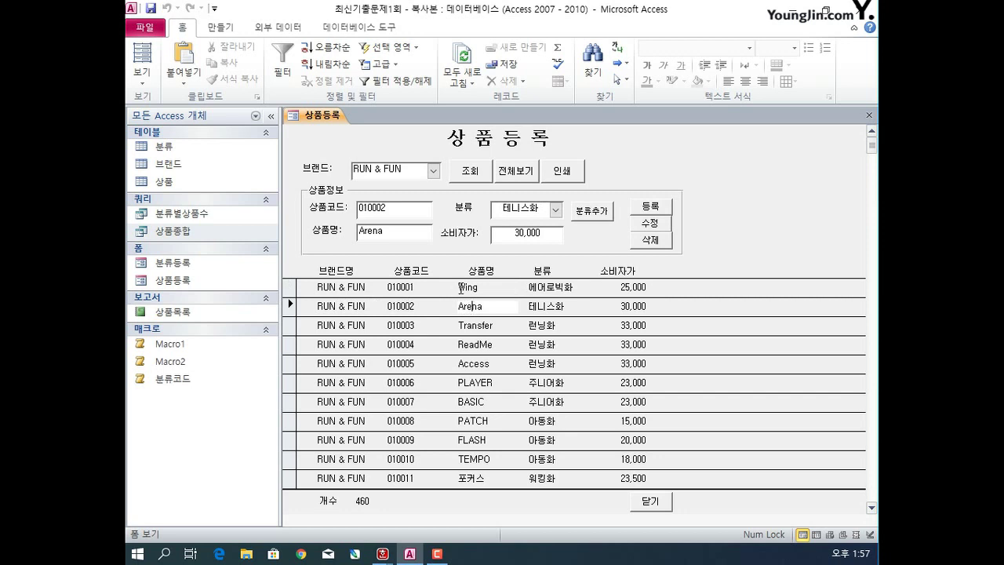
# - Recheck txt상품명 in Design View, return to Form View, and test its macro on the Wing record, dismissing the message box
pyautogui.click(142, 74)
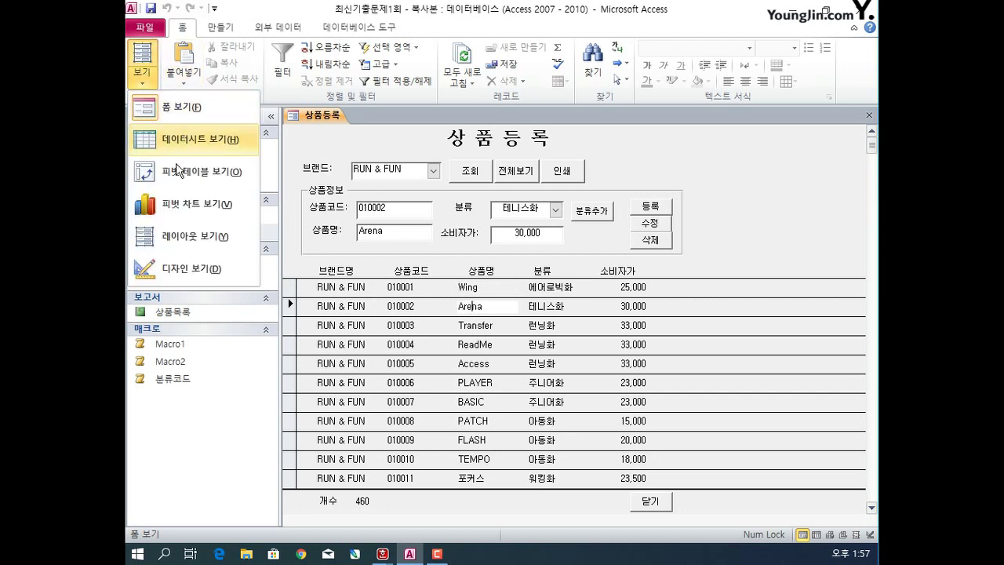
pyautogui.click(186, 268)
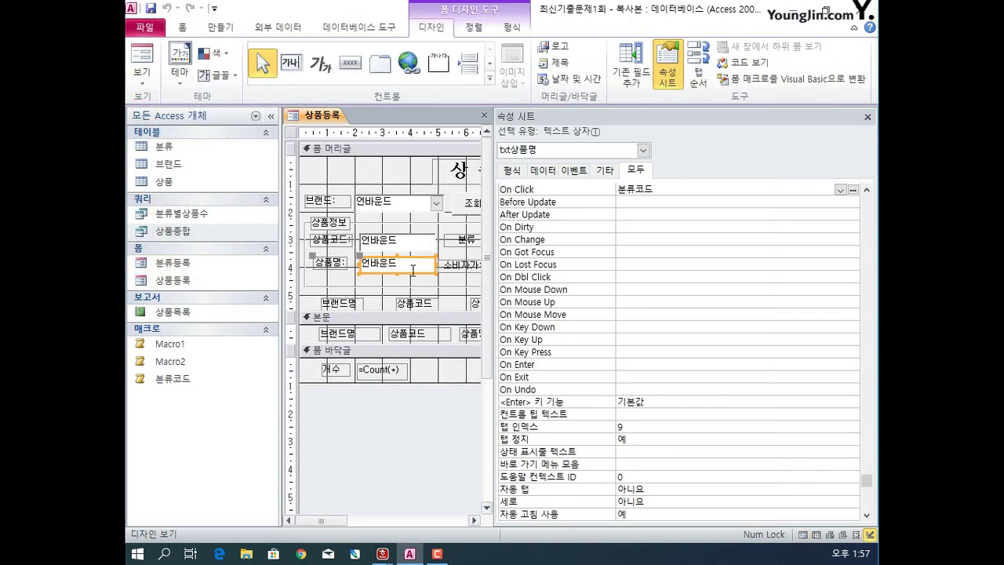
pyautogui.click(148, 67)
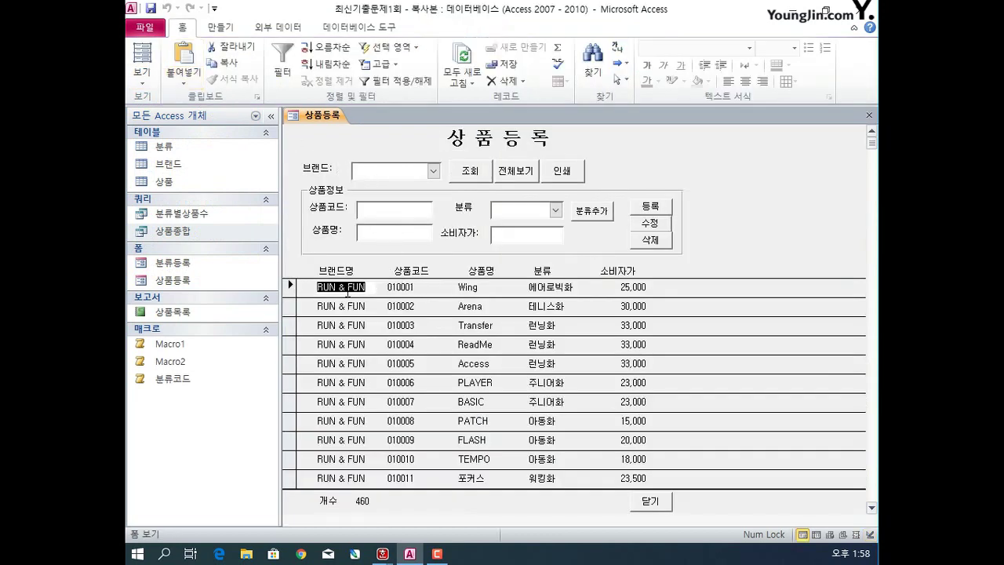
pyautogui.click(351, 287)
pyautogui.doubleClick(392, 229)
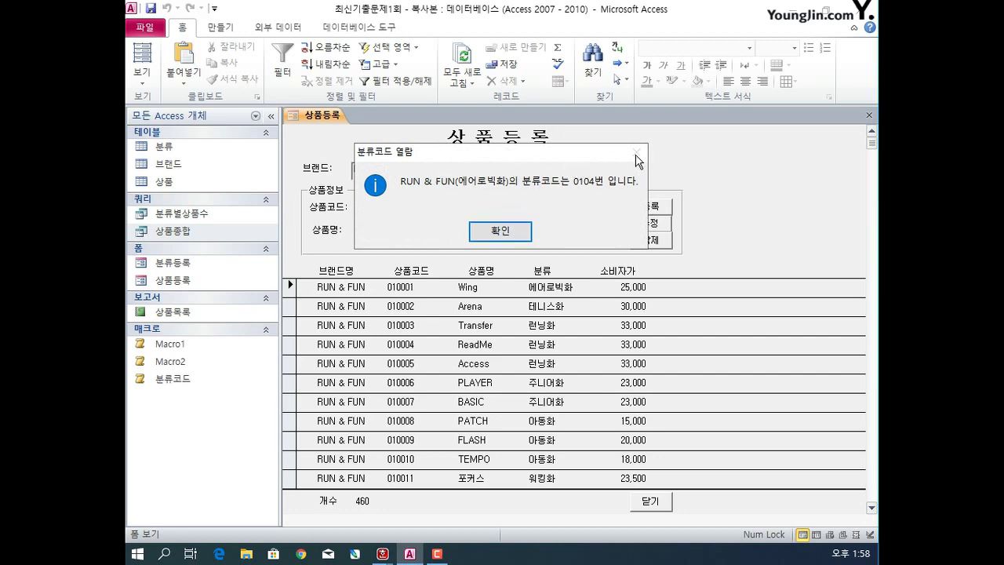
pyautogui.click(499, 231)
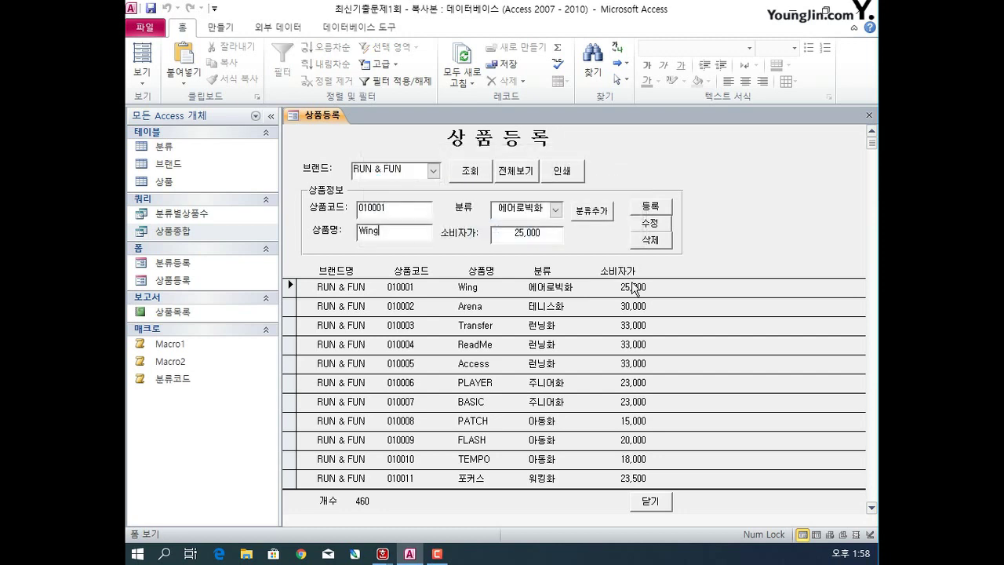